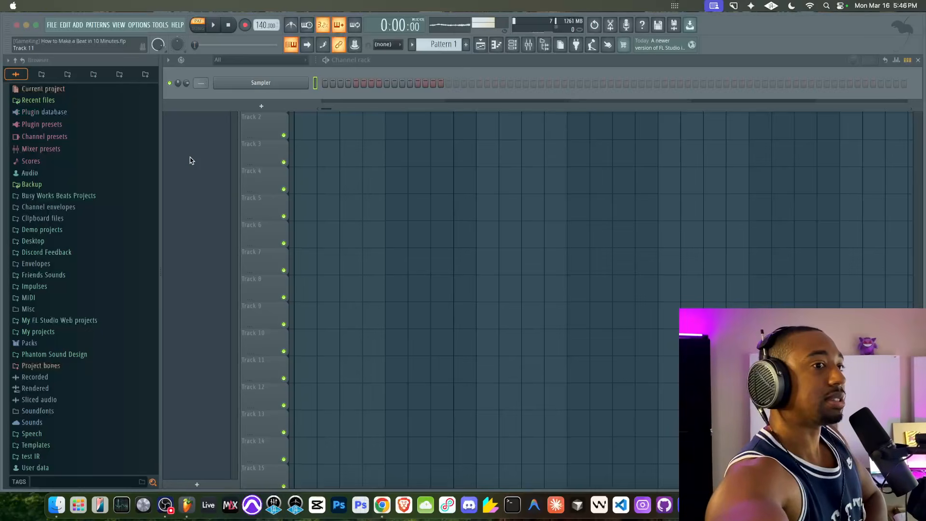
- Turn on the metronome and add a Busy Works Beats Sampler channel to the channel rack
click(191, 160)
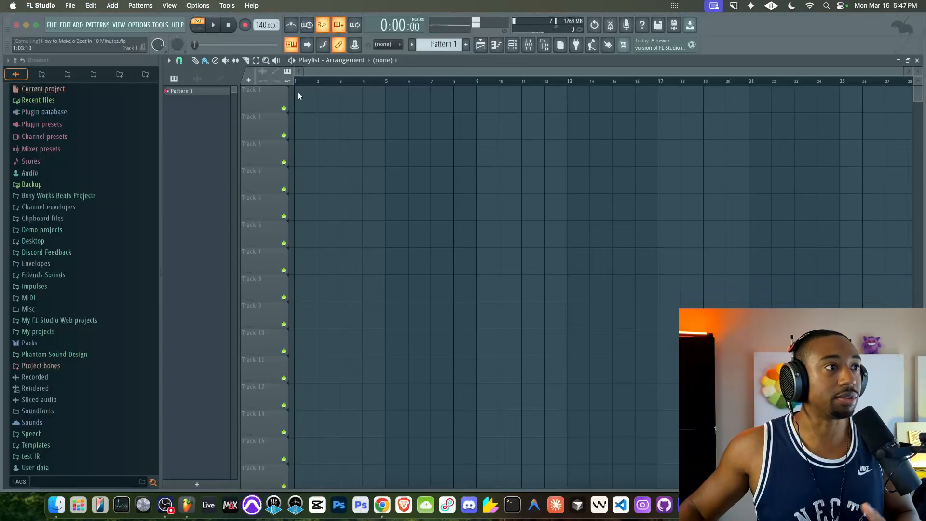
click(291, 26)
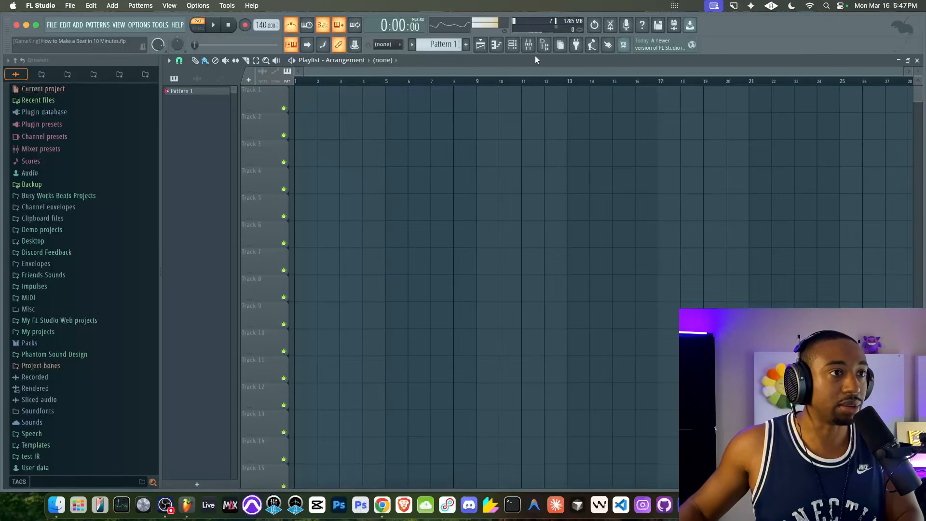
click(512, 45)
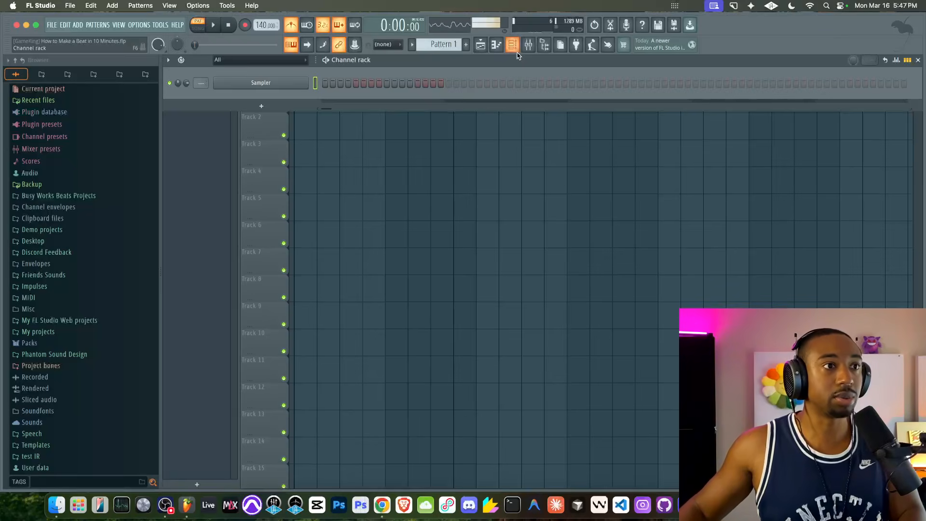
double_click(517, 51)
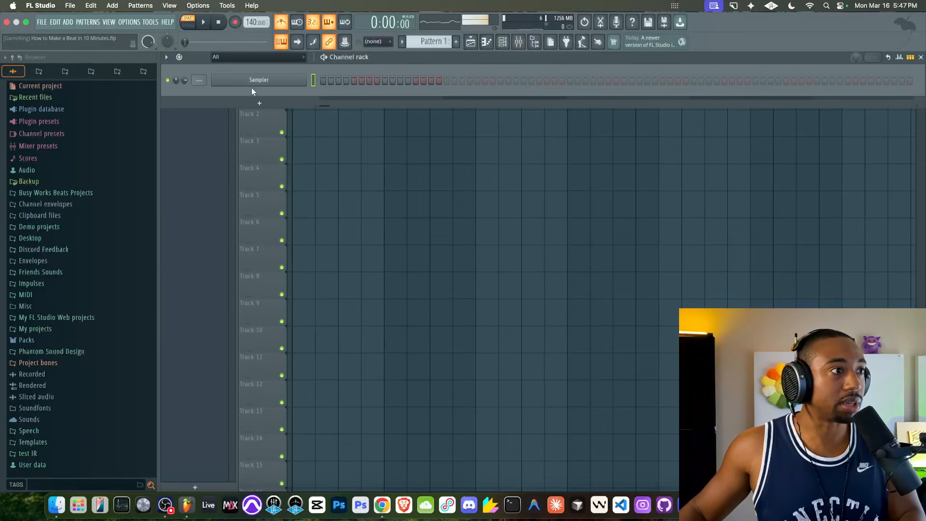
click(256, 102)
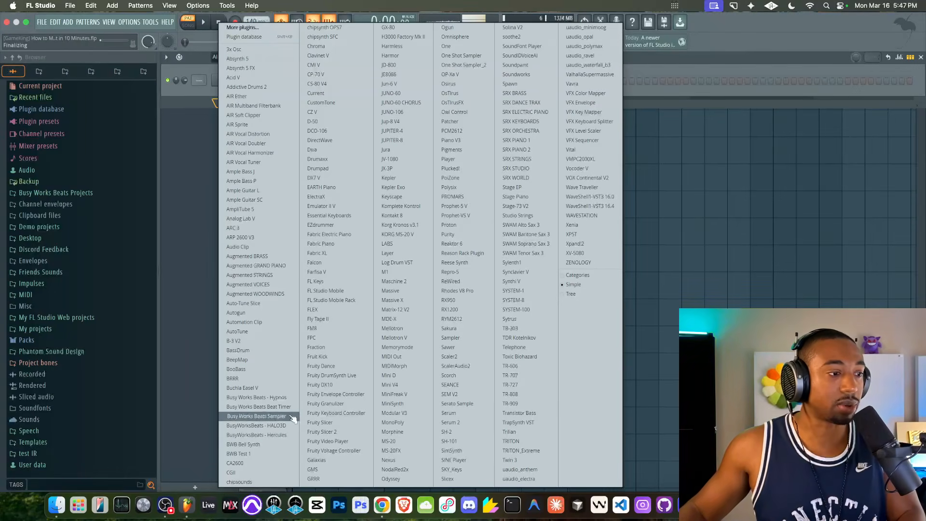
click(291, 416)
drag(218, 31, 327, 47)
drag(544, 57, 512, 93)
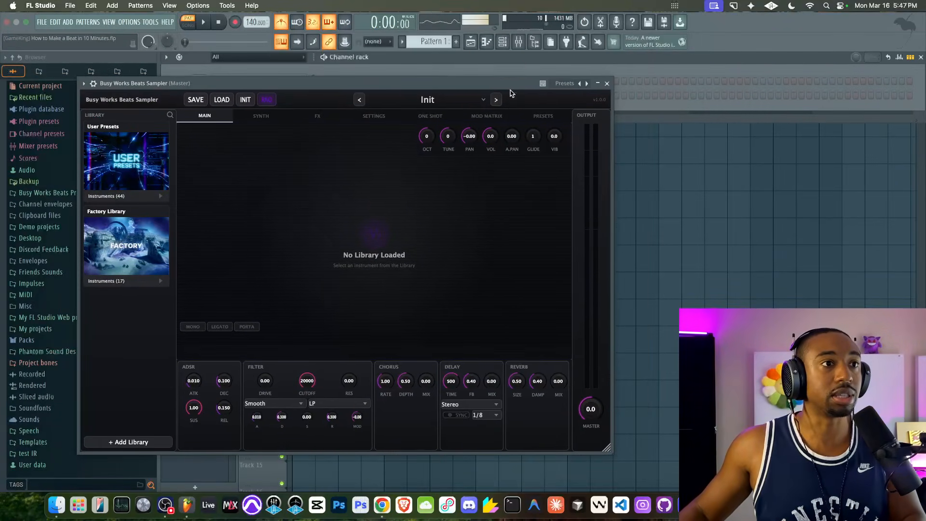
- Browse the Factory Library category in the sampler's User Presets and close the sampler window
click(518, 43)
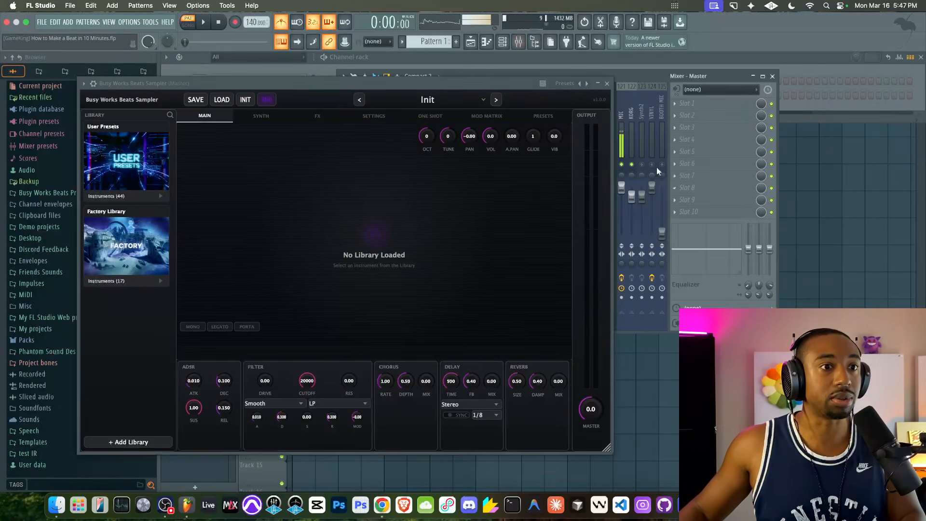
click(772, 77)
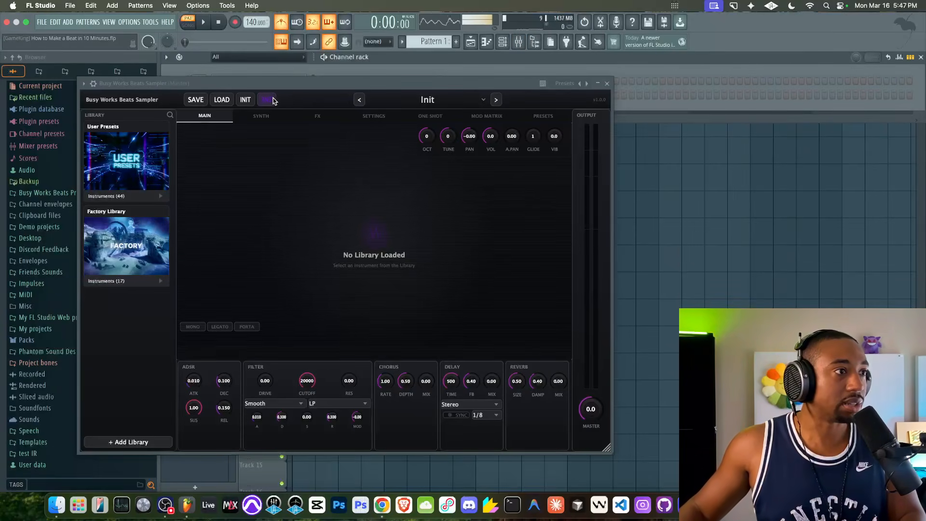
click(116, 196)
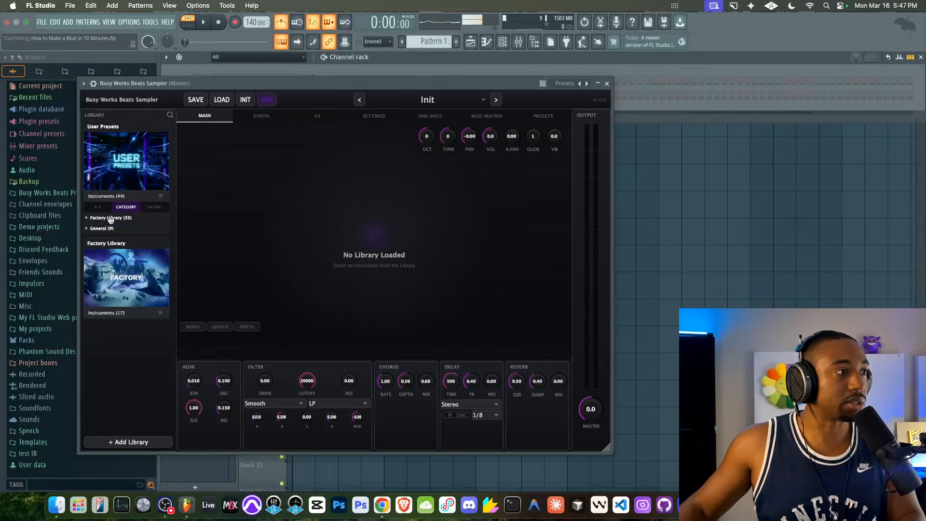
click(110, 217)
click(110, 229)
key(v)
click(606, 83)
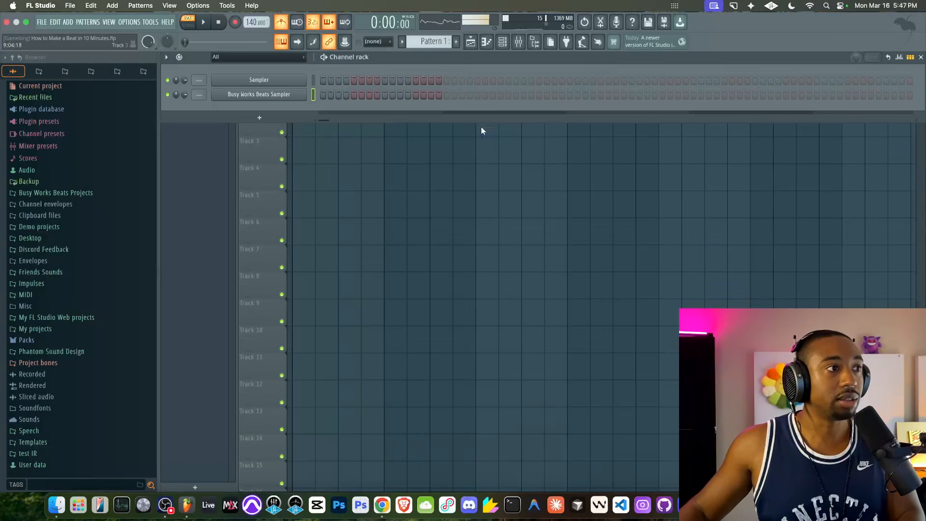
- Rename the first playlist track as Harmony
click(465, 147)
double_click(265, 103)
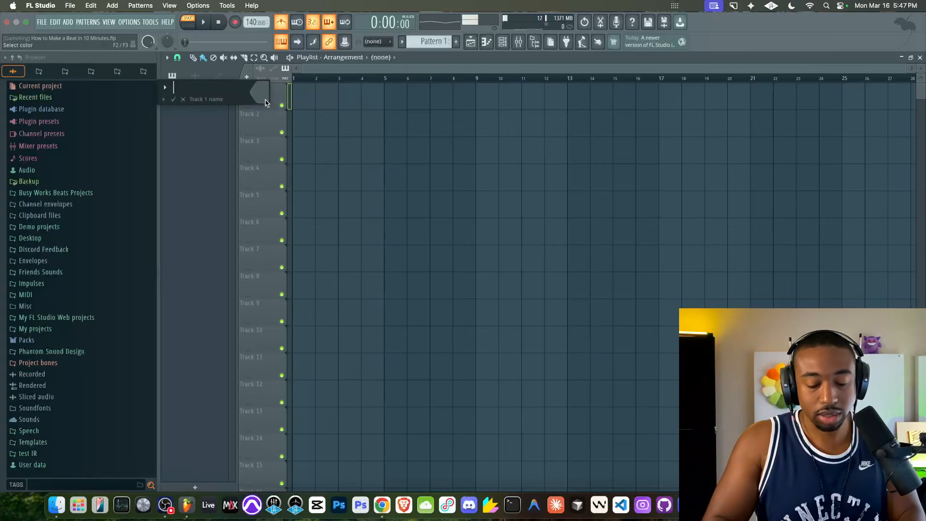
text(Harmony)
key(Return)
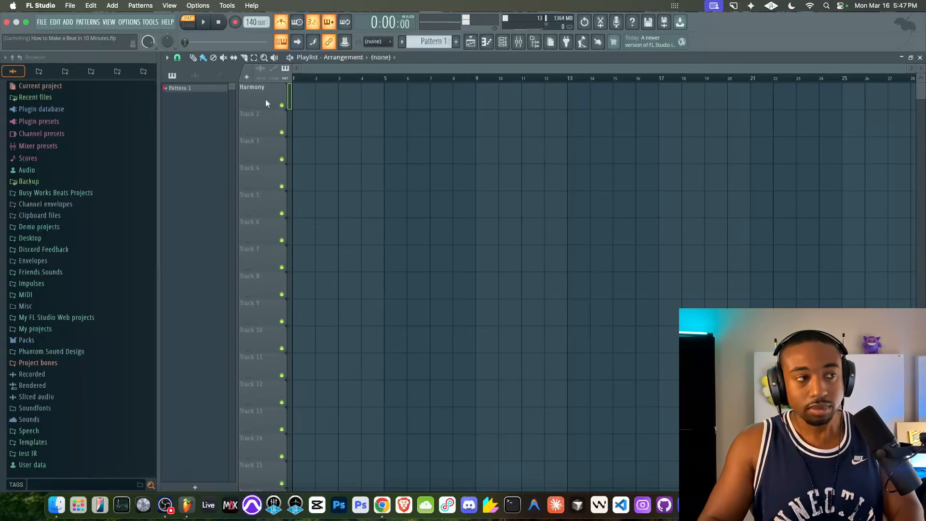
- Open the piano roll of the Busy Works Beats Sampler channel and set its snap to 1/2 beat
click(504, 45)
right_click(295, 96)
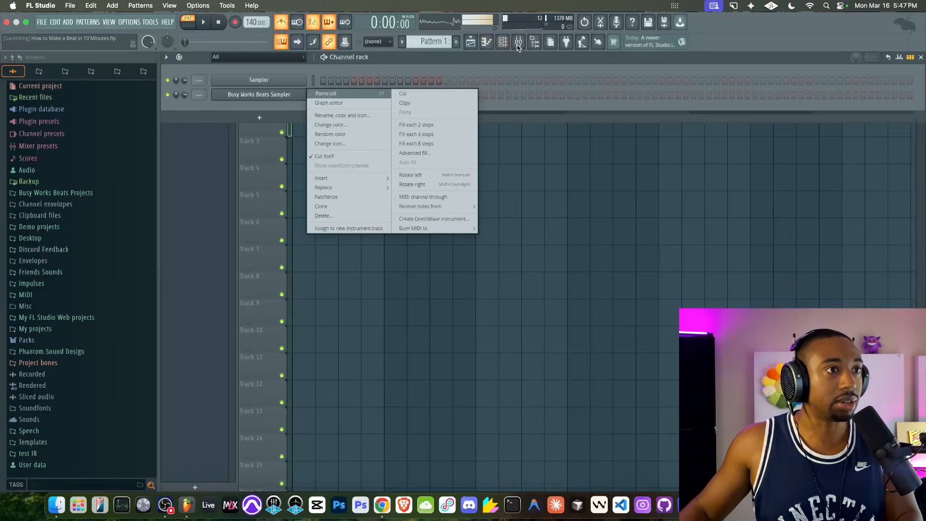
click(359, 96)
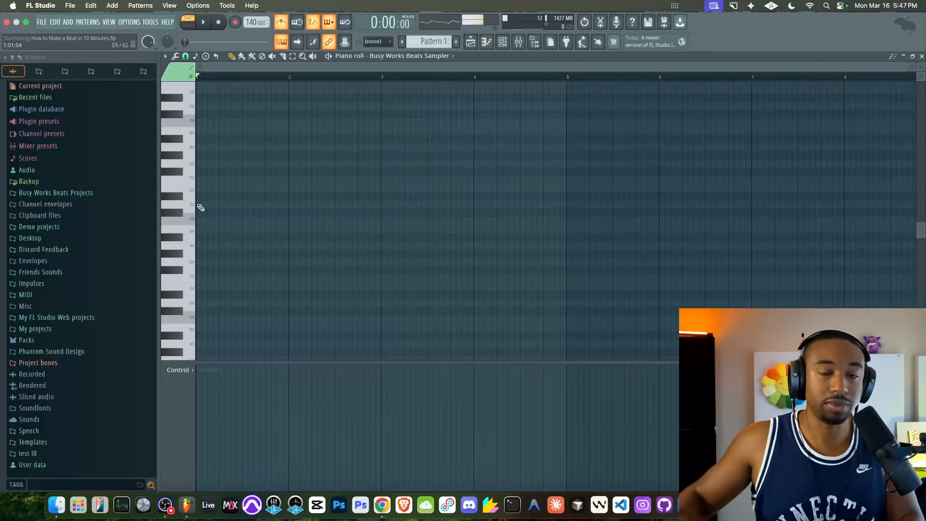
click(188, 57)
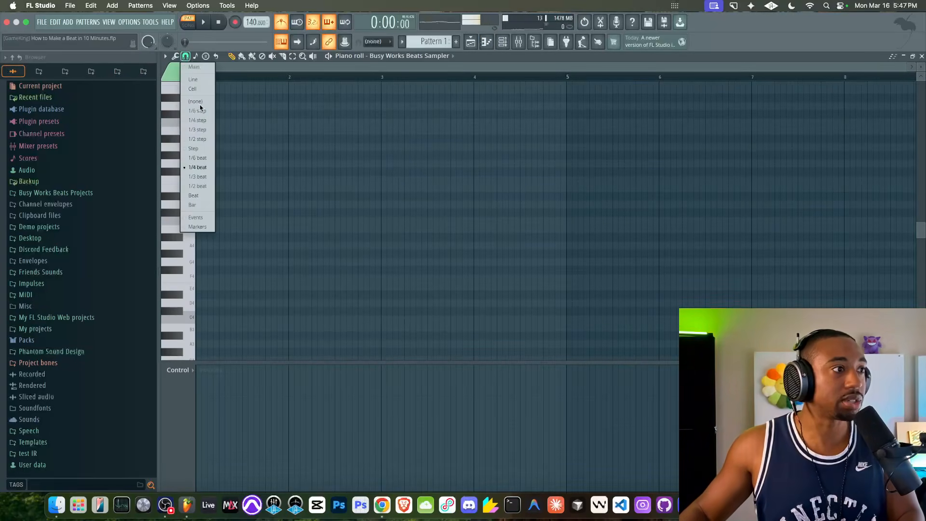
click(198, 182)
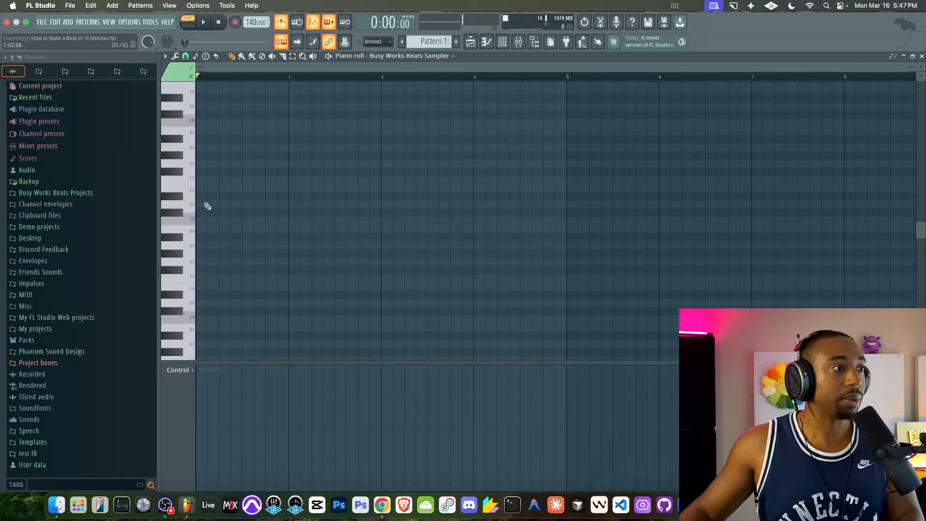
- Draw a two-bar chord of D5, F5 and A5 starting at bar 1 and play it back
drag(281, 203, 381, 208)
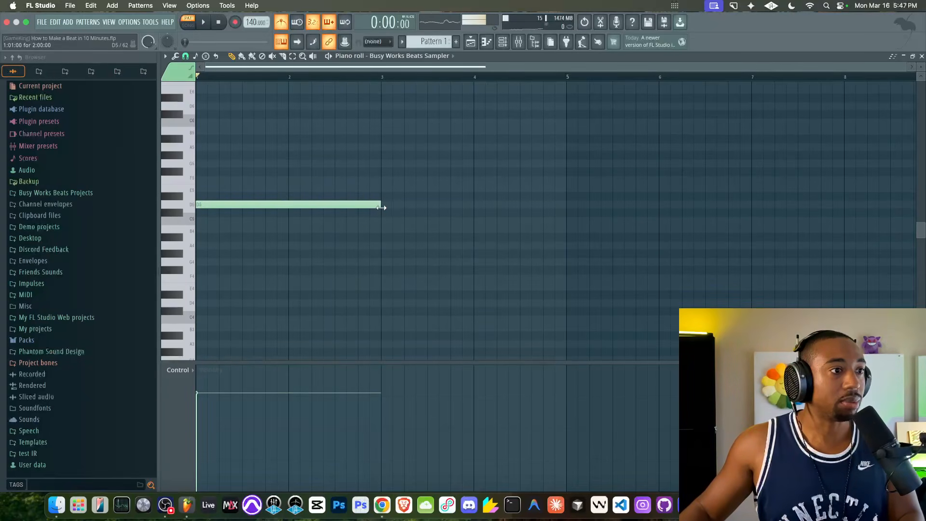
drag(215, 203, 236, 205)
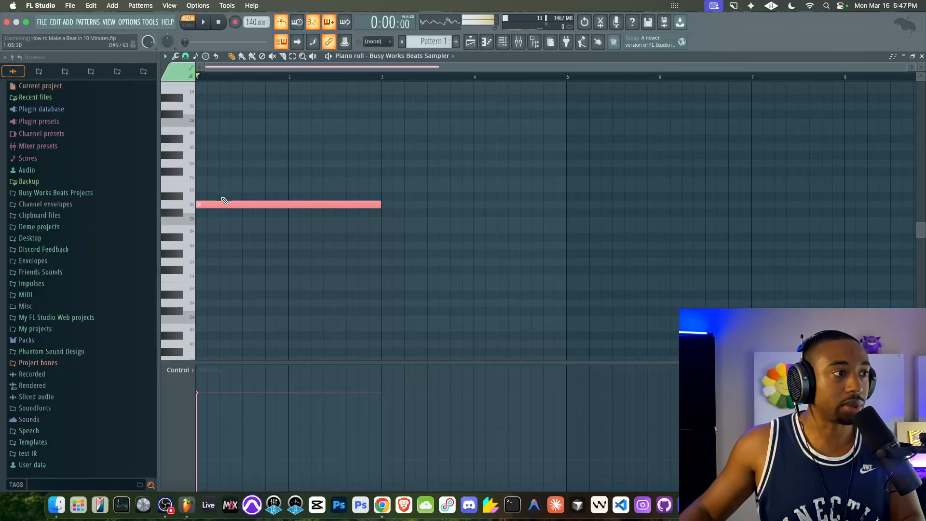
click(202, 179)
drag(203, 180, 247, 182)
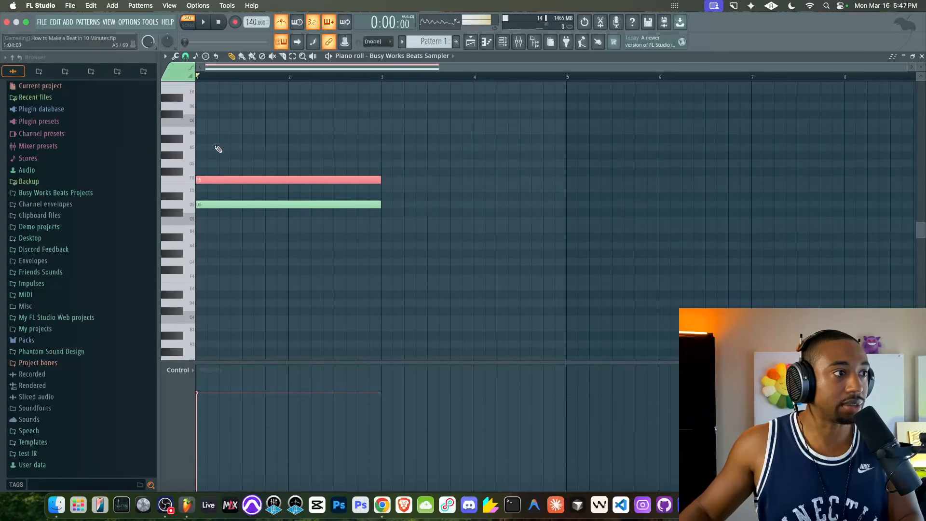
drag(218, 147, 185, 149)
drag(218, 207, 227, 141)
right_click(232, 137)
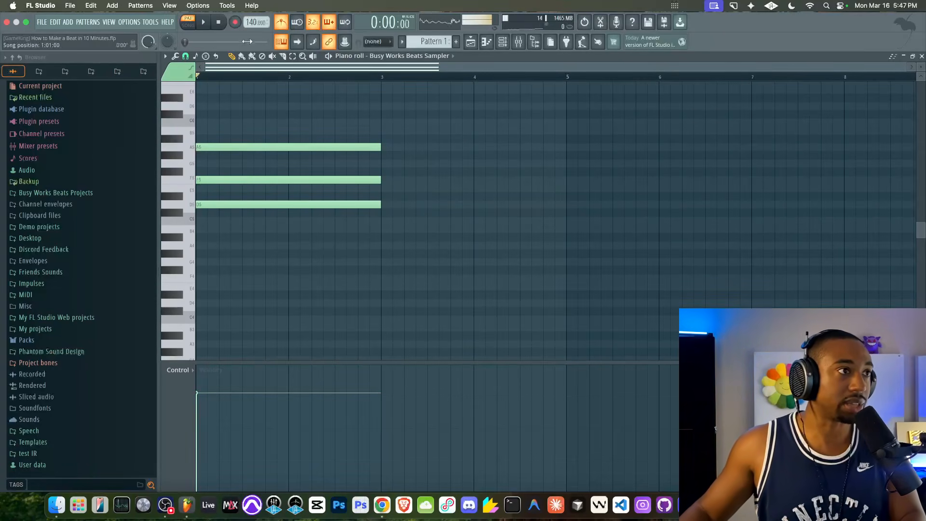
key(space)
key(space)
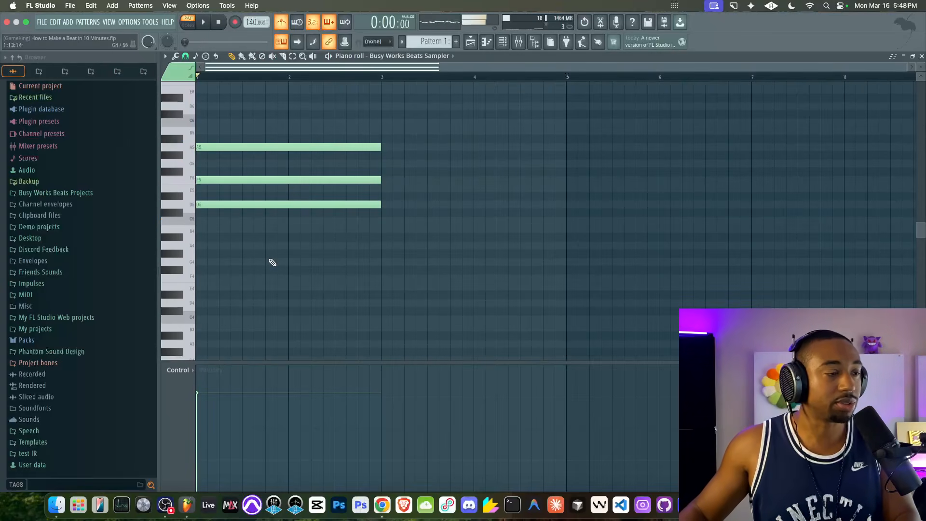
- Lower the velocity of the three chord notes and play the chord again
drag(234, 432, 202, 440)
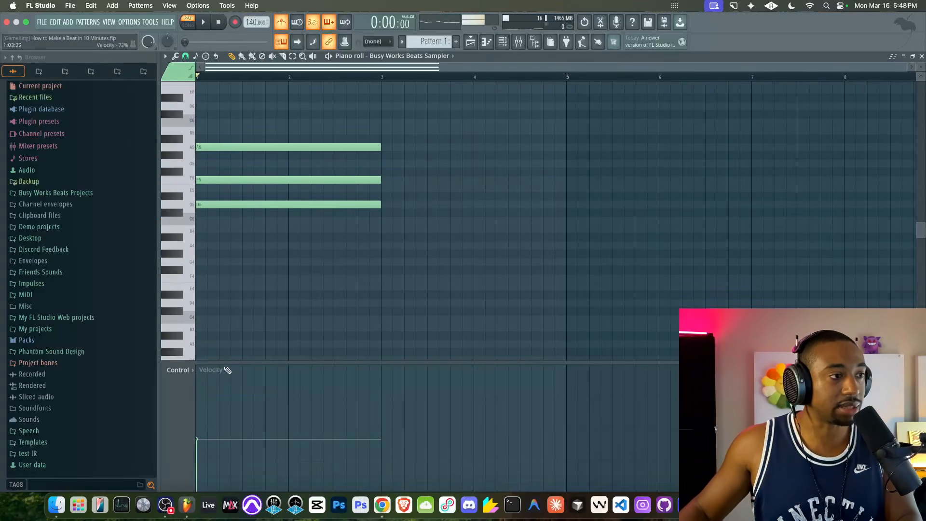
key(space)
key(space)
- Copy the chord's D5 root note one octave down to D4 and another octave down to D3
click(216, 205)
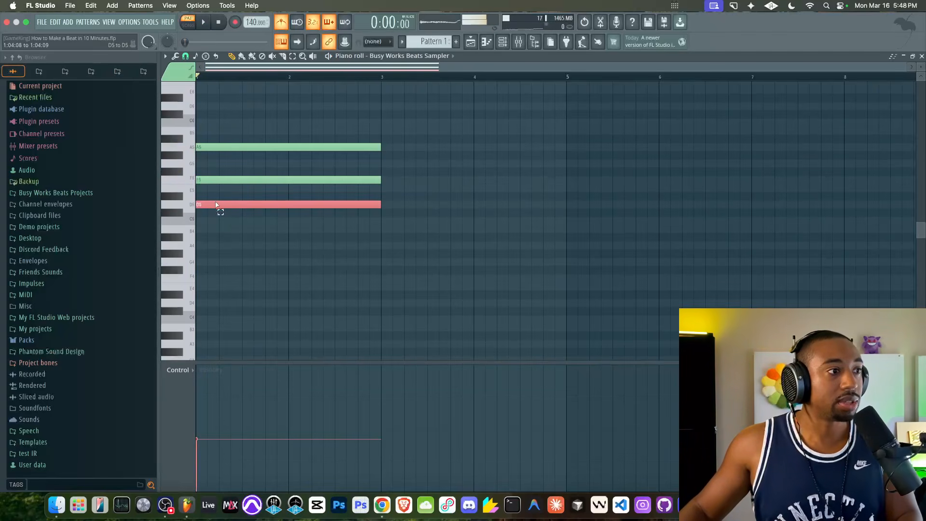
scroll(215, 204, down, 1)
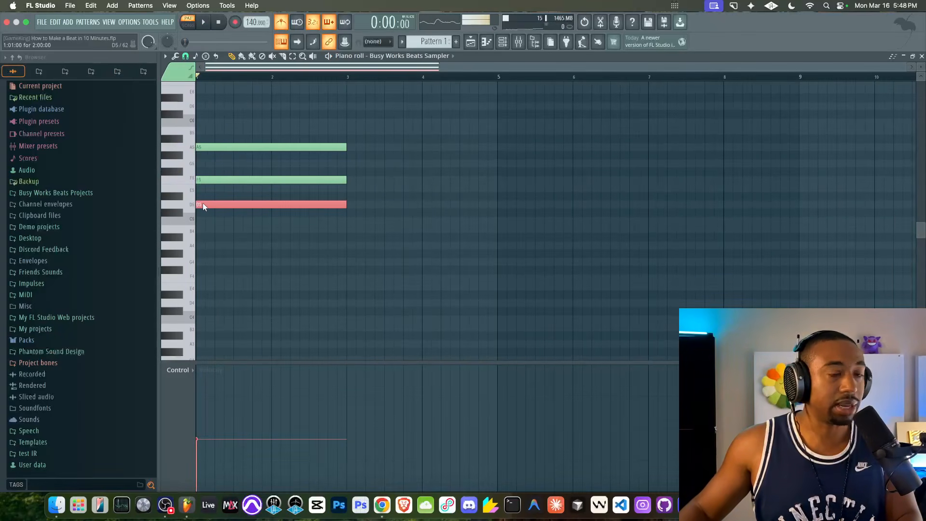
mouse_move(201, 203)
mouse_down()
mouse_move(245, 202)
mouse_move(203, 203)
mouse_move(237, 204)
mouse_move(219, 203)
mouse_up()
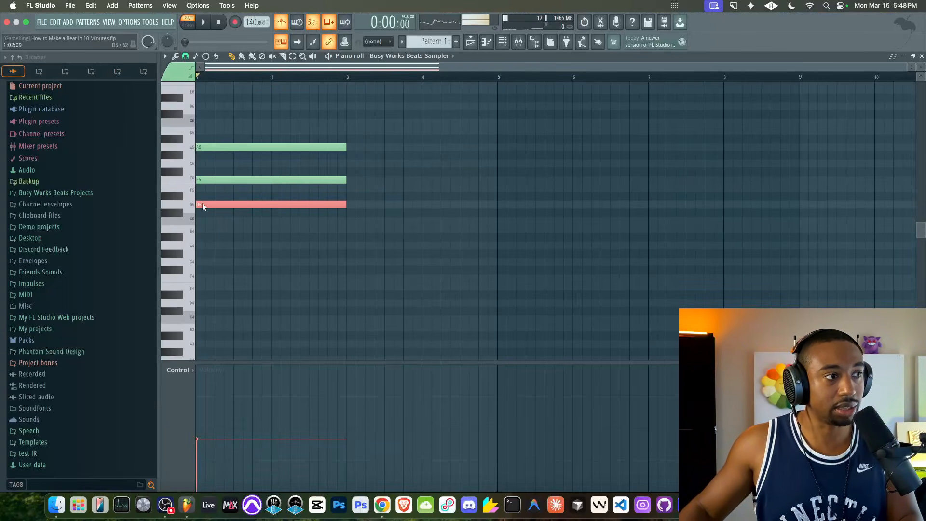
key(ctrl+Down)
key(space)
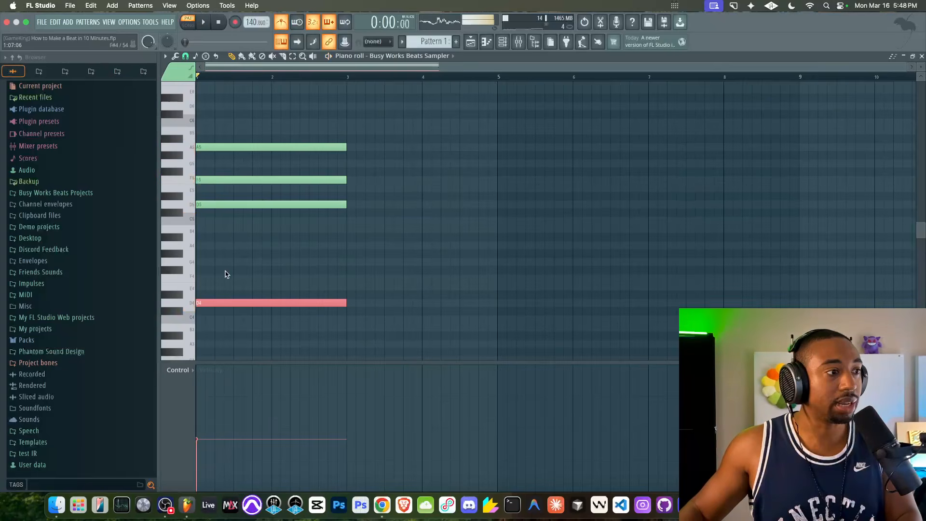
scroll(208, 236, down, 4)
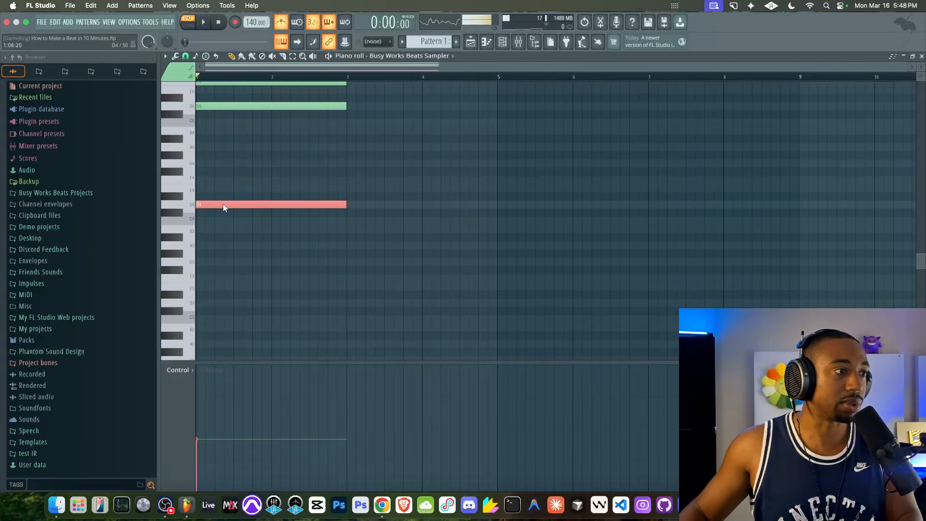
key(ctrl+Down)
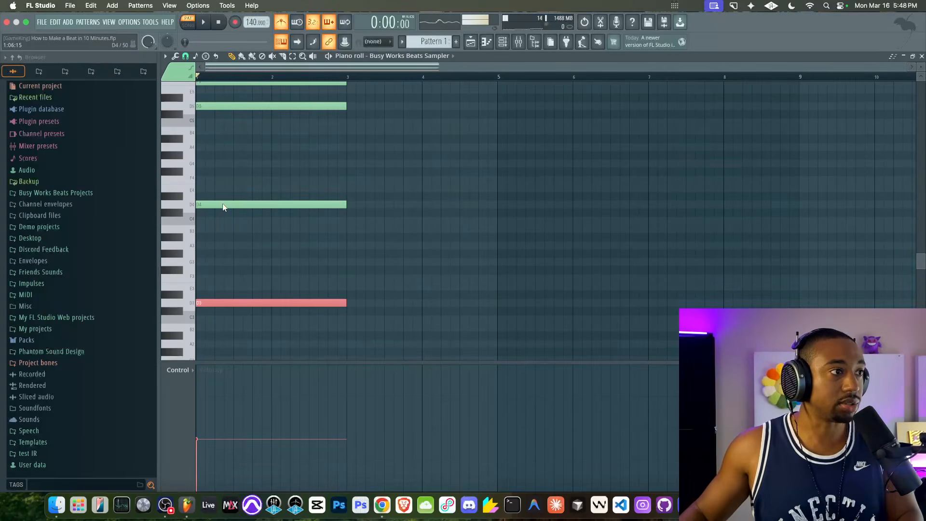
- Select all notes of the chord and duplicate them to start at bar 3
scroll(227, 205, up, 3)
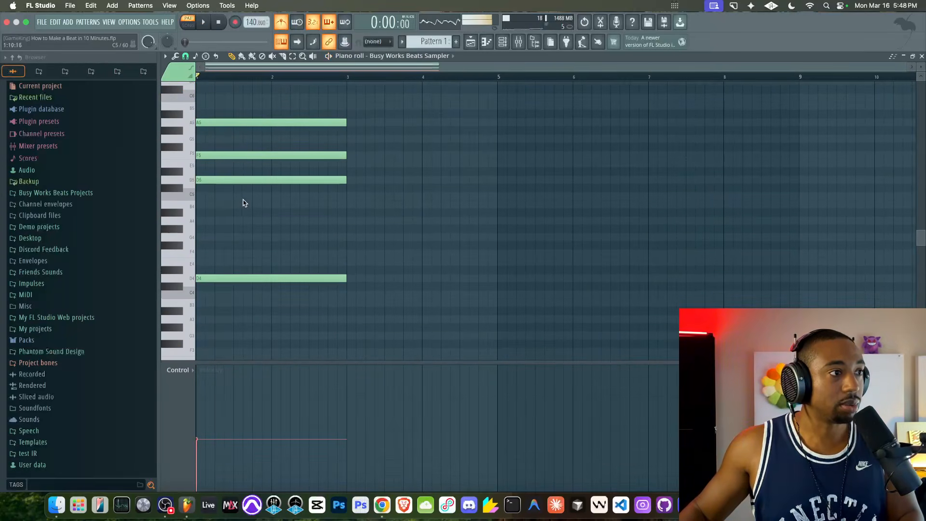
drag(249, 168, 247, 221)
scroll(246, 218, up, 2)
drag(306, 143, 269, 403)
scroll(270, 229, up, 6)
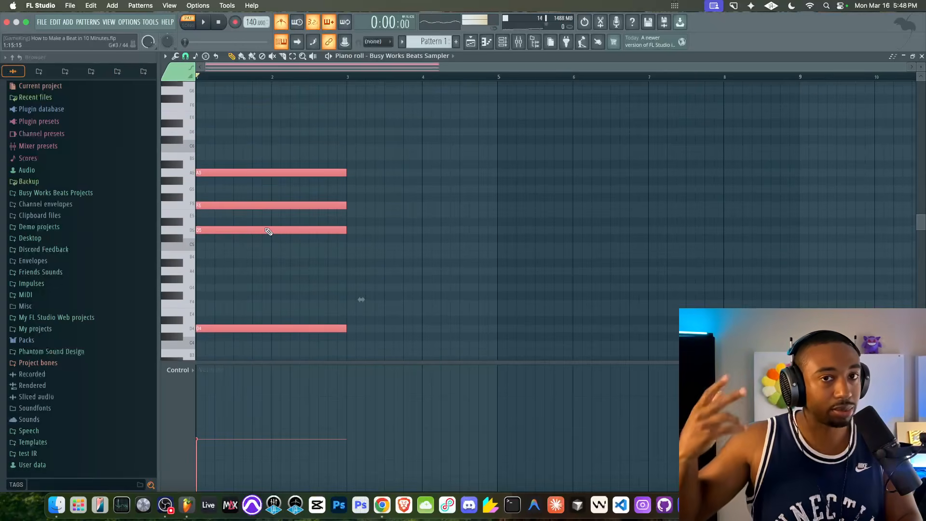
drag(269, 157, 250, 460)
scroll(249, 278, up, 3)
scroll(249, 278, right, 1)
scroll(203, 224, up, 3)
scroll(202, 225, left, 1)
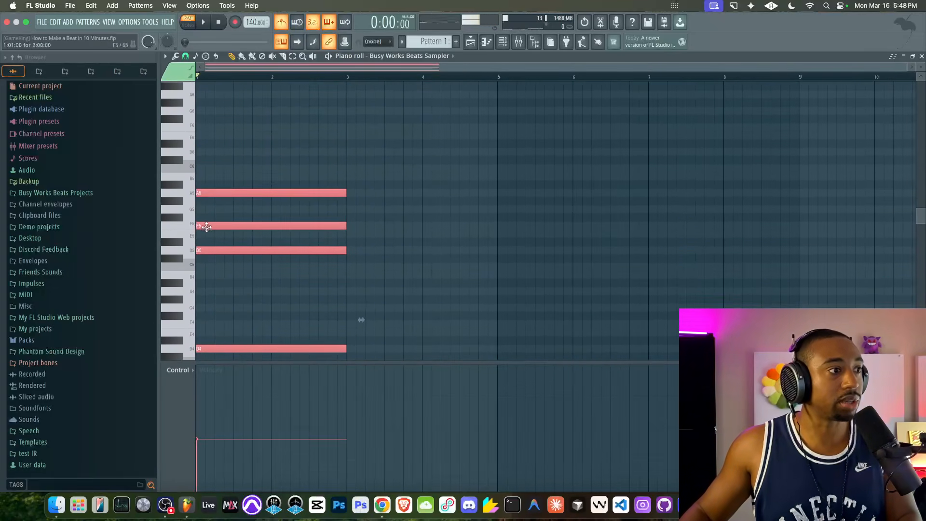
drag(207, 250, 357, 251)
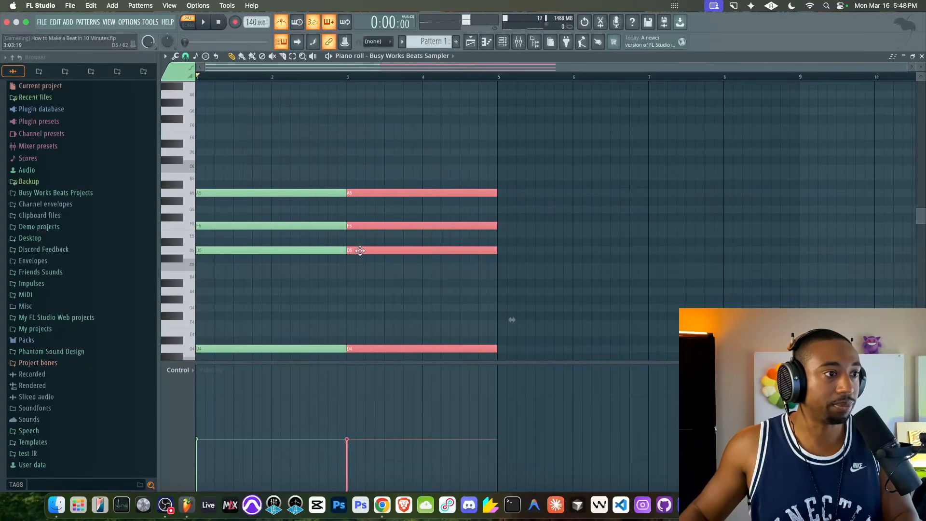
- Lower the second chord's F5 note to E5 and play the pattern
click(359, 225)
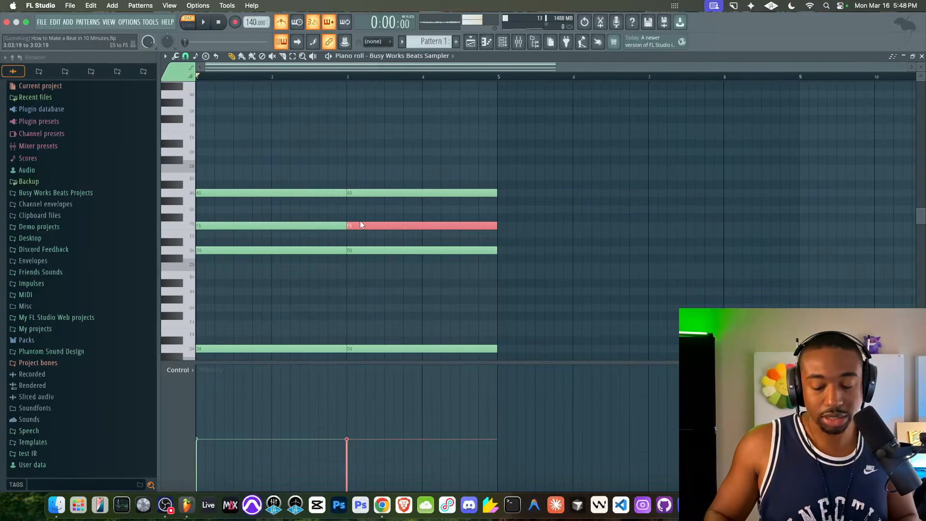
key(shift+Down)
mouse_move(361, 234)
mouse_down()
mouse_move(364, 248)
mouse_move(366, 233)
mouse_up()
click(355, 193)
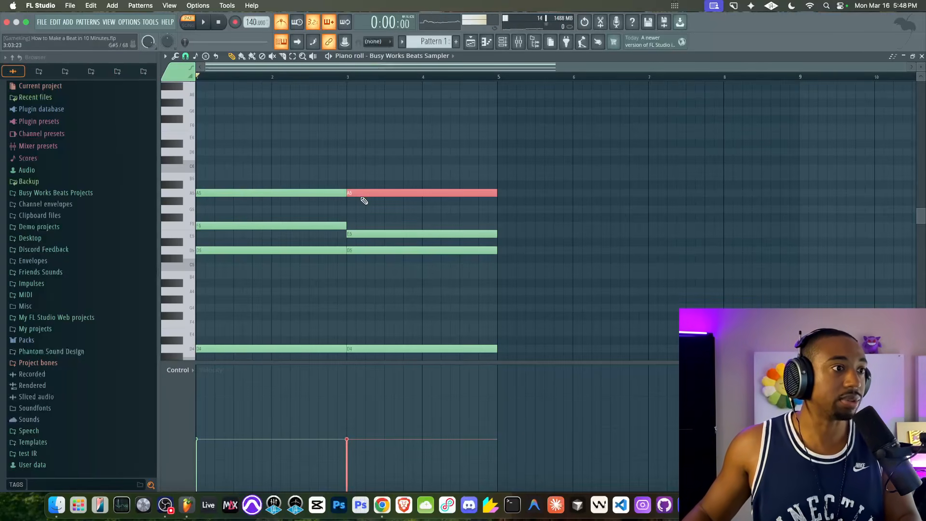
key(space)
key(ctrl+d)
scroll(406, 172, down, 3)
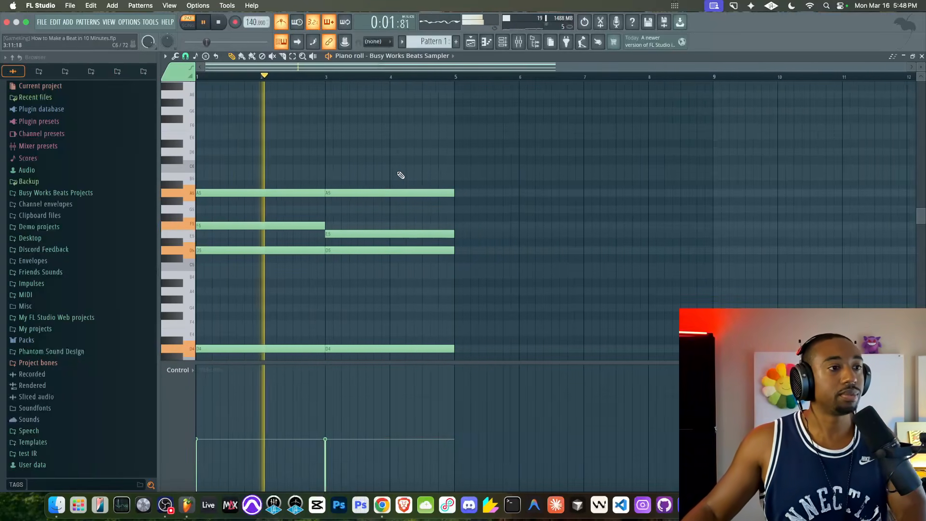
- Select all notes of both chords and duplicate them to start at bar 5
scroll(402, 174, down, 4)
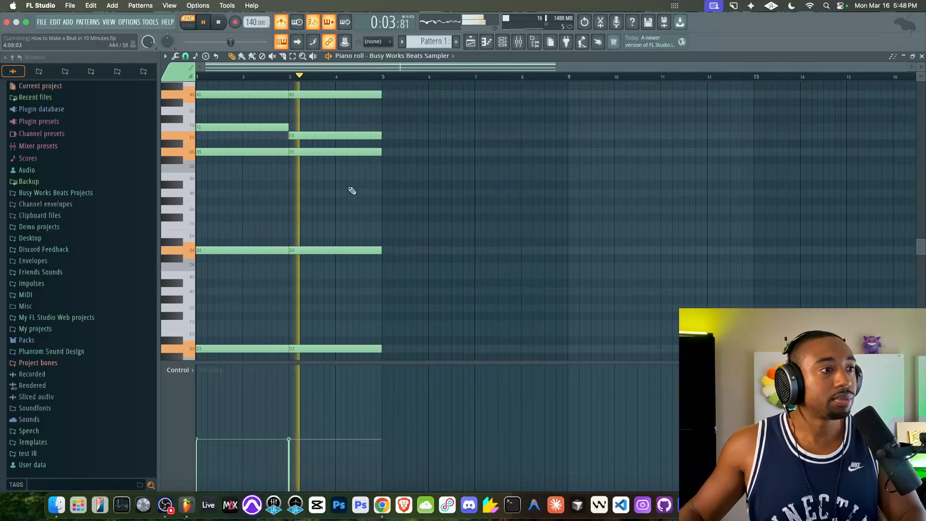
key(space)
ctrl+drag(409, 344, 284, 199)
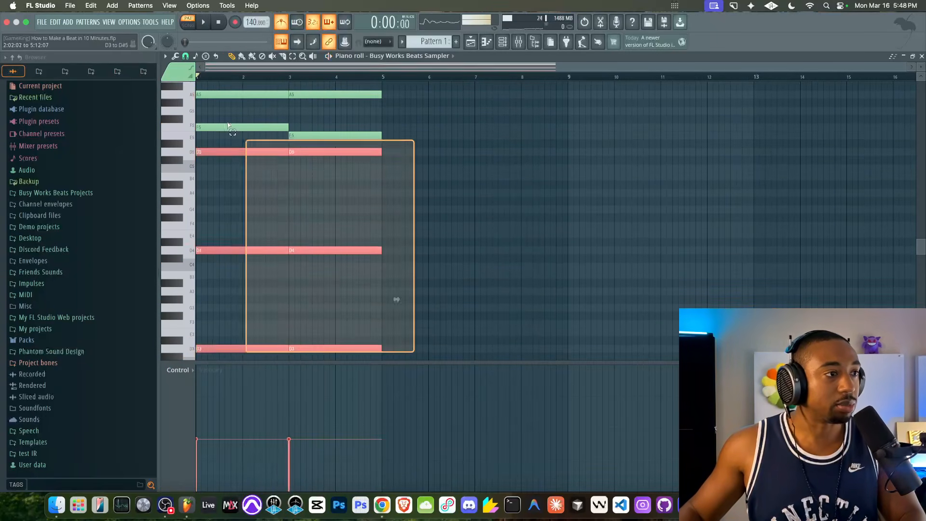
key(ctrl+a)
scroll(397, 284, up, 3)
shift+drag(222, 156, 408, 156)
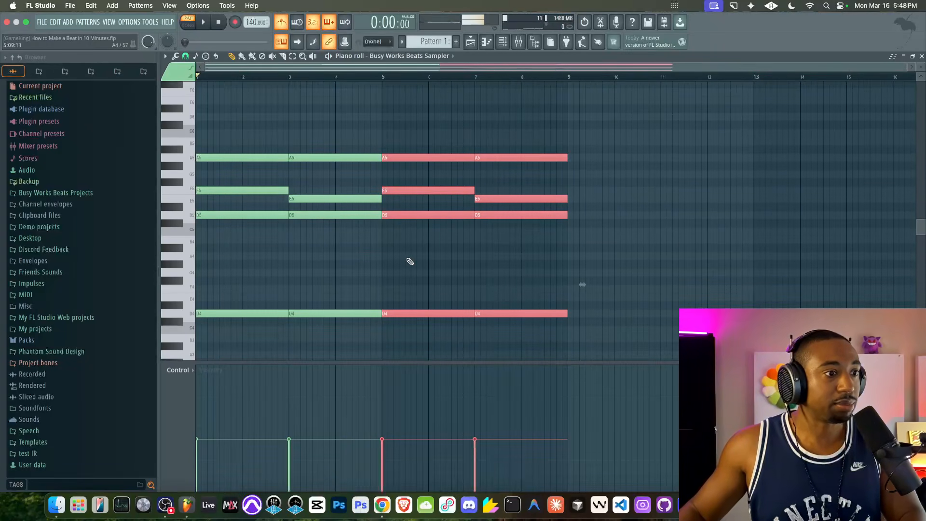
- Lower the two low D notes of the chord at bar 5 to A3 and A2 and play the pattern
scroll(409, 260, down, 3)
ctrl+drag(409, 187, 406, 323)
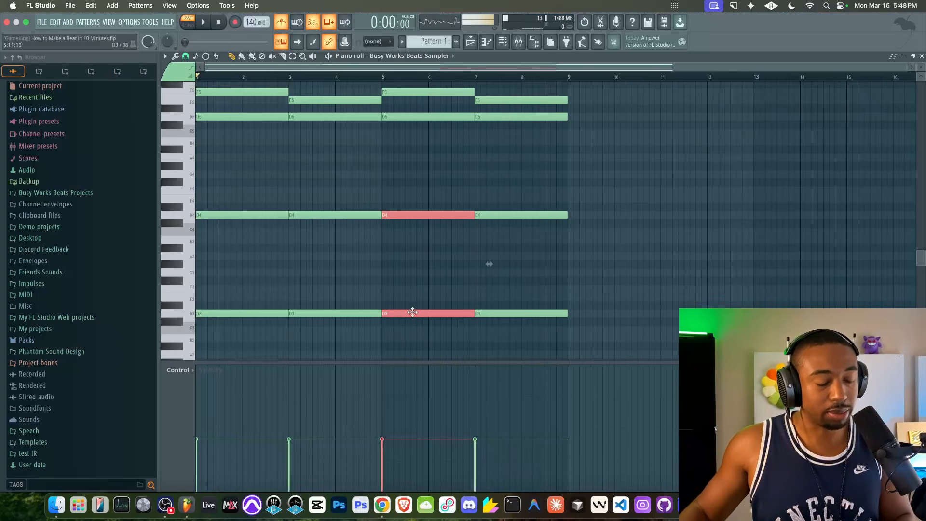
ctrl+drag(413, 312, 406, 191)
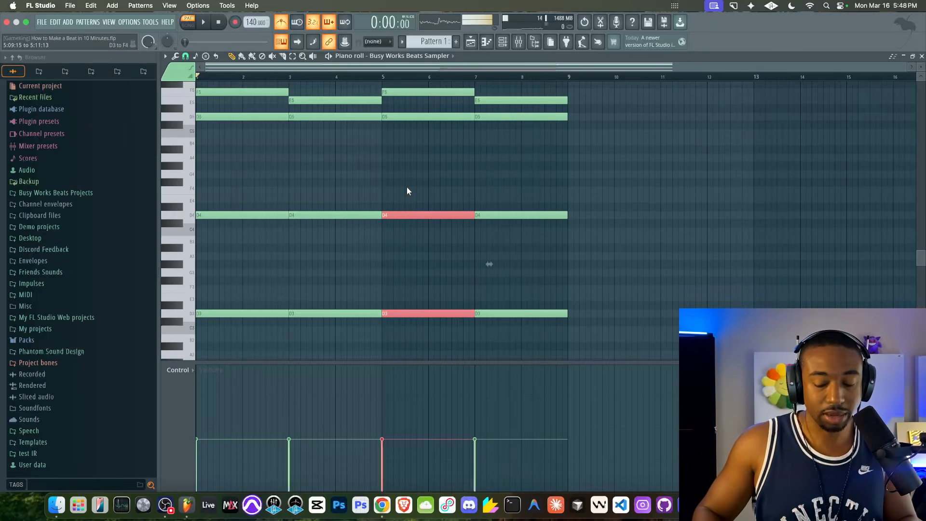
key(Down)
key(Down)
key(Down)
key(Down)
key(Down)
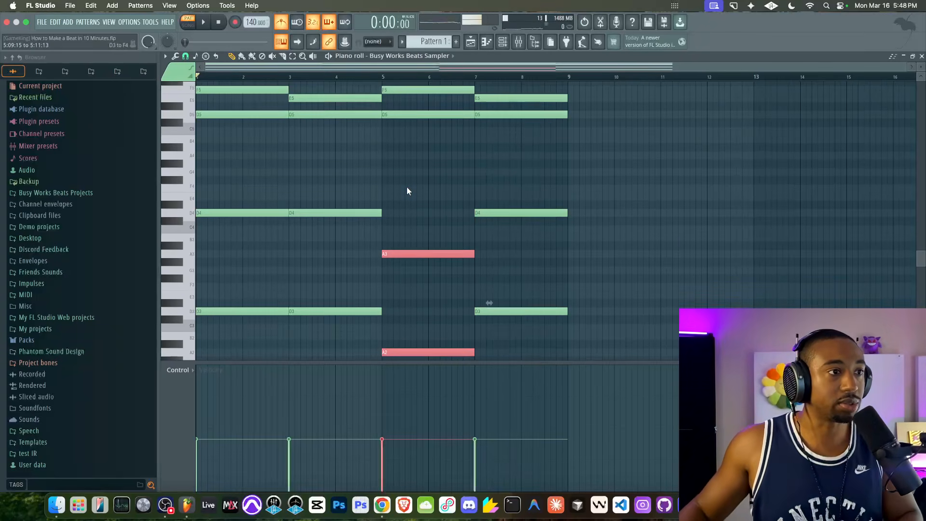
key(space)
scroll(410, 166, up, 3)
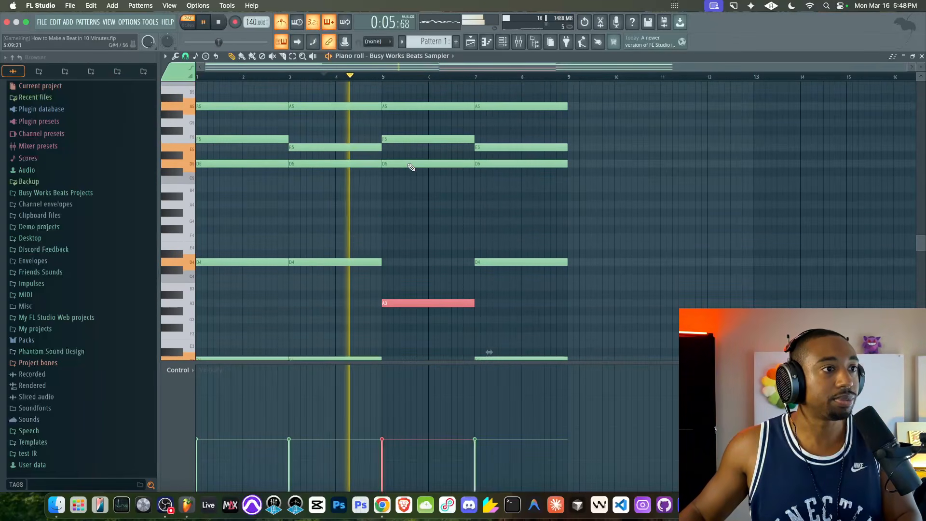
- Lower the two low D notes of the chord at bar 7 to A#3 and A#2 and listen to the progression
ctrl+drag(487, 245, 484, 364)
key(space)
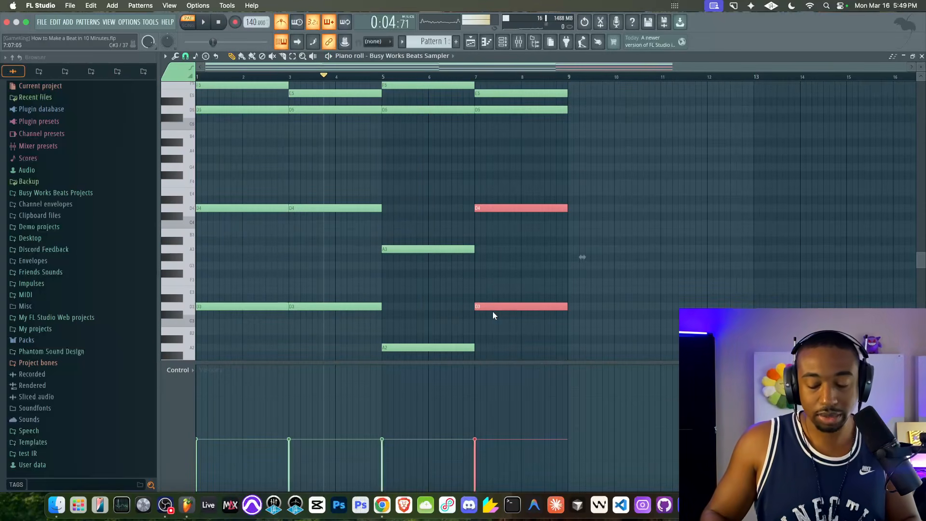
key(shift+Down)
key(shift+Down)
key(shift+Down)
key(shift+Down)
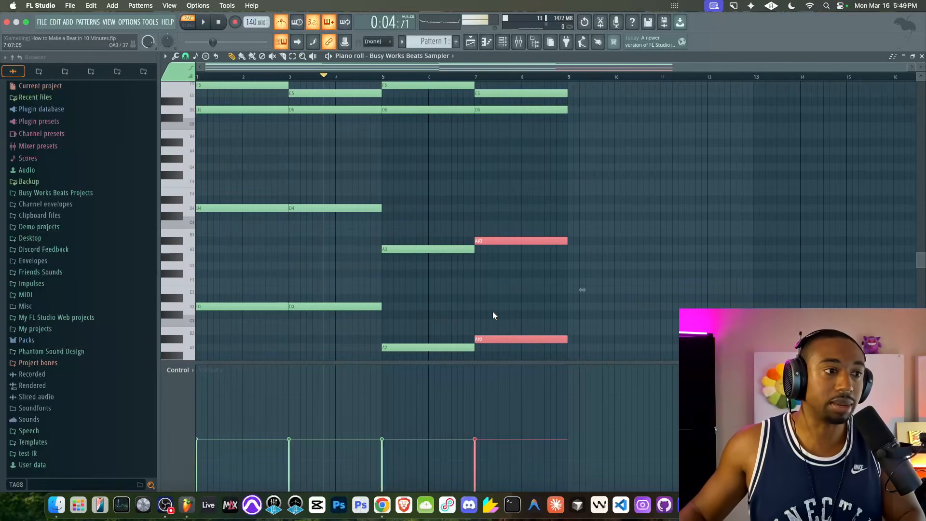
key(space)
ctrl+click(469, 249)
ctrl+click(483, 241)
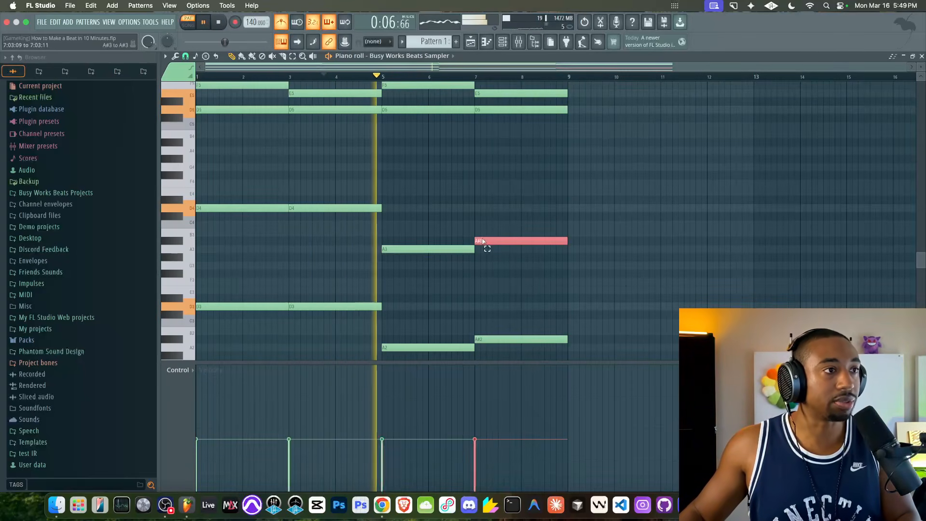
scroll(460, 166, up, 2)
right_click(453, 221)
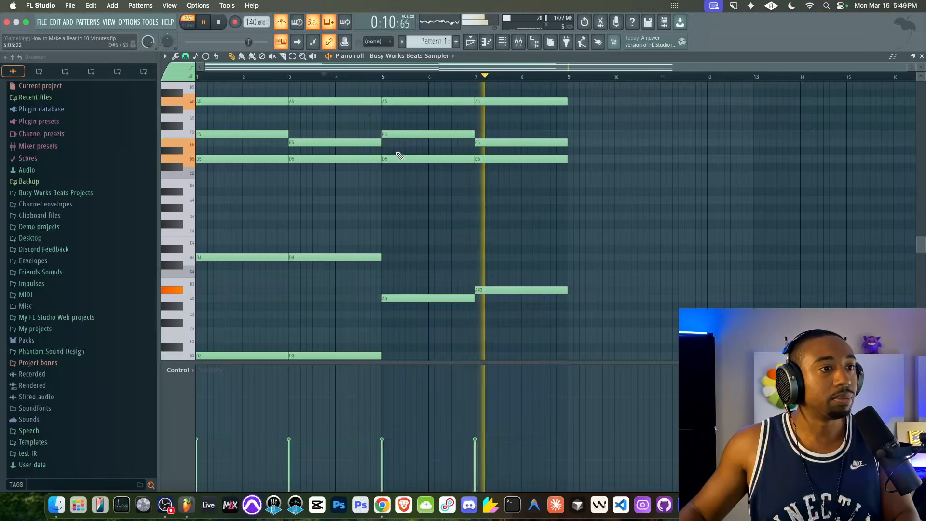
key(space)
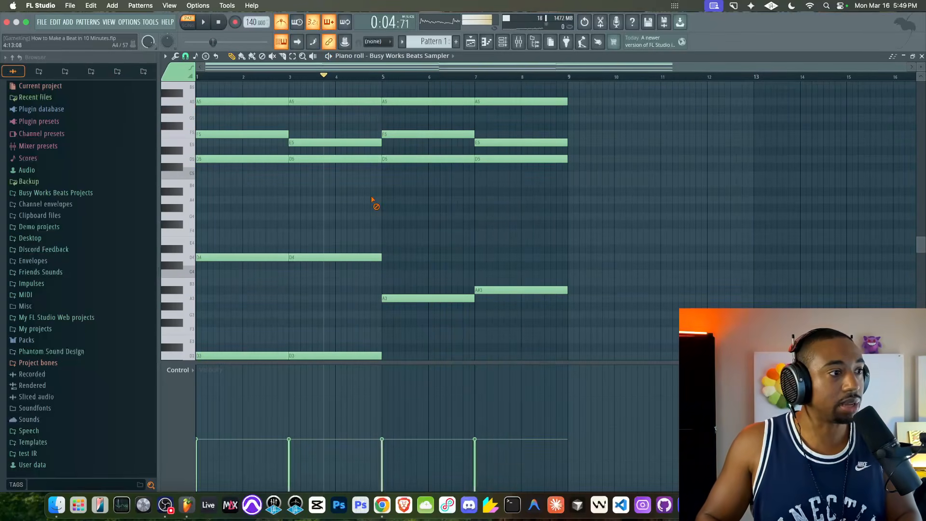
key(ctrl+Up)
key(space)
click(227, 24)
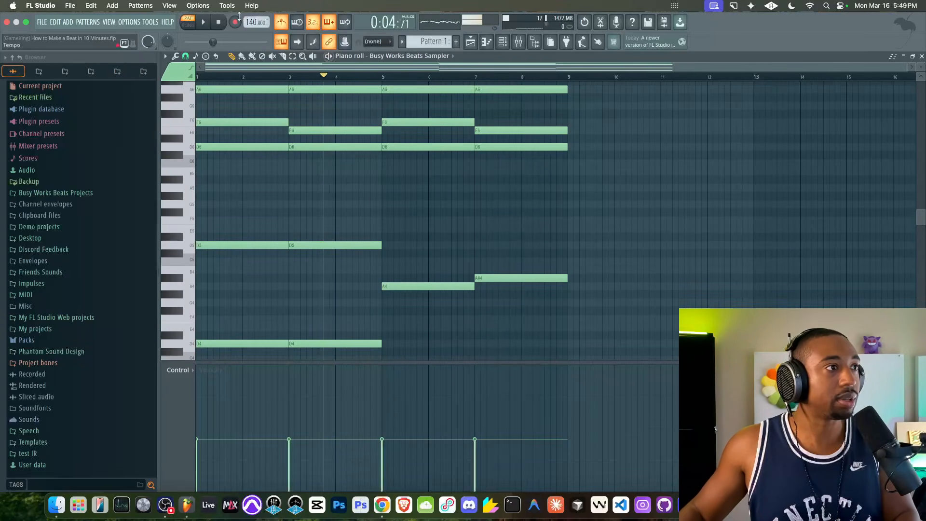
key(space)
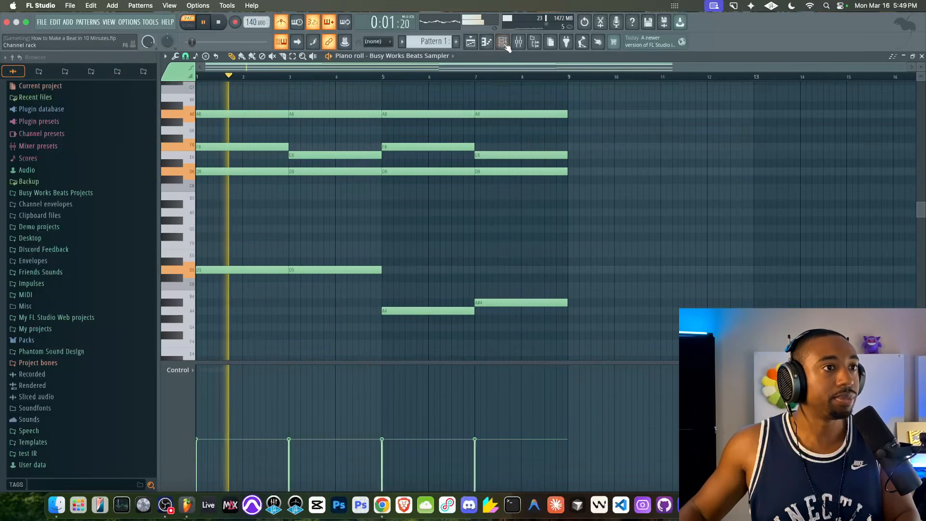
key(F6)
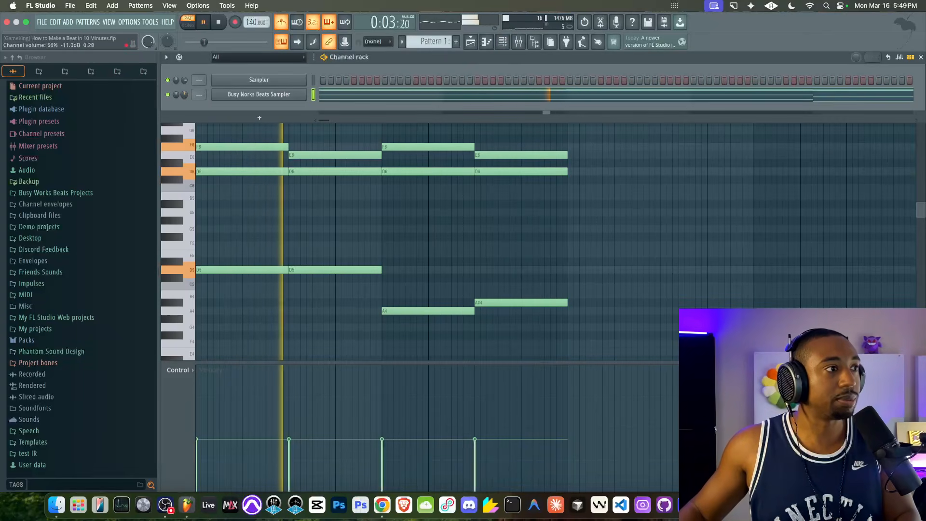
key(space)
- Place Pattern 1 at bar 1 of the playlist's Harmony track and repeat it to make four back-to-back clips
key(F5)
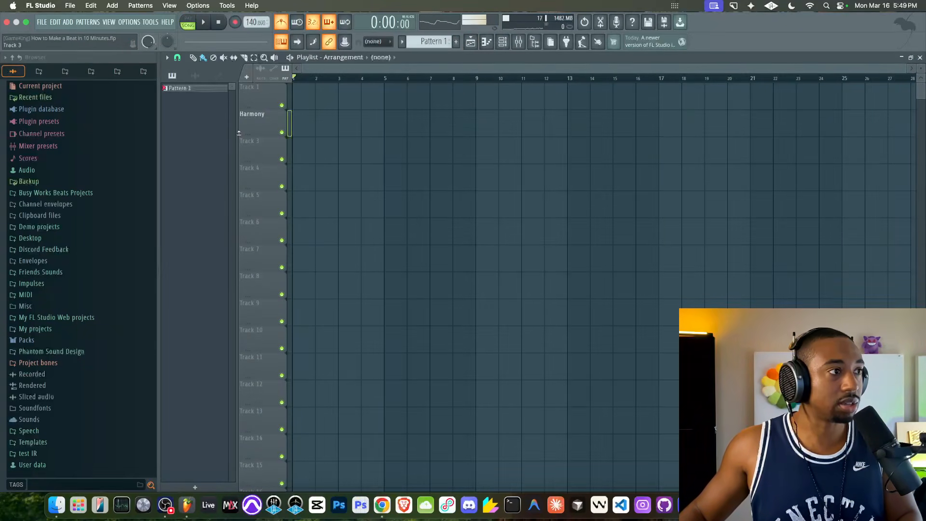
click(177, 87)
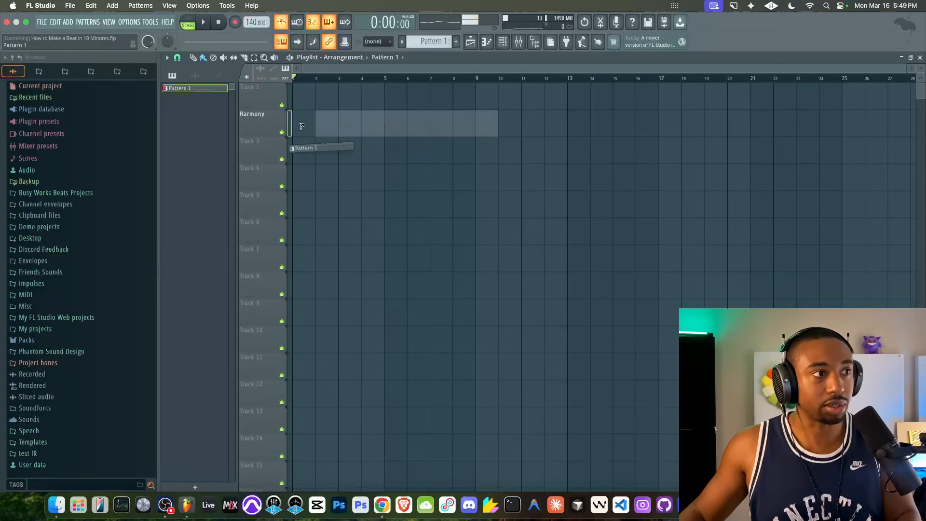
click(301, 123)
scroll(372, 140, down, 2)
scroll(372, 140, down, 1)
scroll(352, 127, down, 1)
key(ctrl+b)
key(ctrl+b)
key(ctrl+b)
key(ctrl+d)
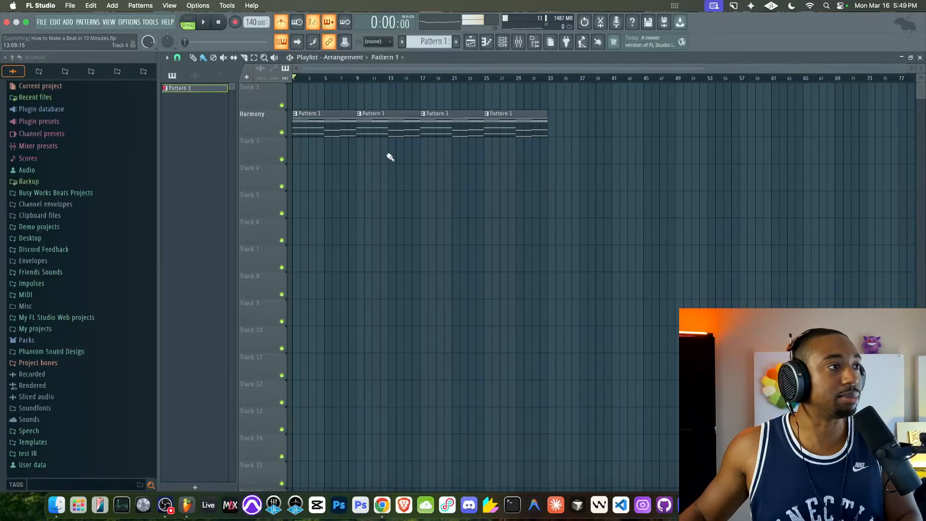
- Switch to the empty Pattern 2 and start playing the song
click(503, 42)
drag(438, 42, 438, 36)
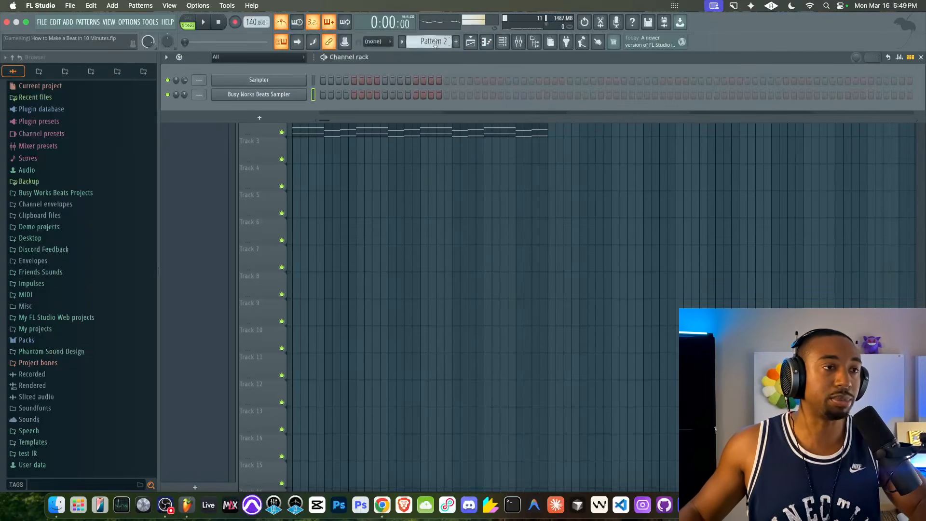
key(F6)
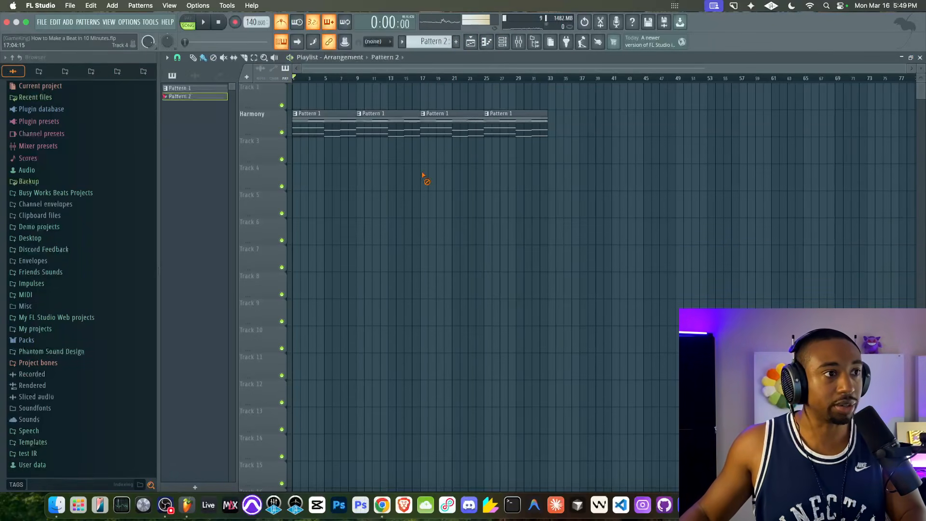
key(space)
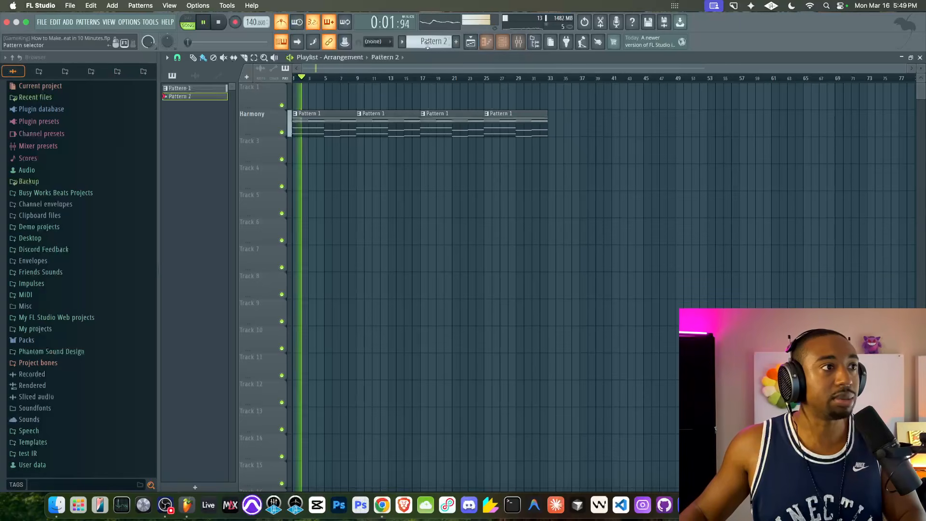
- Replace the Sampler channel with the Busy Works Beats Sampler and load Mallet – Celeste from its Factory Library
click(503, 43)
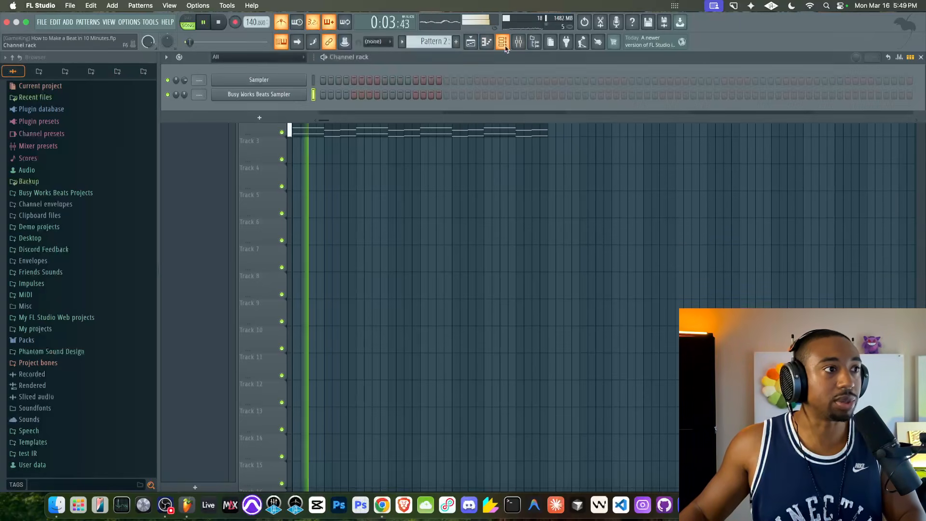
right_click(285, 82)
mouse_move(337, 188)
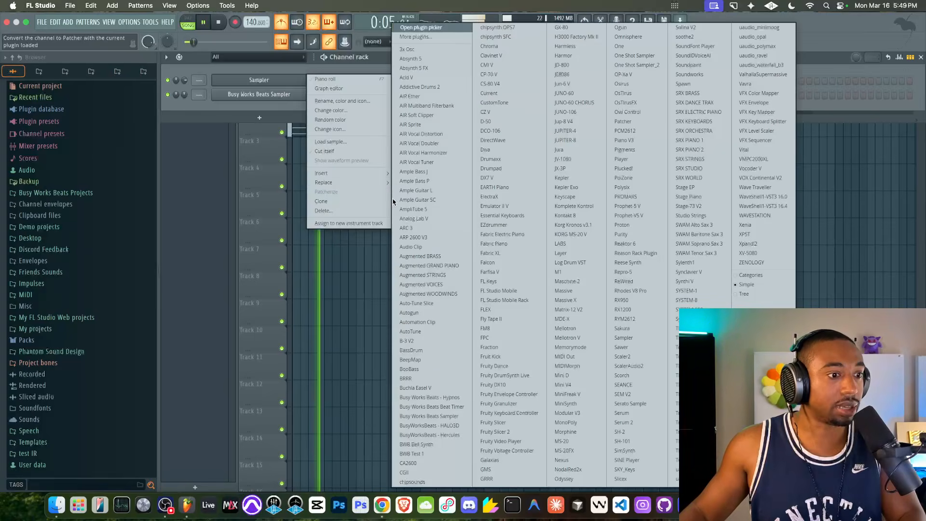
click(425, 471)
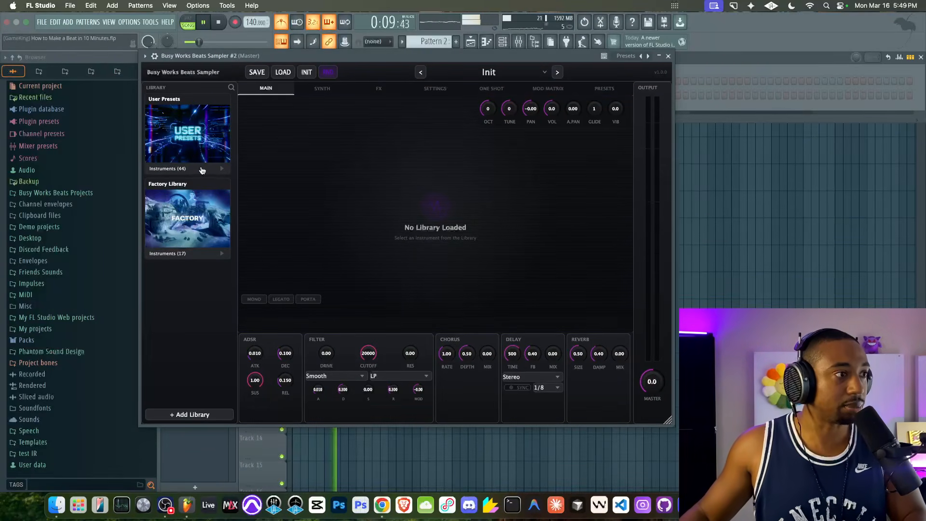
click(176, 253)
click(148, 318)
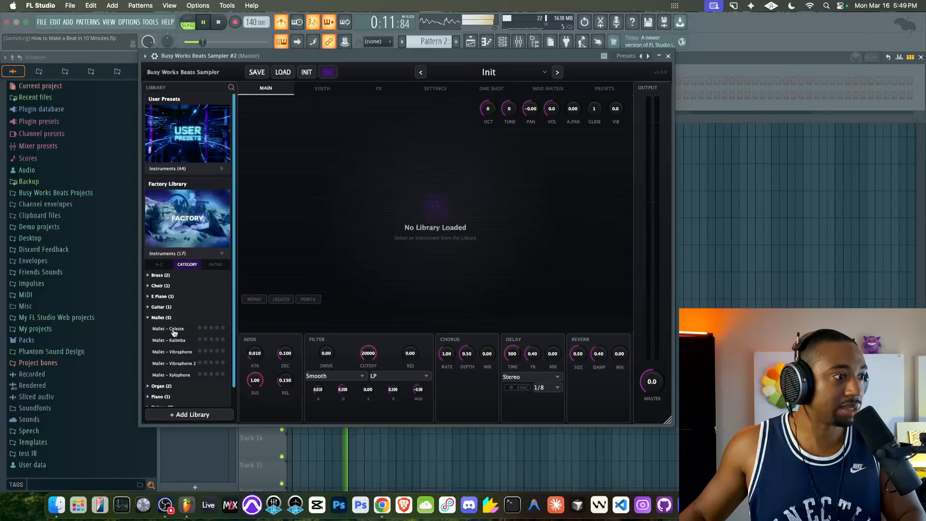
click(173, 330)
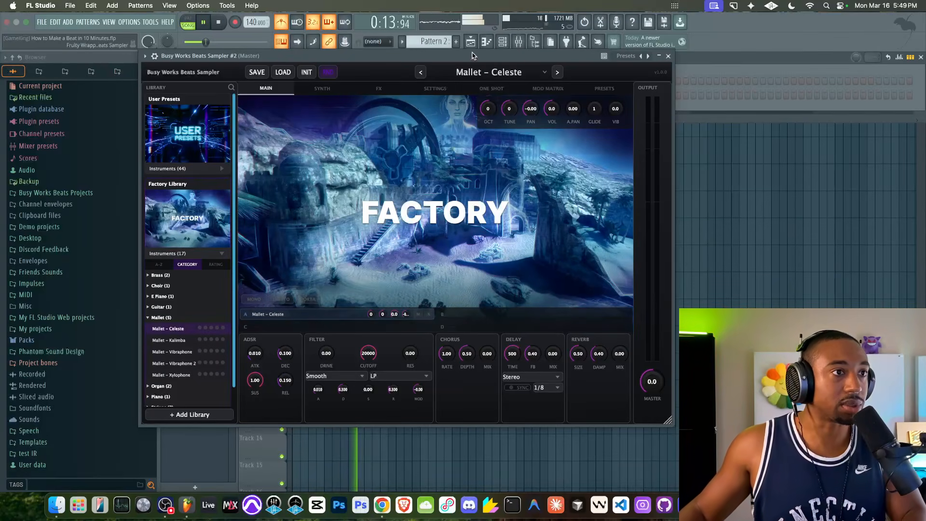
click(668, 56)
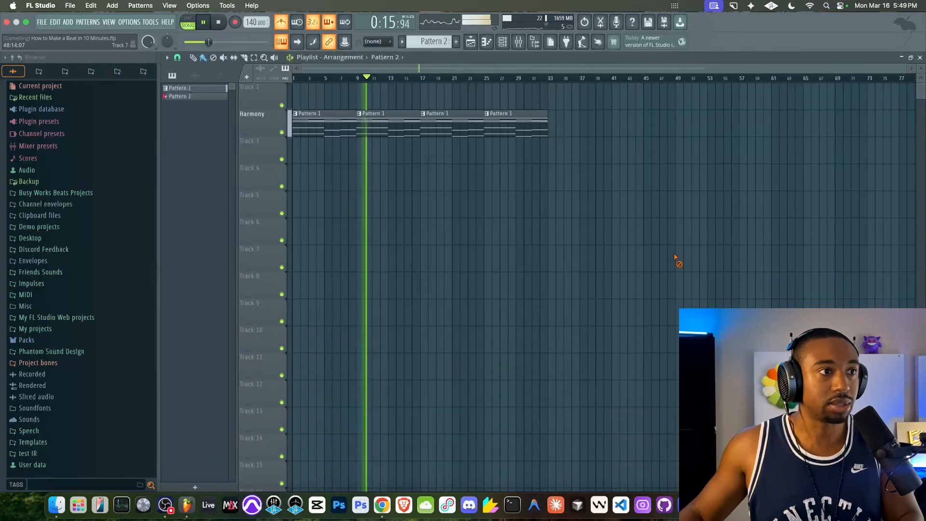
- Rename playlist Track 1 as Topline
right_click(271, 86)
click(269, 92)
text(Topline)
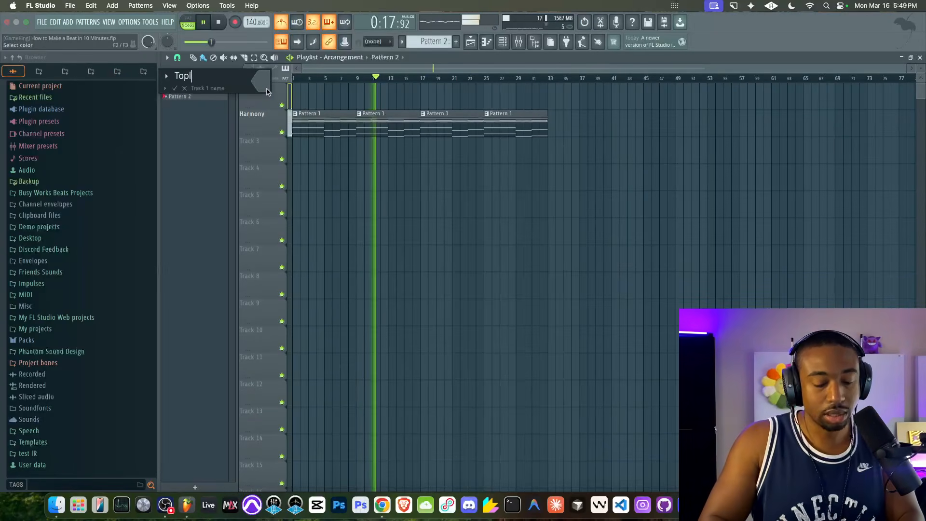
key(Return)
- Place Pattern 2 at bar 17 of the Topline track and repeat it three more times up to bar 33
click(426, 95)
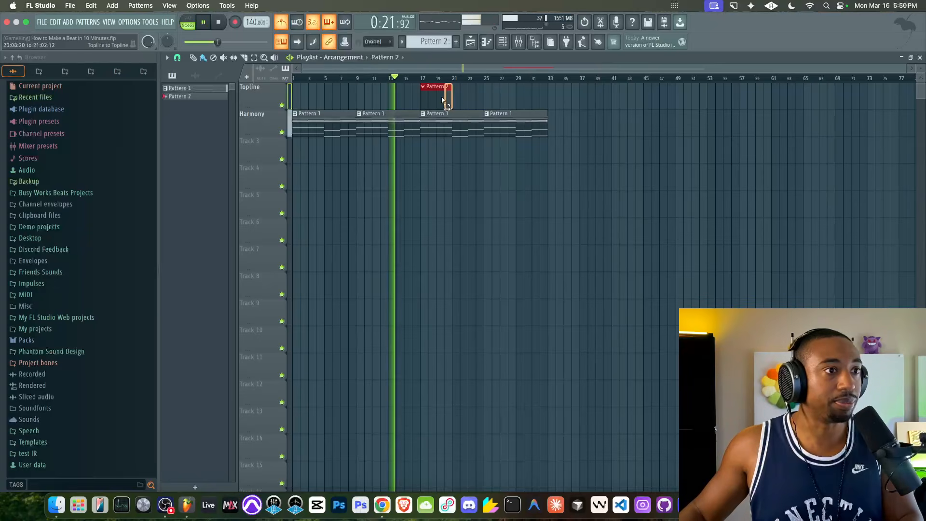
key(ctrl+b)
key(ctrl+b)
key(ctrl+b)
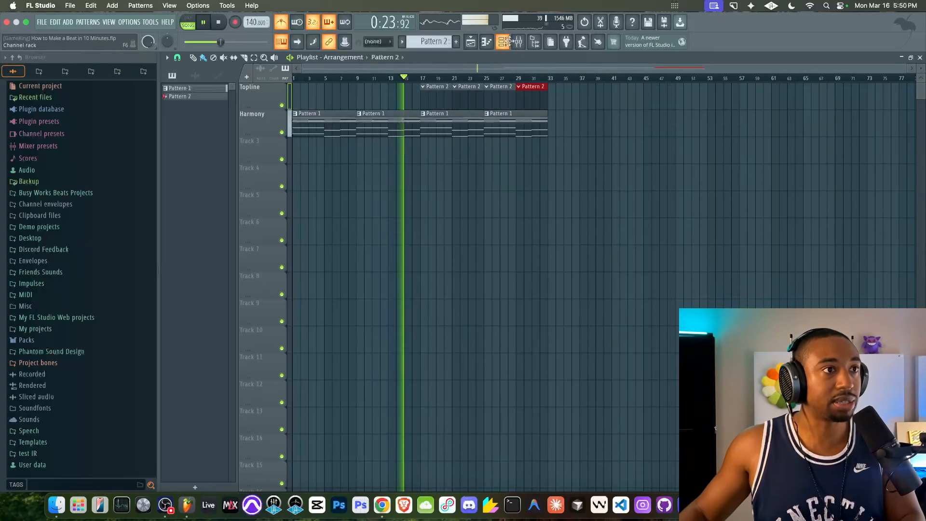
- Open the piano roll of the Celeste sampler channel, choose its note snap value and stop playback
key(F6)
right_click(307, 77)
click(328, 80)
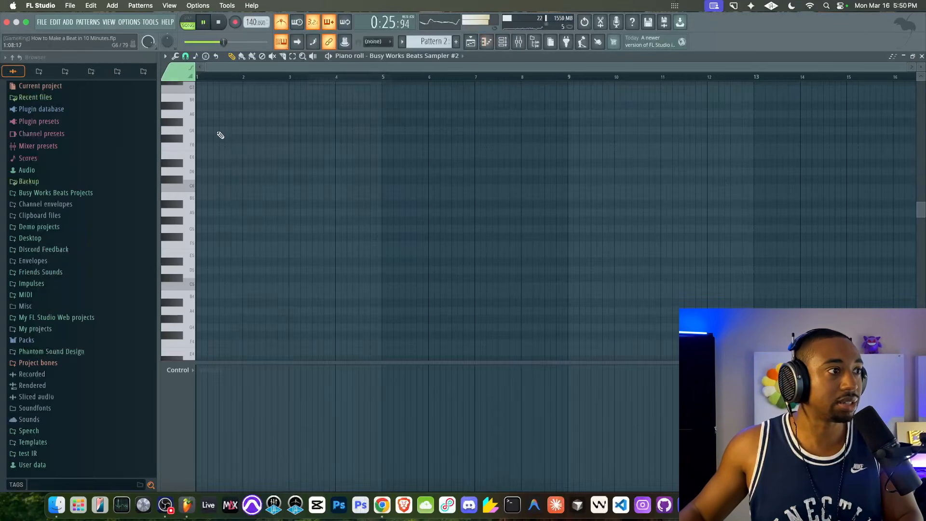
click(187, 56)
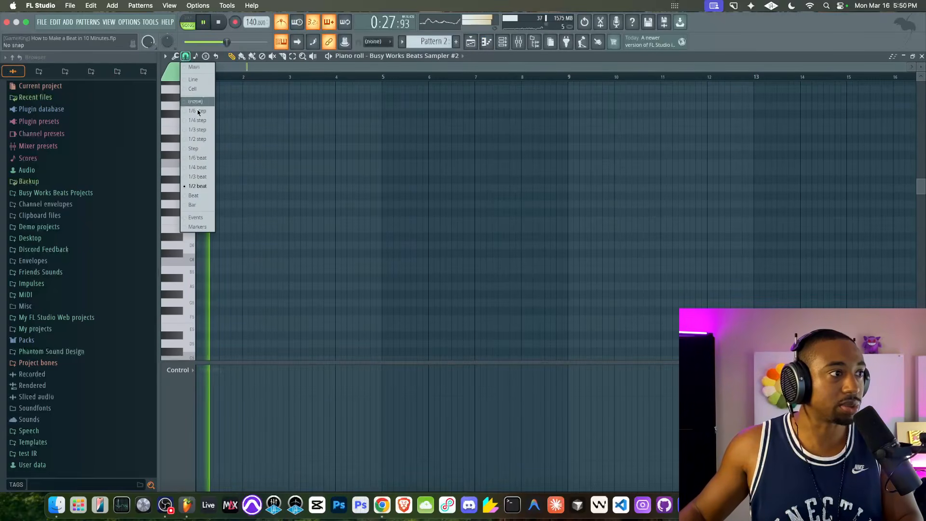
click(192, 181)
key(space)
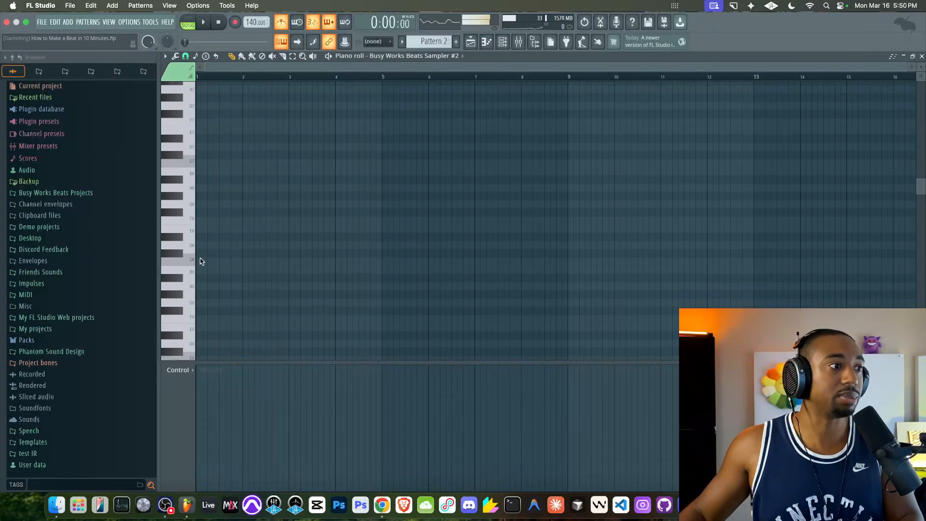
scroll(205, 244, down, 2)
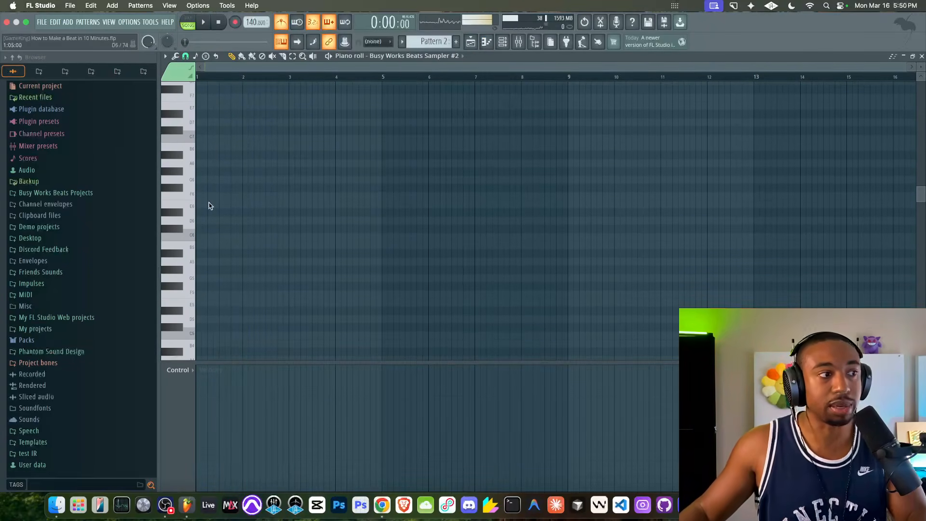
click(208, 220)
right_click(238, 220)
scroll(238, 220, down, 4)
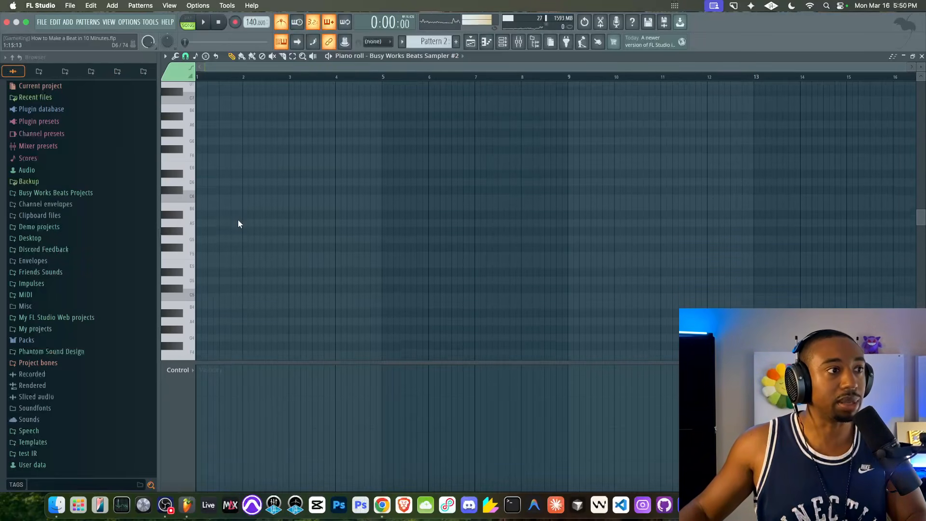
- Place a two-bar D5 note at bar 1 of Pattern 2 for the celeste sampler and start playback
click(199, 246)
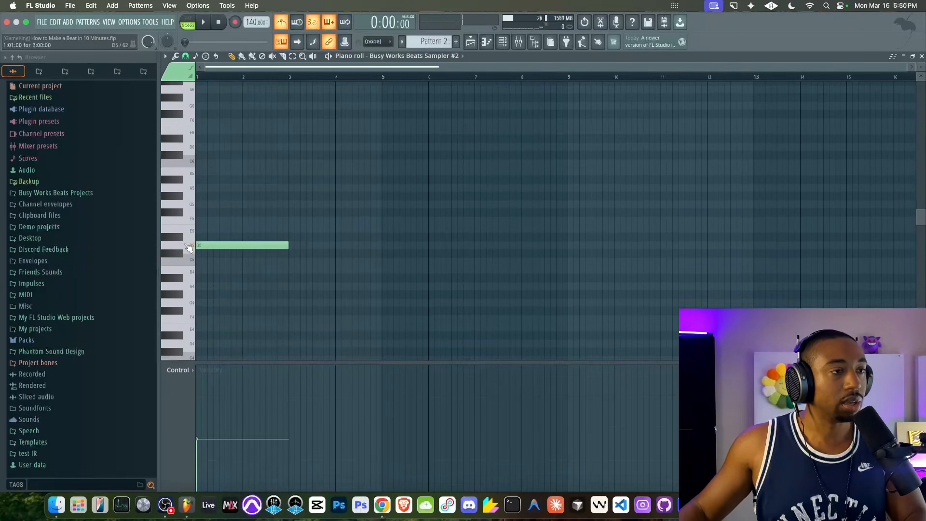
click(517, 42)
key(space)
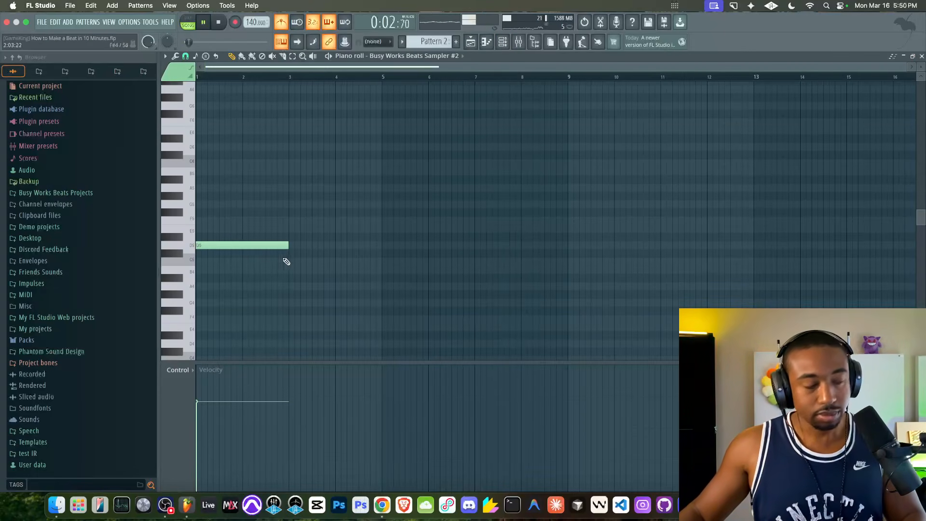
- Select bars 17 to 33 of the playlist for looping, and raise the celeste note to D6 in its piano roll
click(470, 42)
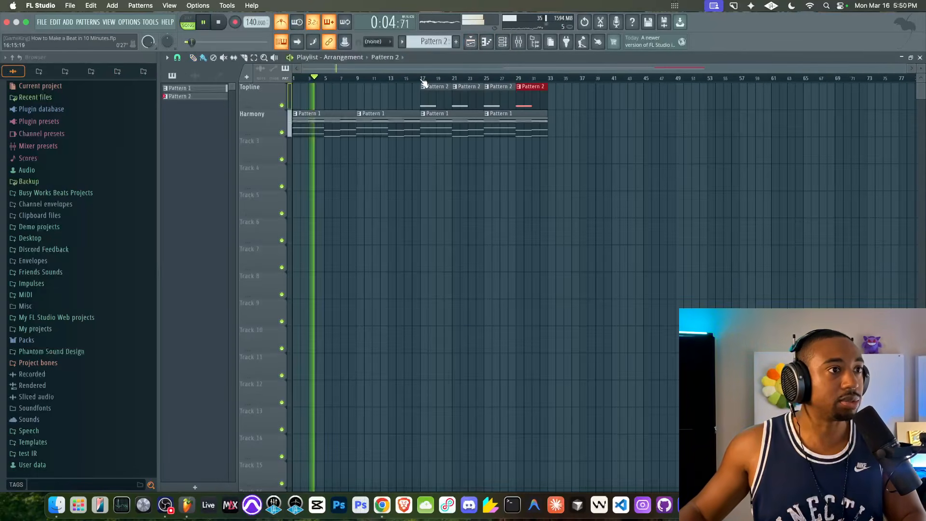
drag(423, 79, 540, 78)
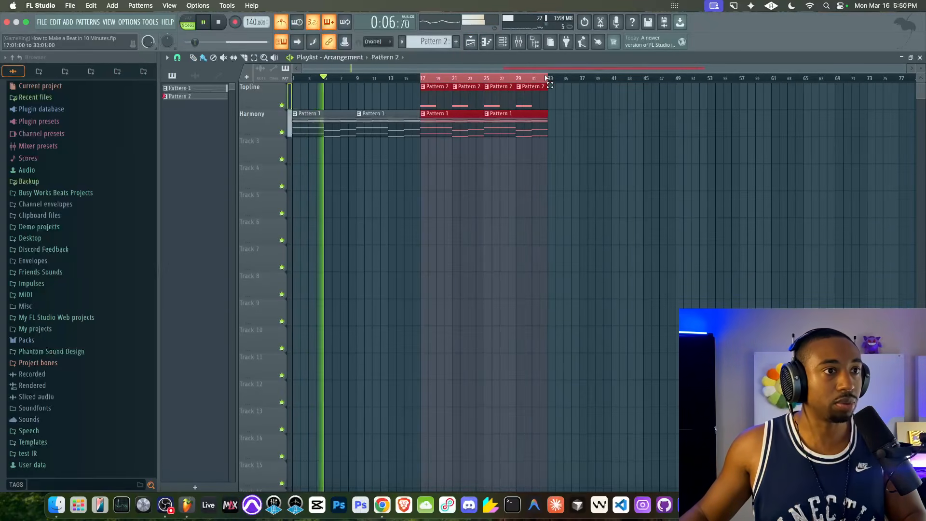
key(F6)
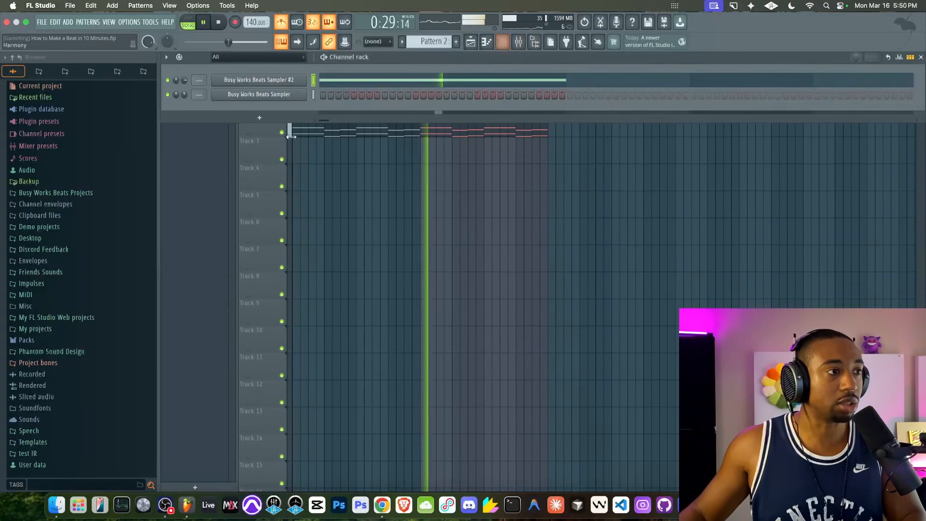
click(339, 78)
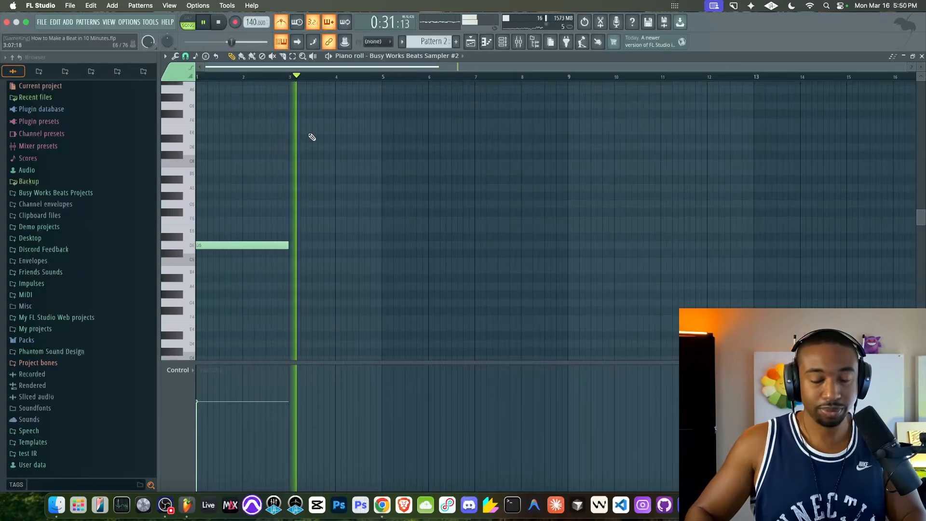
key(space)
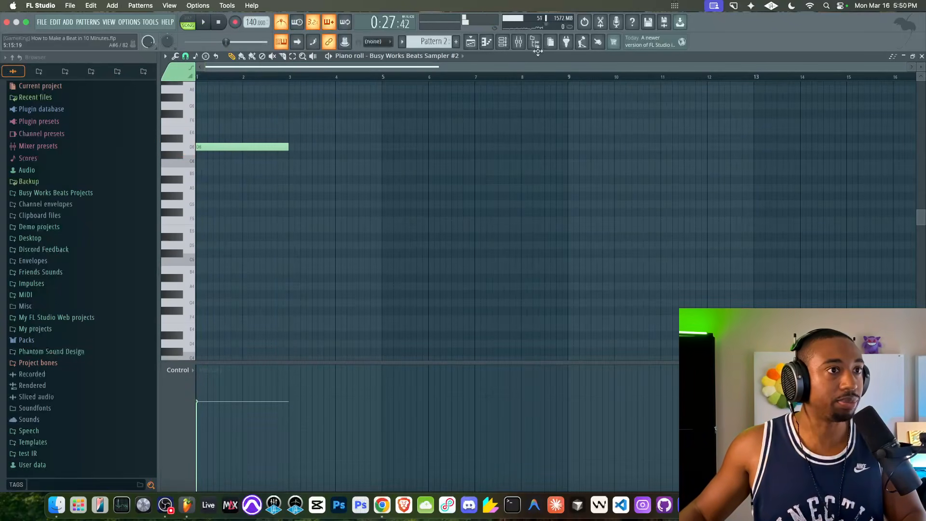
- Raise the opening celeste note to D7, increase its velocity and shorten it to one bar
click(505, 44)
click(190, 149)
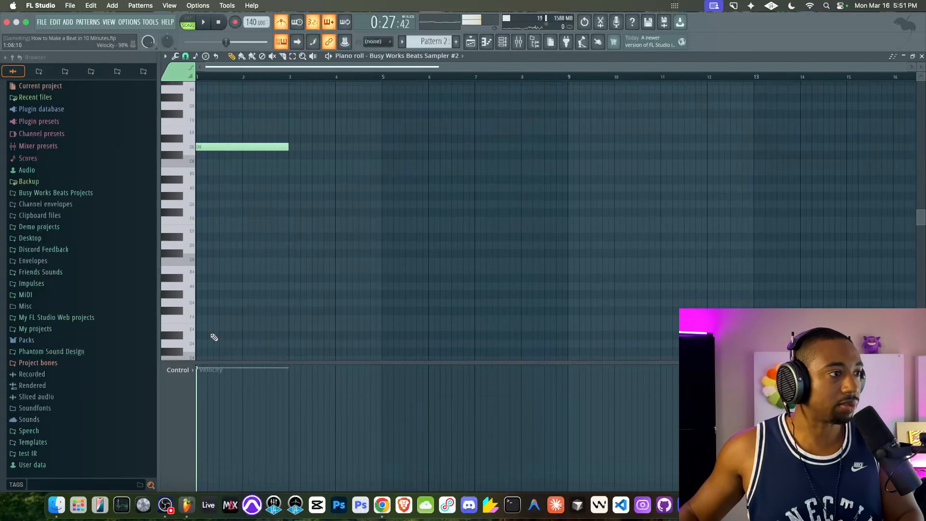
scroll(231, 137, up, 4)
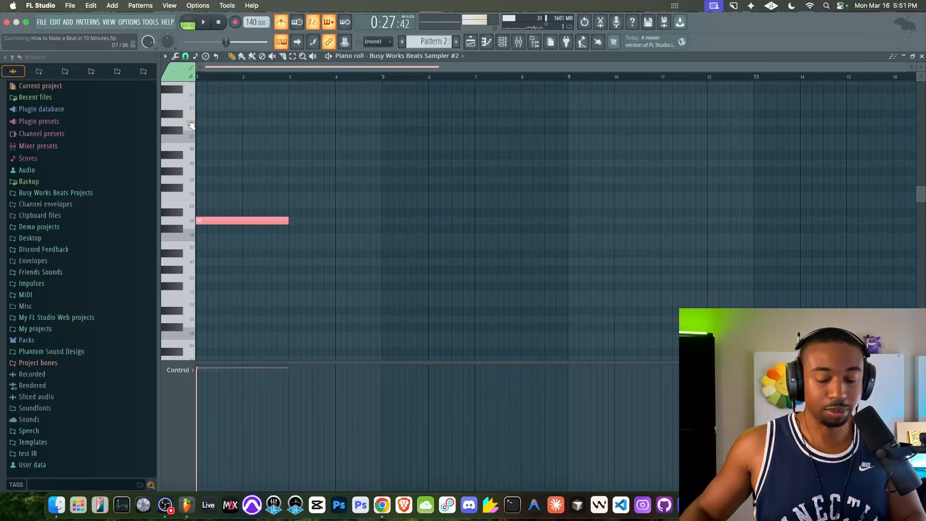
click(503, 47)
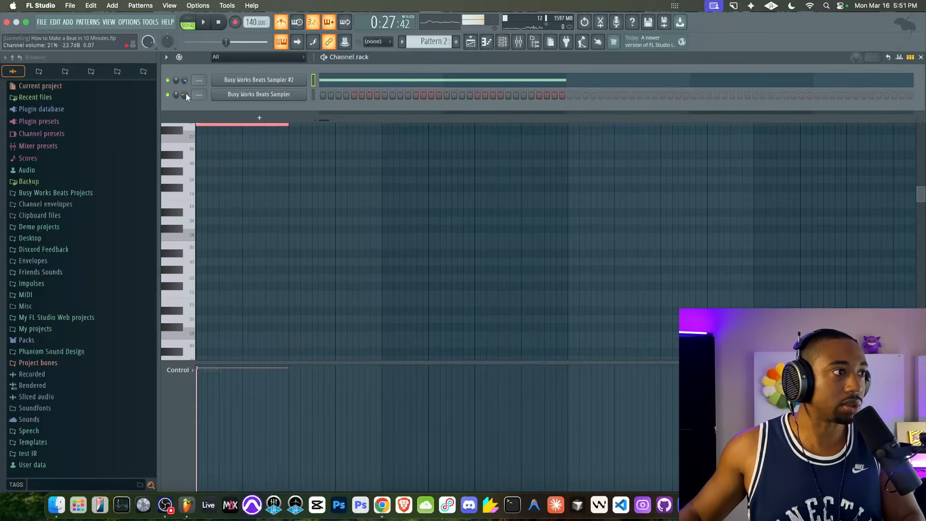
click(253, 124)
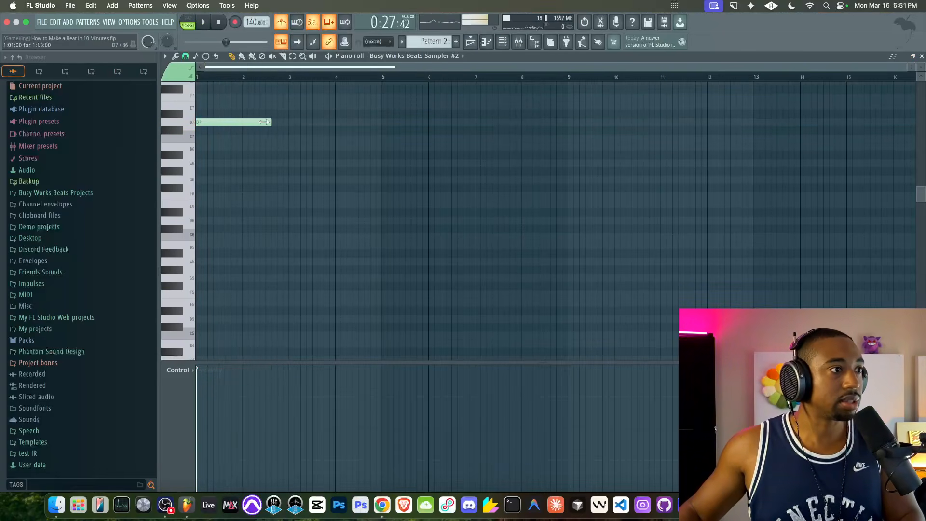
scroll(240, 122, up, 2)
key(space)
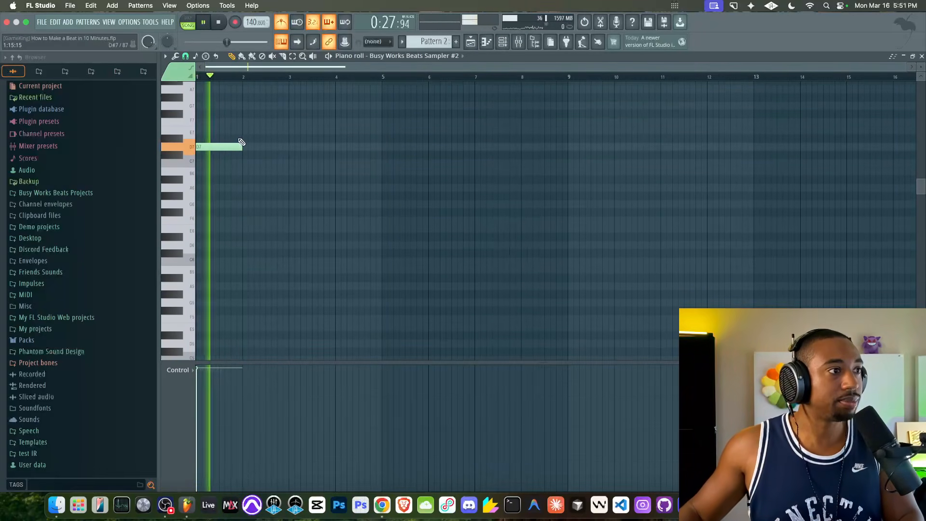
- Add one-bar E7 and F7 notes at beat 4 of bar 1 and at bar 2, and lower all notes one octave
click(238, 138)
drag(239, 139, 239, 130)
click(246, 122)
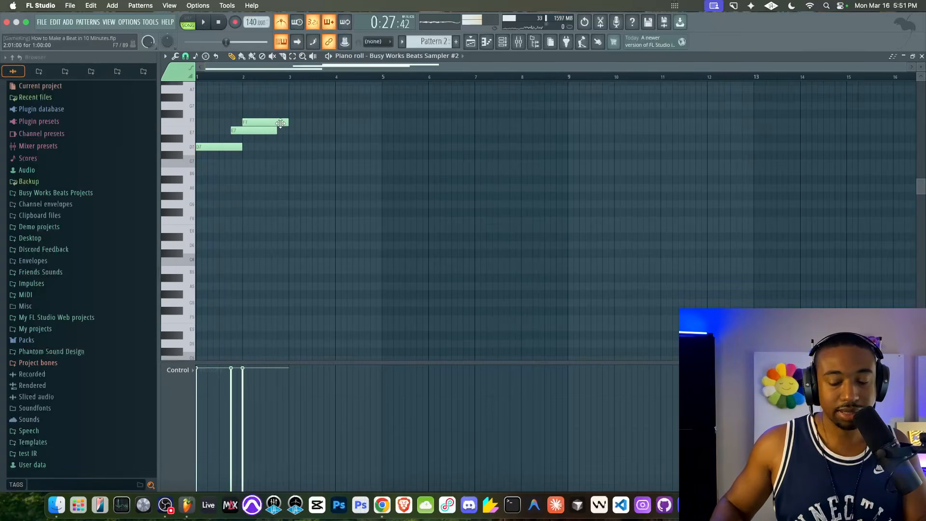
key(ctrl+Down)
key(space)
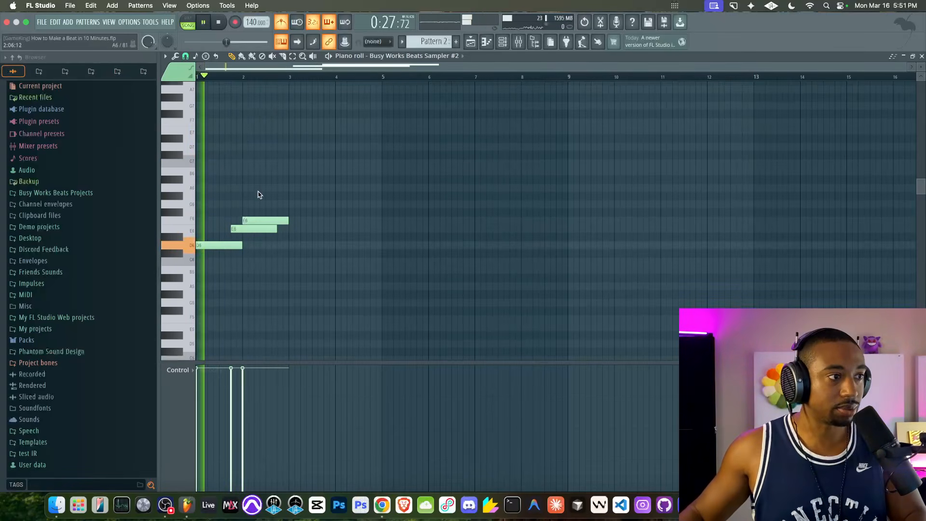
key(space)
- Extend the melody with one-bar E6, D6 and A5 notes on beats 2, 3 and 4 of bar 2
click(253, 237)
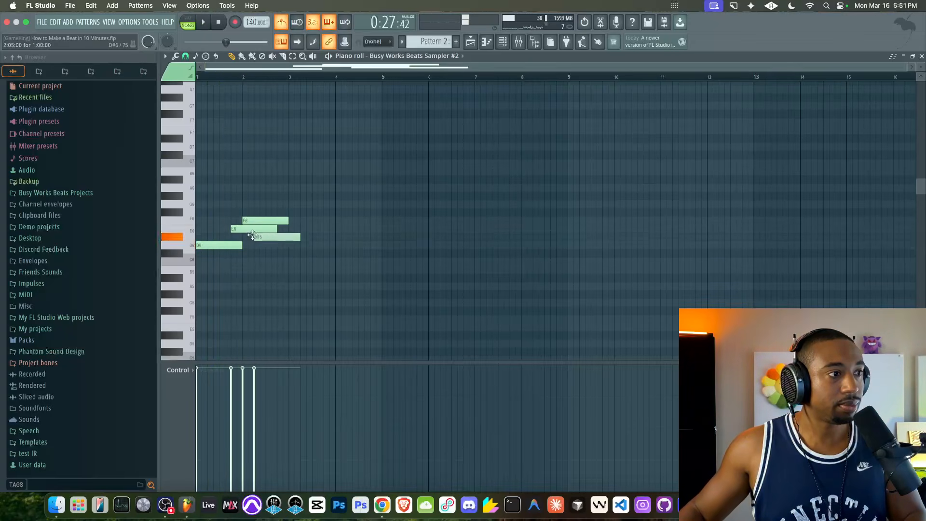
key(space)
drag(279, 261, 268, 222)
key(space)
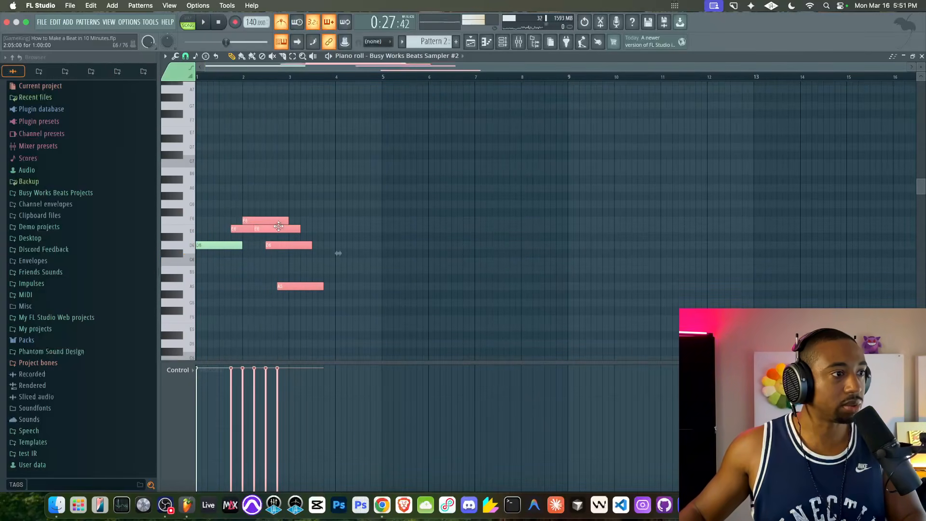
- Duplicate the whole celeste phrase so the copy starts at bar 3, and play it back
right_click(286, 201)
drag(294, 190, 215, 257)
key(ctrl+b)
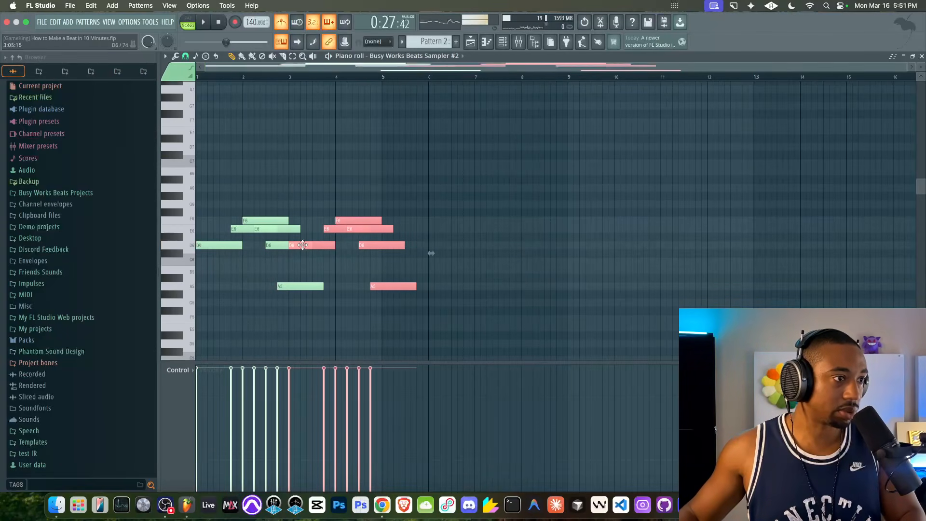
key(space)
right_click(309, 278)
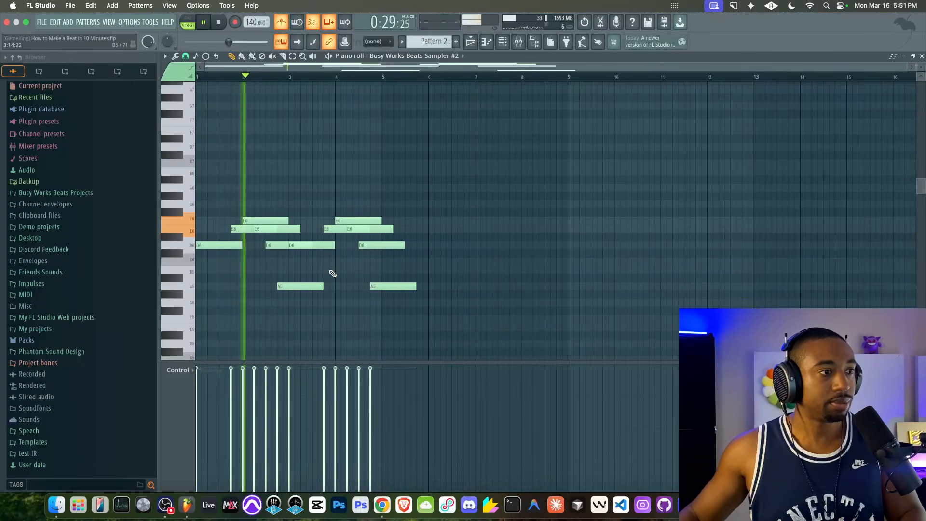
key(space)
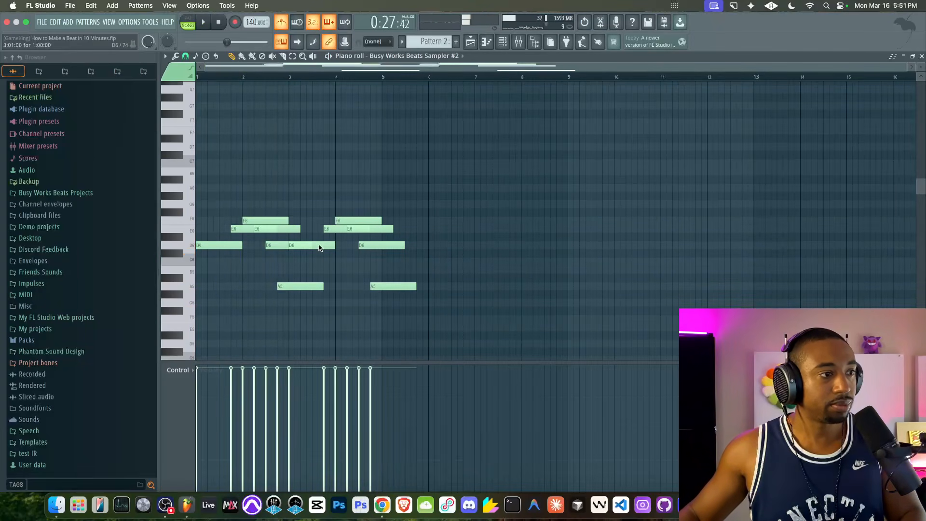
- Delete the duplicated notes except the one at bar 3, and move that note down to A#5
drag(349, 207, 405, 310)
drag(346, 200, 419, 295)
key(Delete)
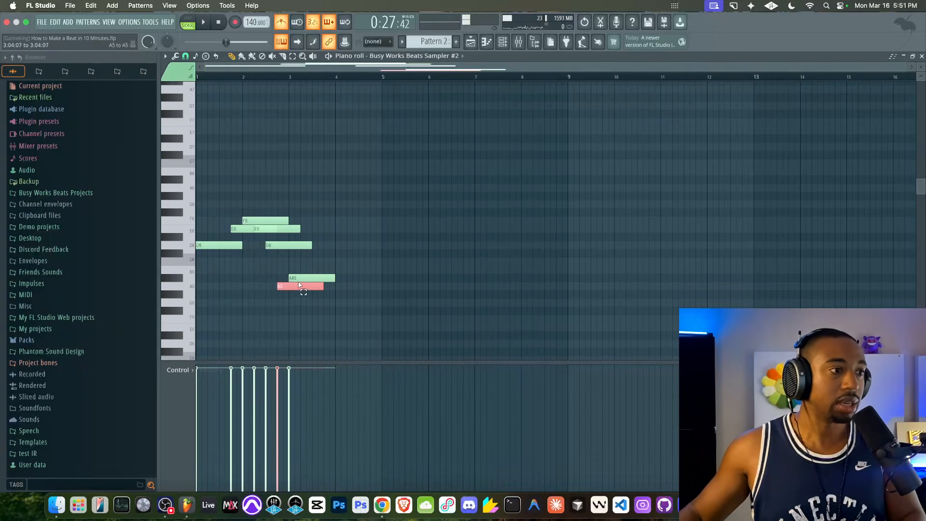
- Play the phrase and add a one-bar E5 note at bar 4
drag(361, 311, 226, 167)
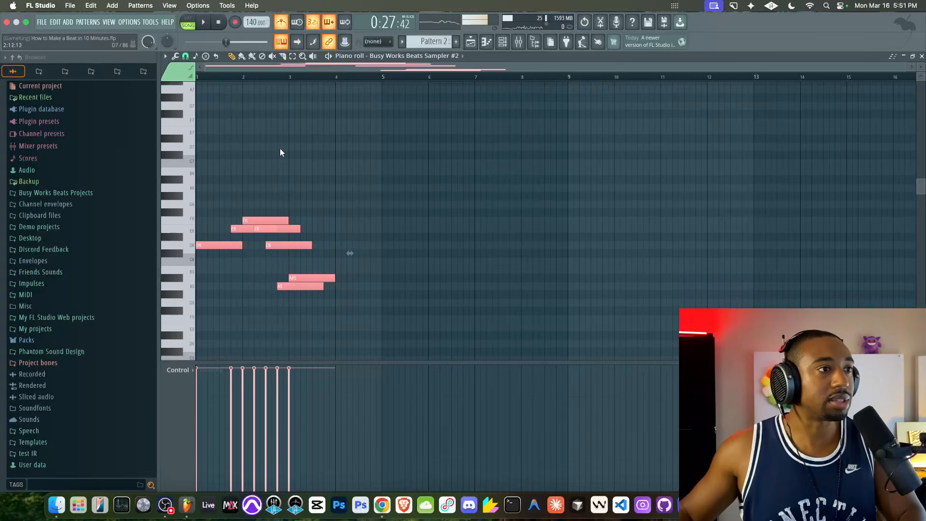
click(291, 153)
key(space)
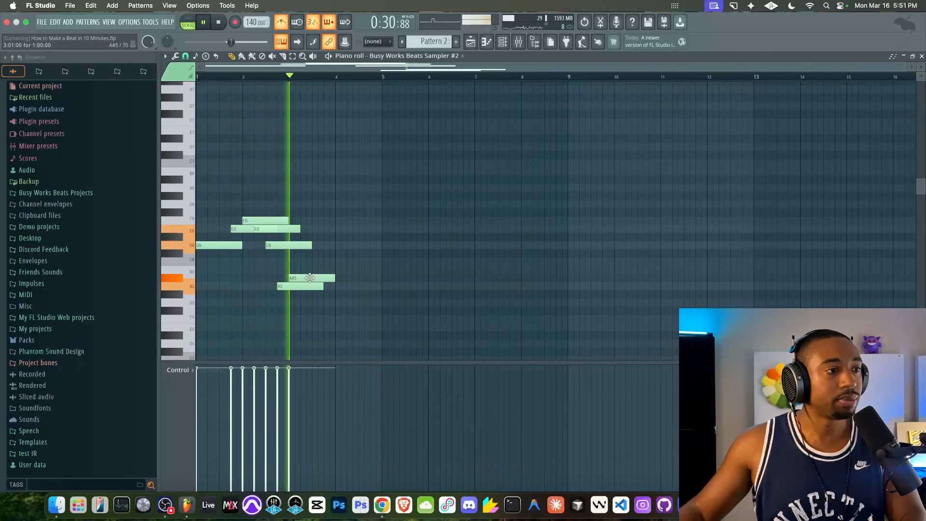
click(348, 343)
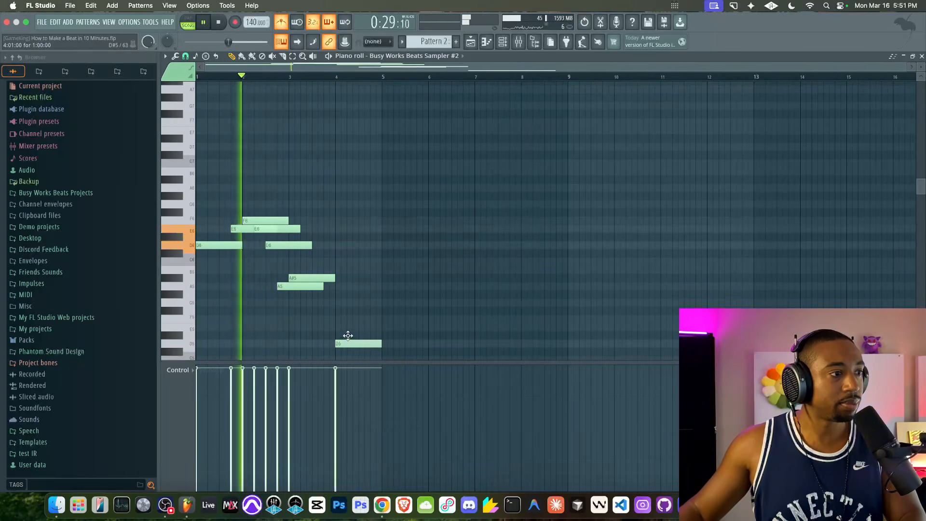
drag(348, 343, 348, 326)
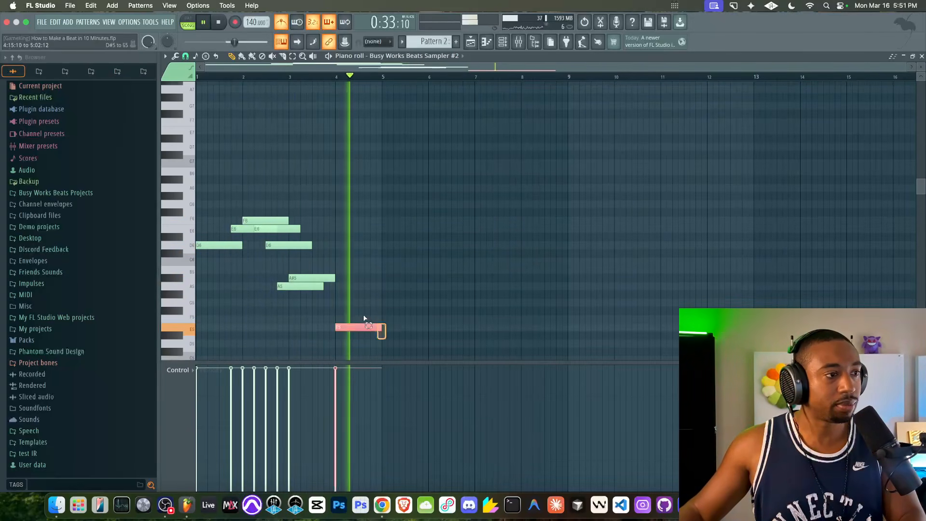
- Copy the complete four-bar melody to bar 5 and audition the result
drag(385, 334, 228, 201)
key(space)
drag(208, 245, 395, 245)
key(space)
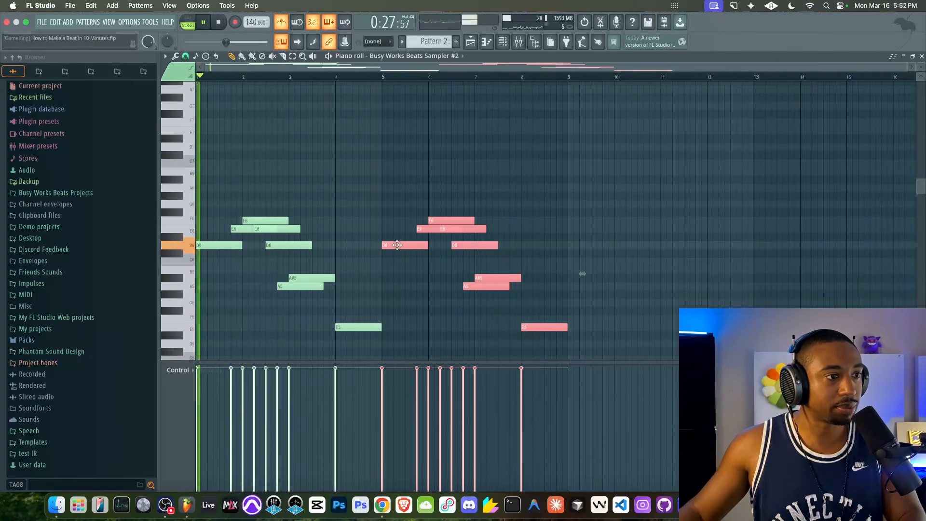
super+click(425, 208)
key(space)
- Set the celeste sampler's delay mix to 0.54 and reverb mix to 0.68, and return to the playlist
click(502, 45)
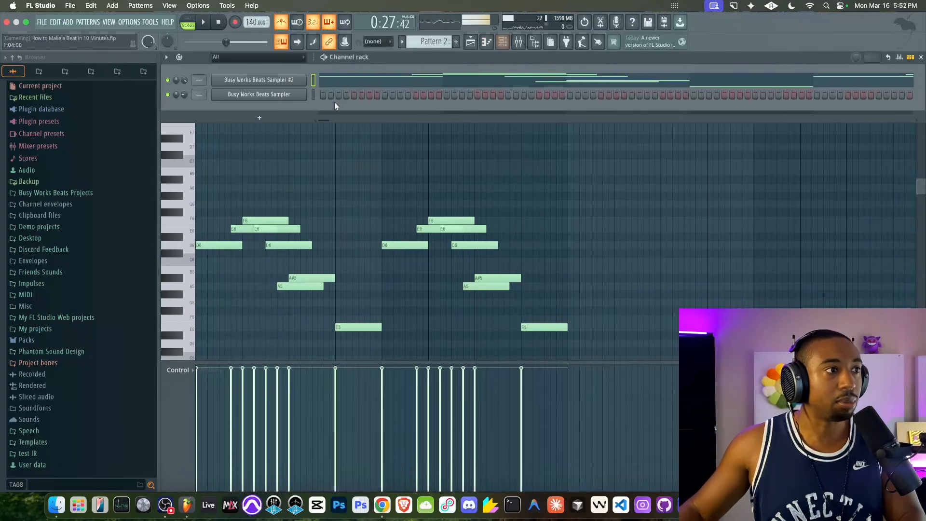
click(273, 79)
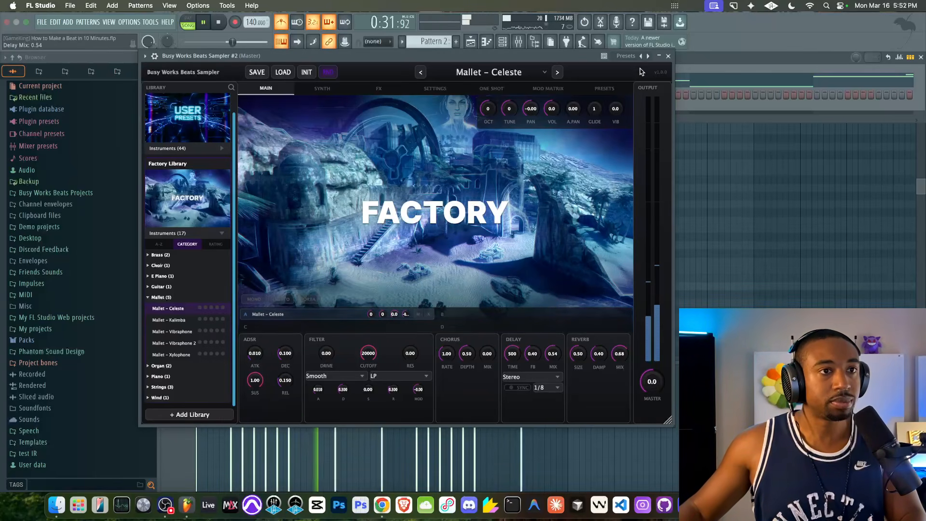
click(670, 57)
click(487, 41)
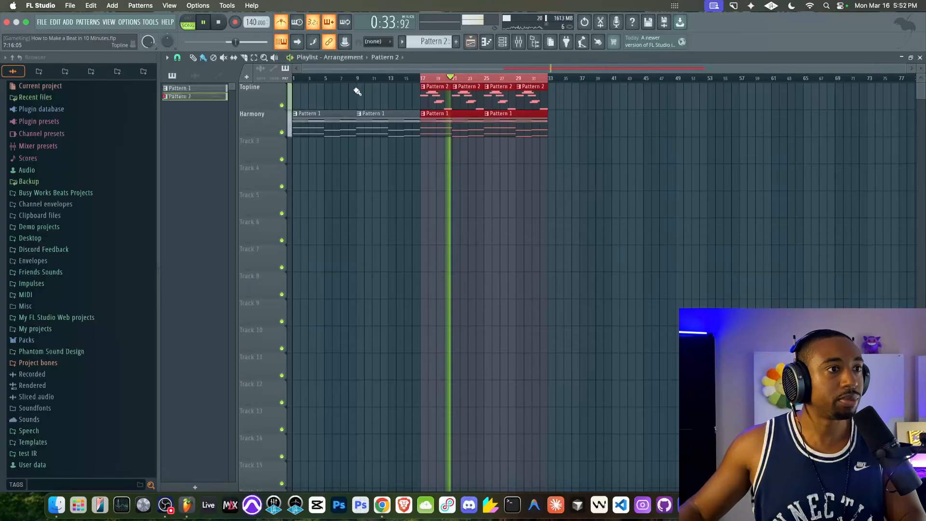
- Check the Big Brarss sampler's synth and main pages, close it and switch off the metronome
click(503, 42)
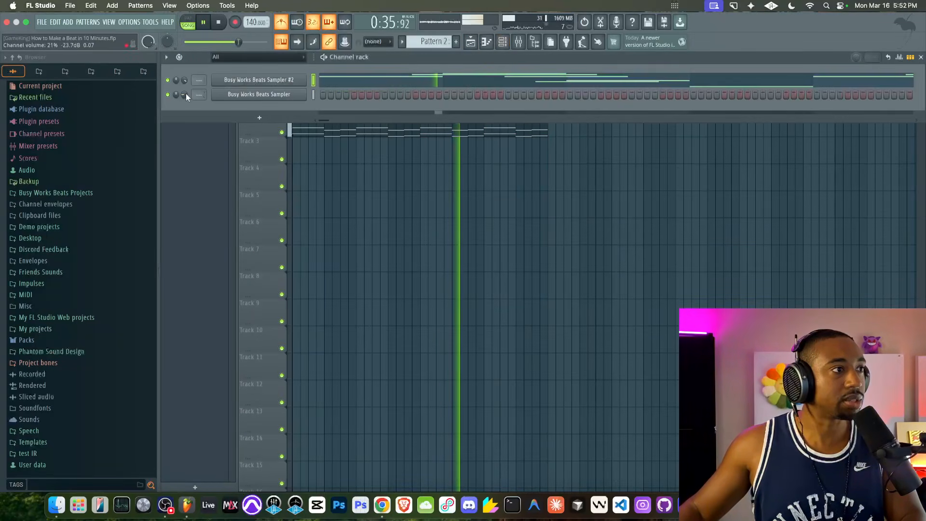
click(231, 95)
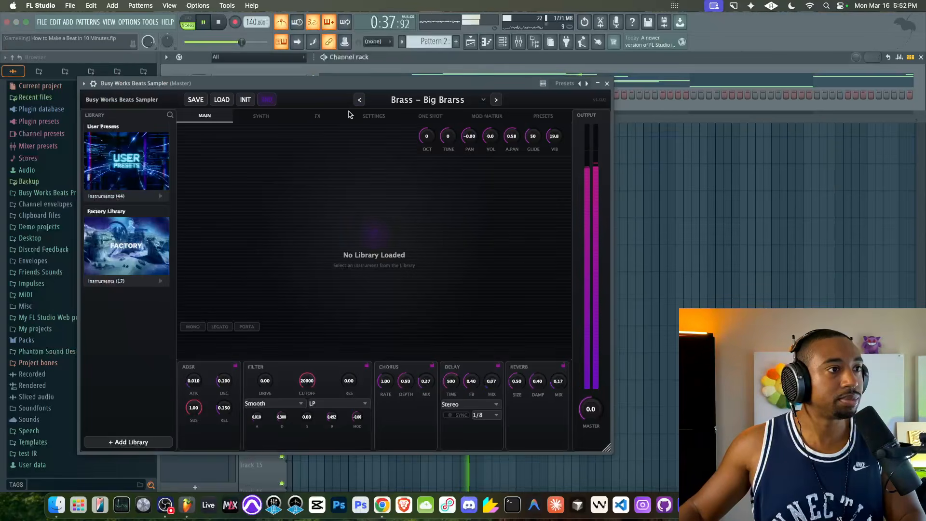
click(263, 116)
click(230, 117)
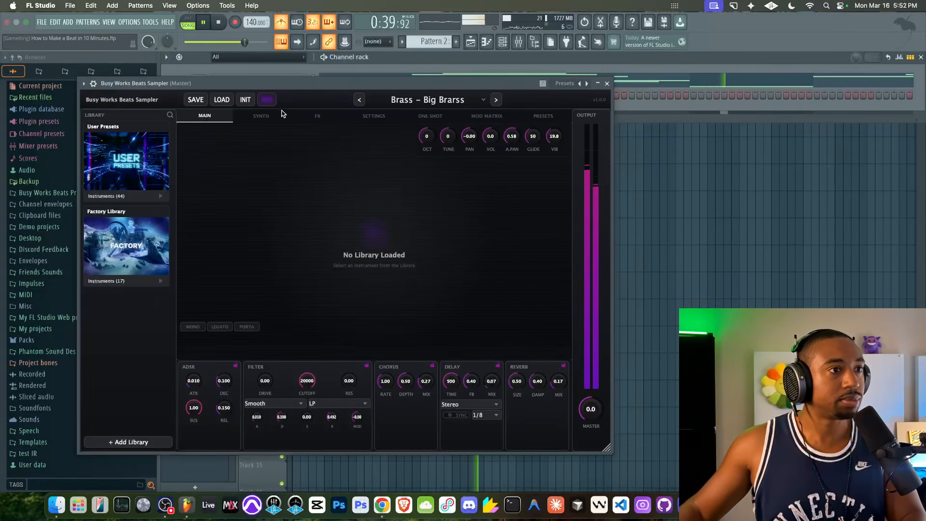
click(608, 84)
click(368, 174)
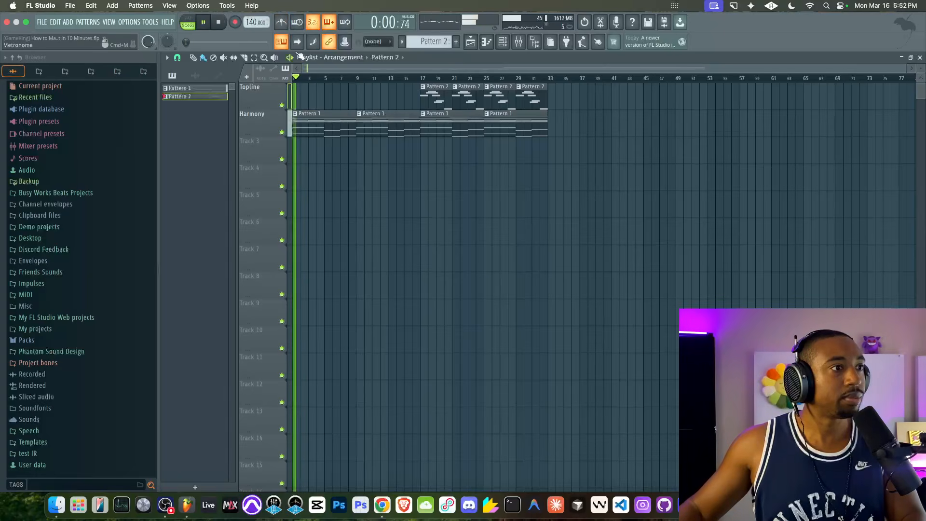
- Review the Pattern 1 harmony notes in the piano roll during playback and return to the playlist
key(space)
double_click(323, 128)
scroll(362, 134, down, 6)
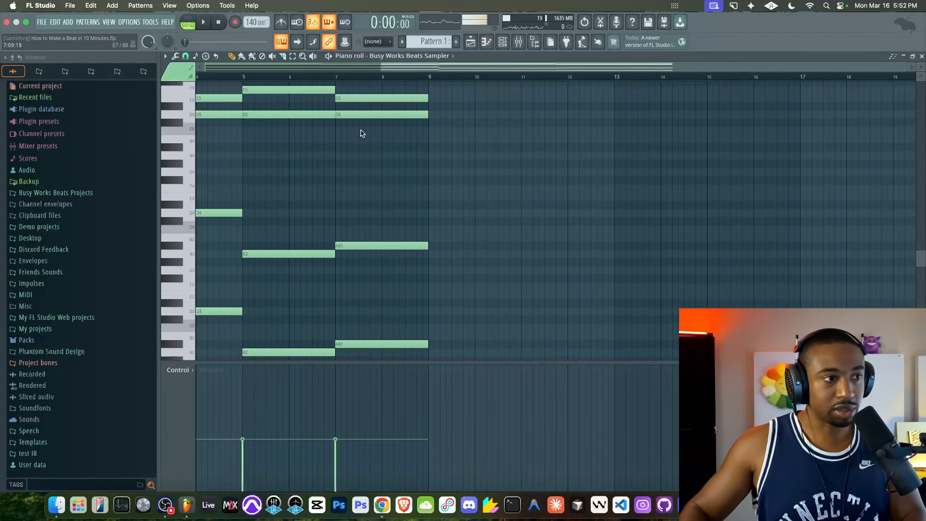
key(space)
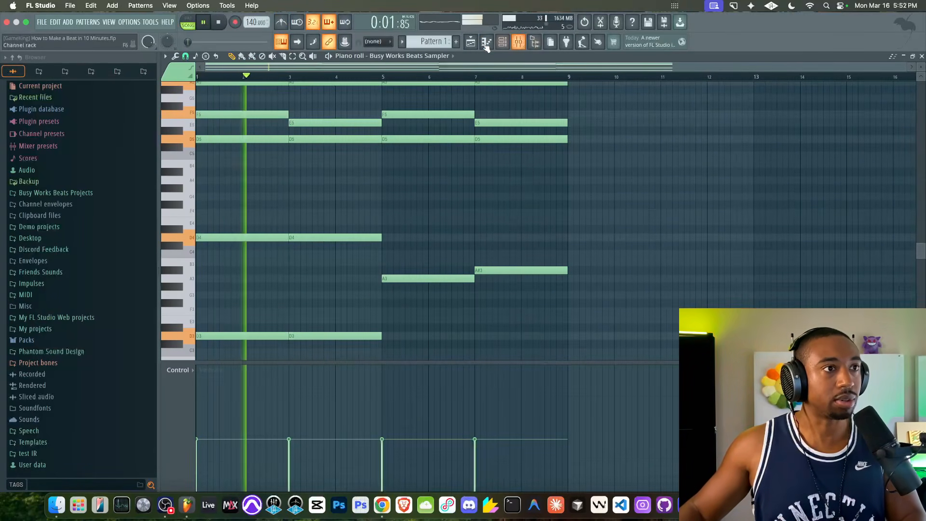
click(529, 41)
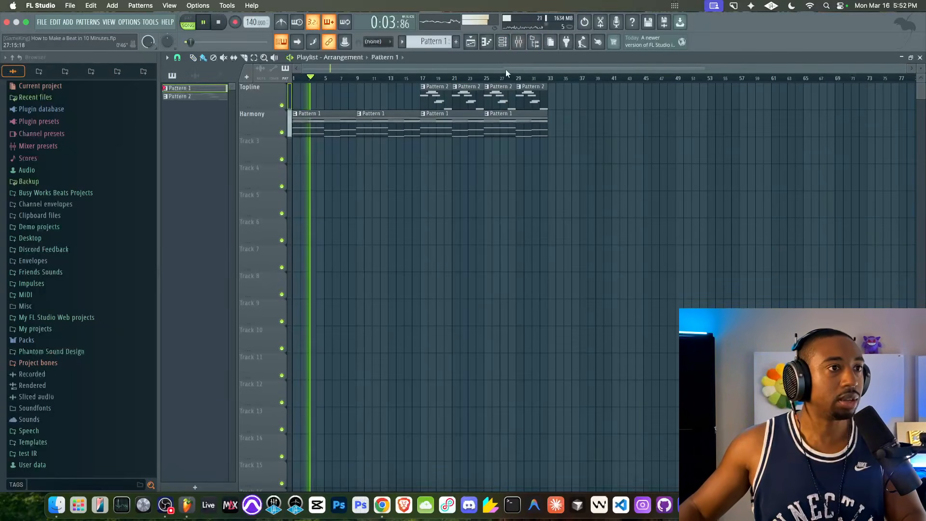
- Switch to the empty Pattern 3 and add another Busy Works Beats Sampler channel
click(502, 42)
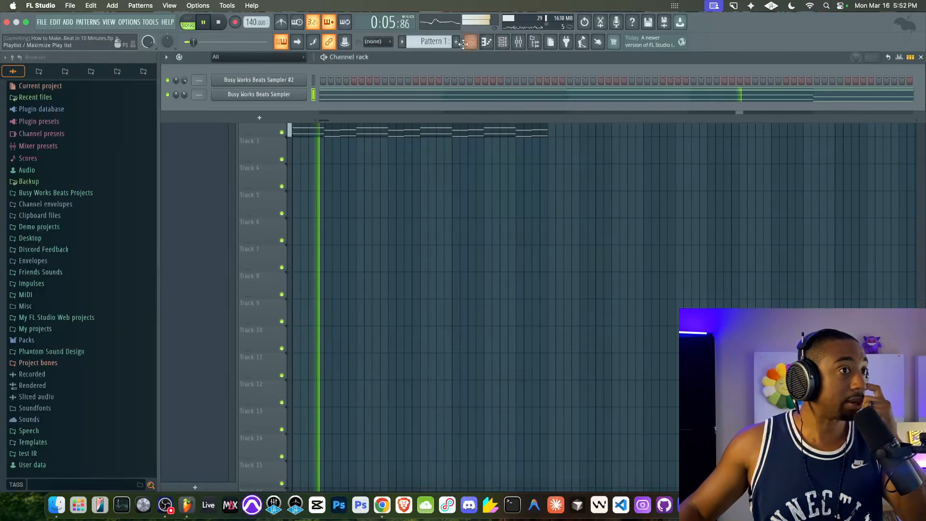
scroll(446, 41, up, 2)
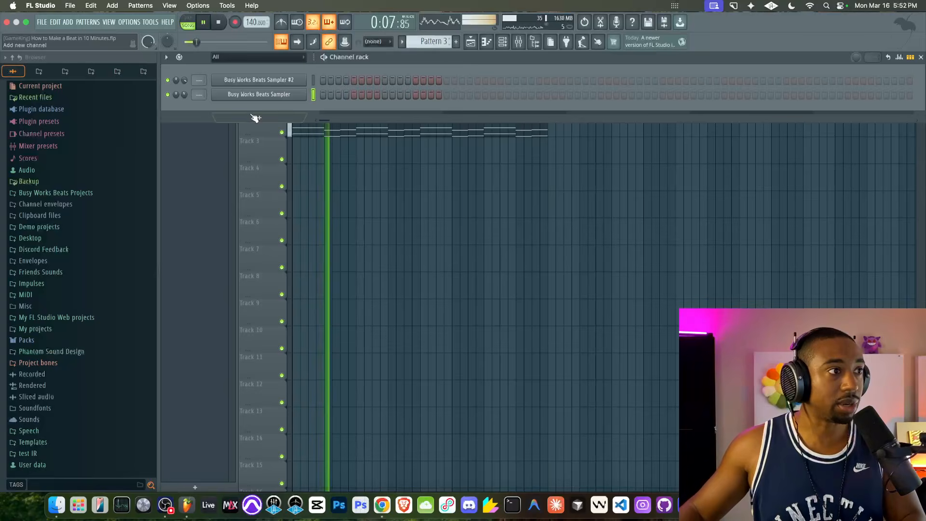
click(259, 117)
click(284, 416)
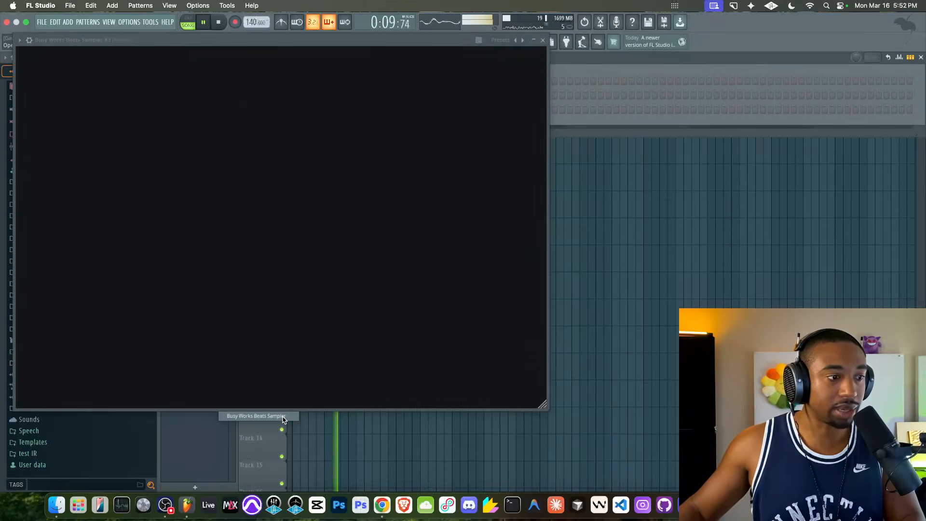
- Load the Swirly Saw II preset from the user presets into the new sampler and return to the playlist
click(54, 238)
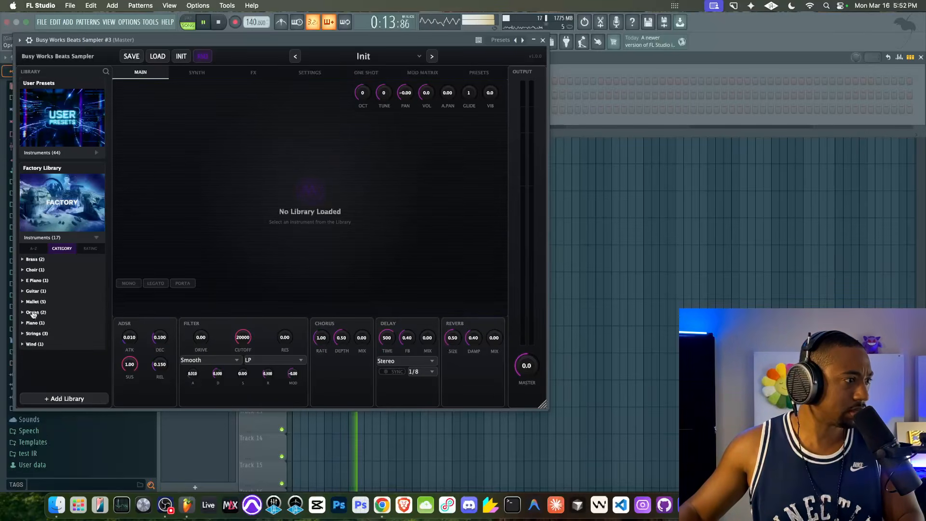
click(59, 153)
click(23, 175)
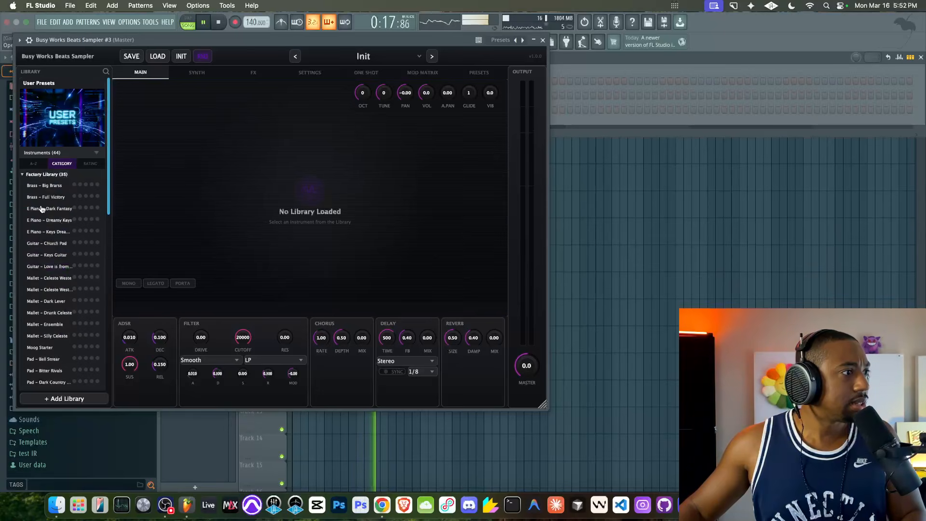
scroll(41, 209, down, 10)
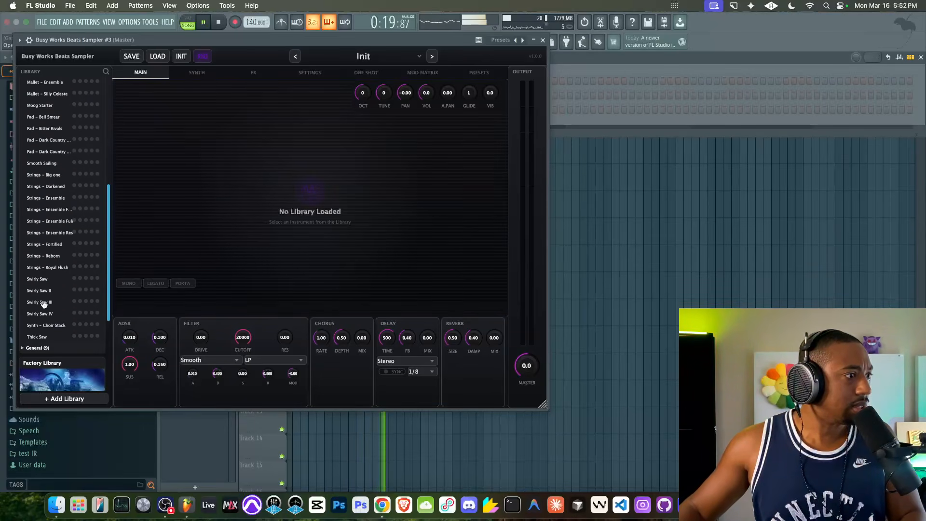
click(44, 291)
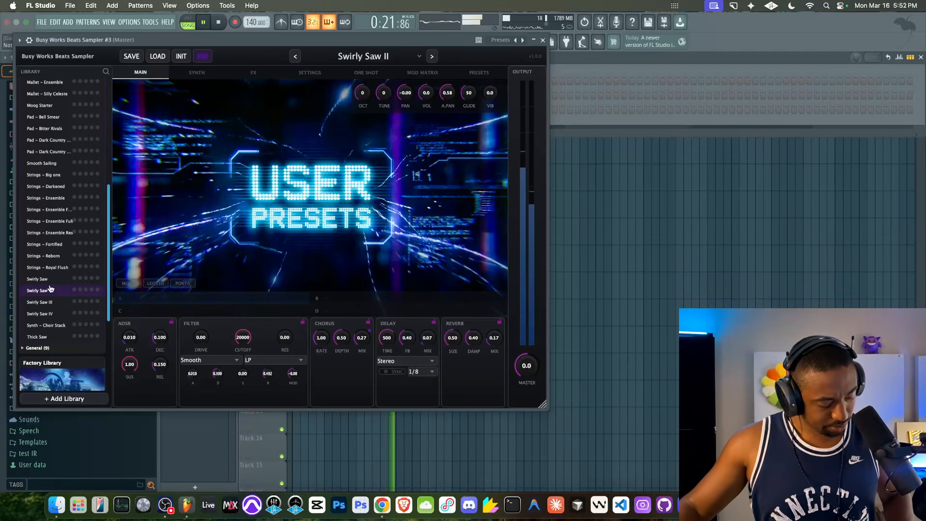
click(545, 41)
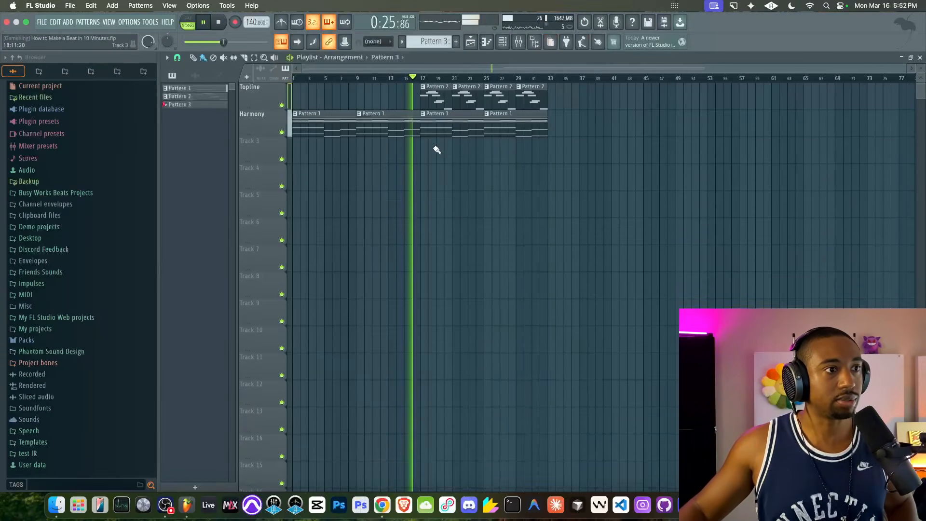
- Place Pattern 3 on Track 3 at bar 17 and repeat it three times up to bar 33
click(437, 151)
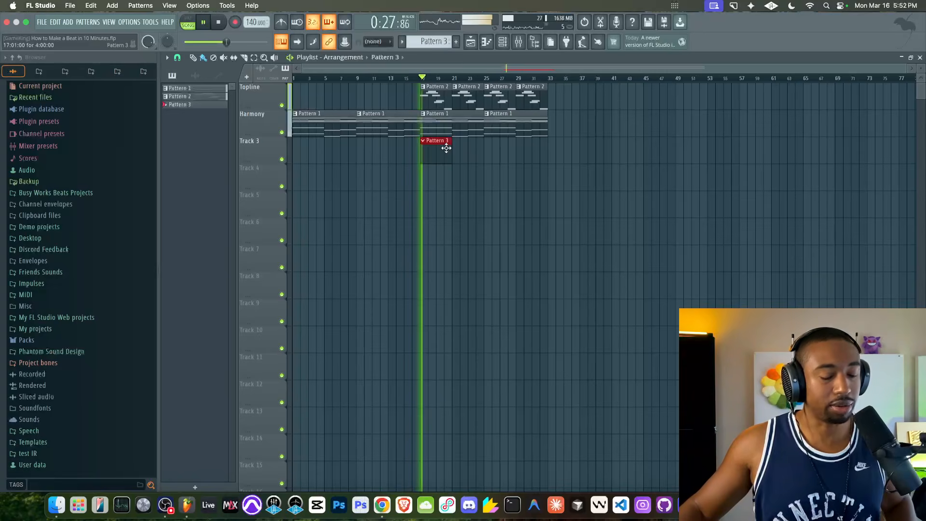
key(ctrl+b)
key(ctrl+b)
key(ctrl+b)
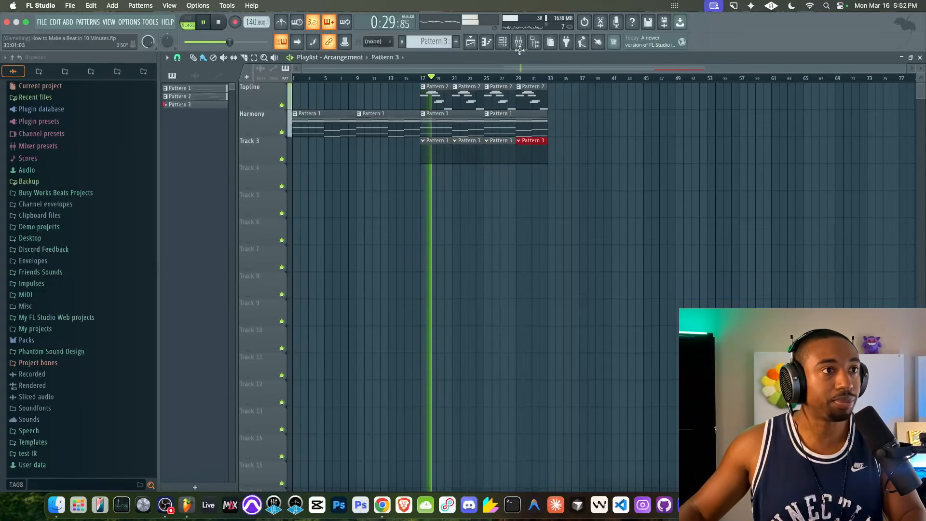
- Enter two consecutive two-bar D2 notes from bar 1 in Pattern 3 for Busy Works Beats Sampler #3 and return to the playlist
key(F6)
right_click(307, 107)
click(310, 109)
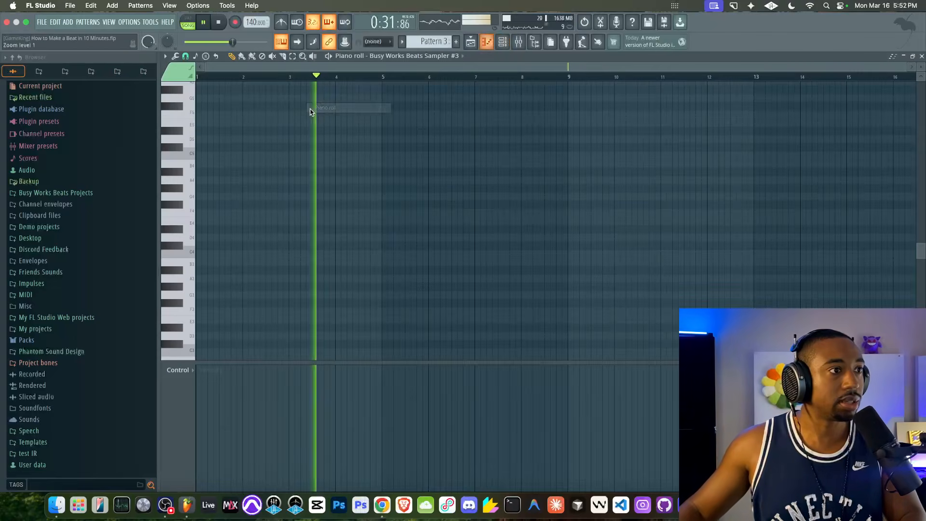
key(space)
scroll(195, 241, down, 5)
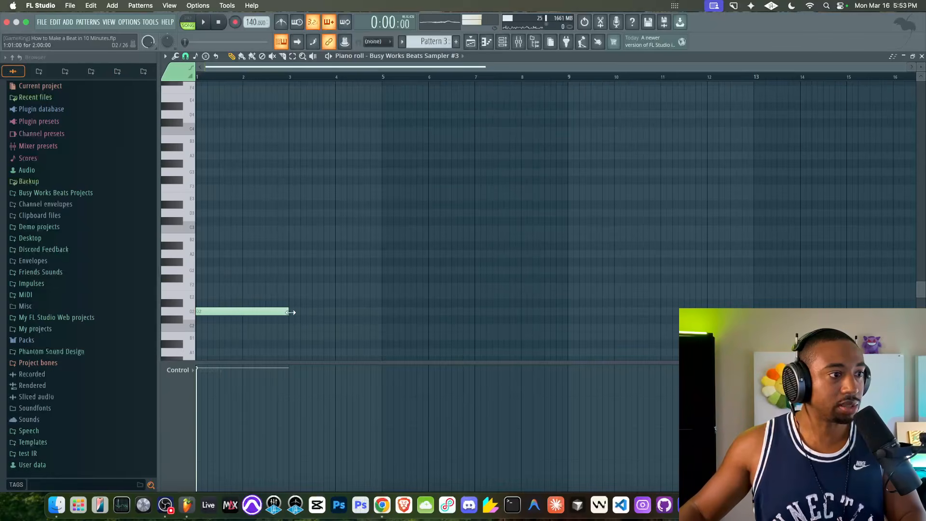
drag(288, 312, 376, 312)
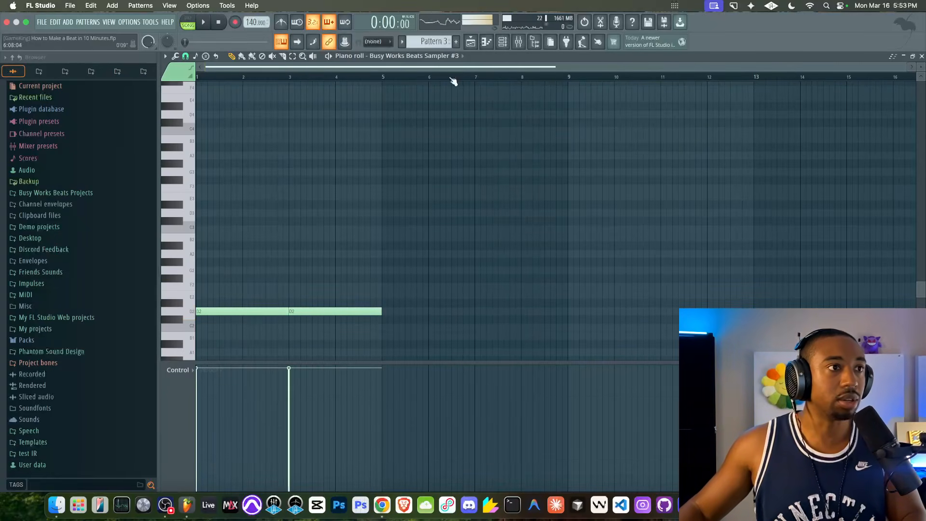
click(502, 43)
click(471, 42)
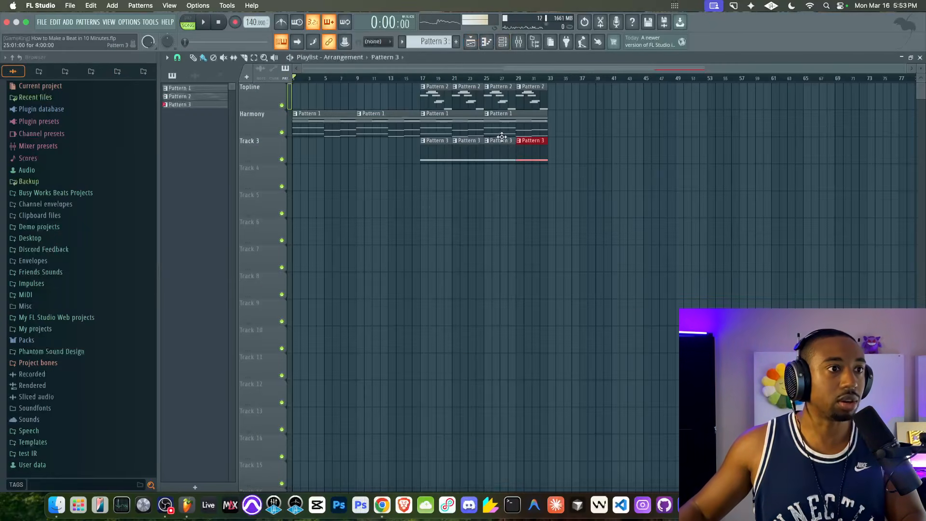
- Check the Pattern 1 harmony notes in the piano roll and return to the playlist
double_click(499, 138)
drag(234, 206, 541, 264)
click(504, 289)
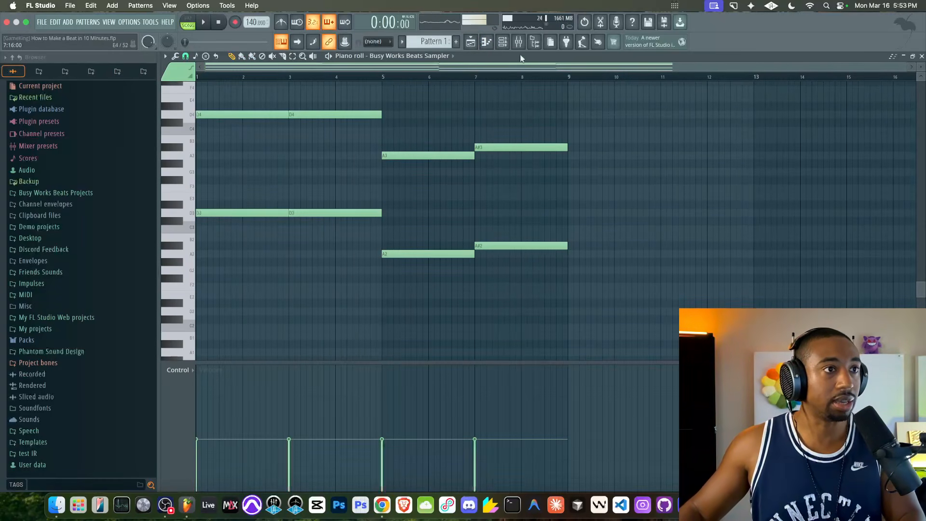
click(471, 43)
- Replace the Track 3 clips with two eight-bar Pattern 3 clips from bar 17 and play bars 17 to 33 as a loop
double_click(460, 147)
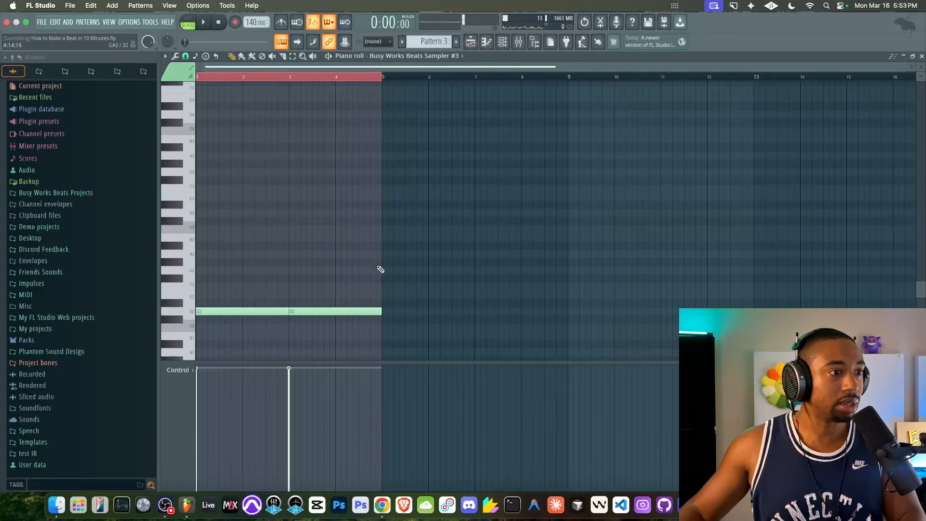
click(471, 44)
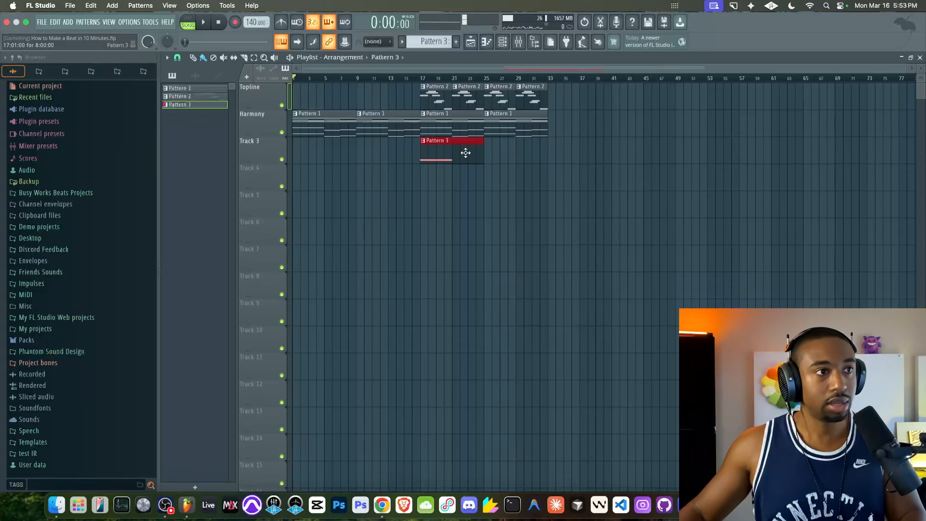
key(super+b)
drag(421, 79, 548, 77)
key(space)
- Add a two-bar A2 note at bar 5 and a two-bar A#2 note at bar 7 to Pattern 3, and return to the playlist
double_click(443, 147)
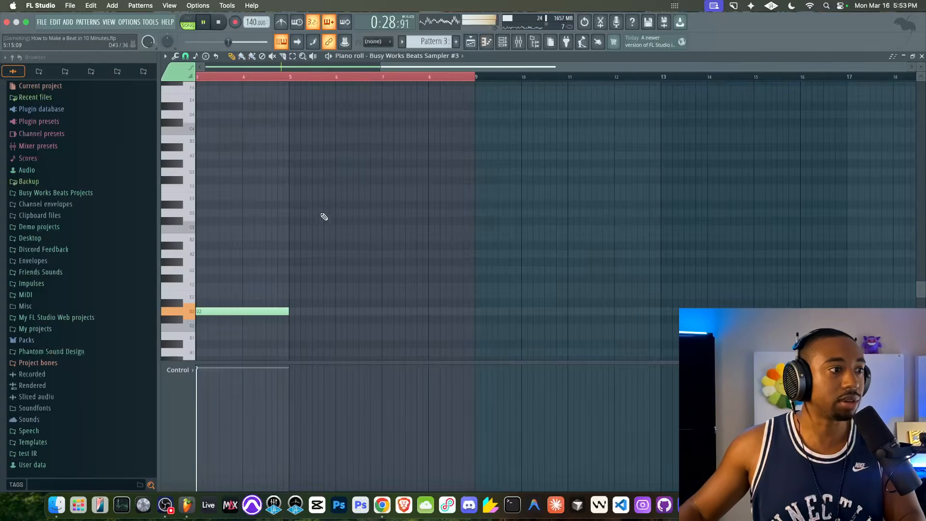
scroll(389, 259, down, 5)
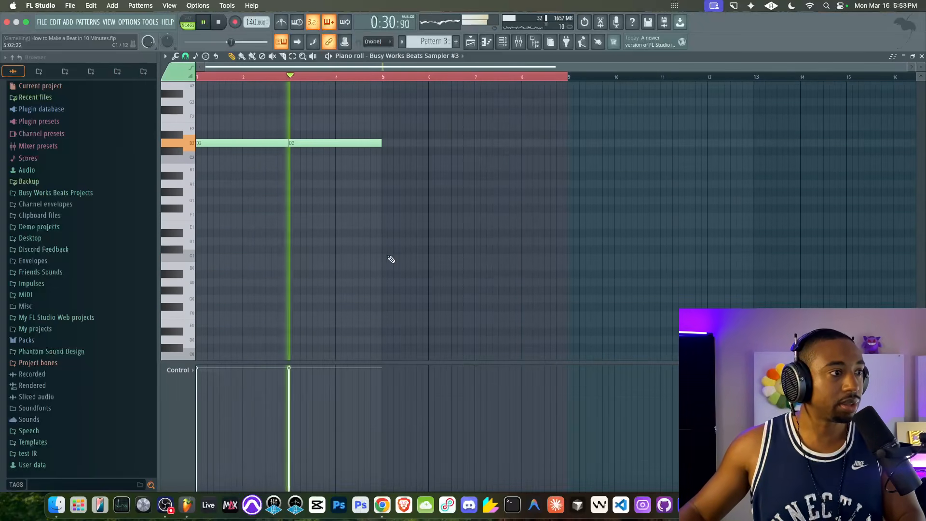
scroll(389, 258, up, 2)
click(382, 134)
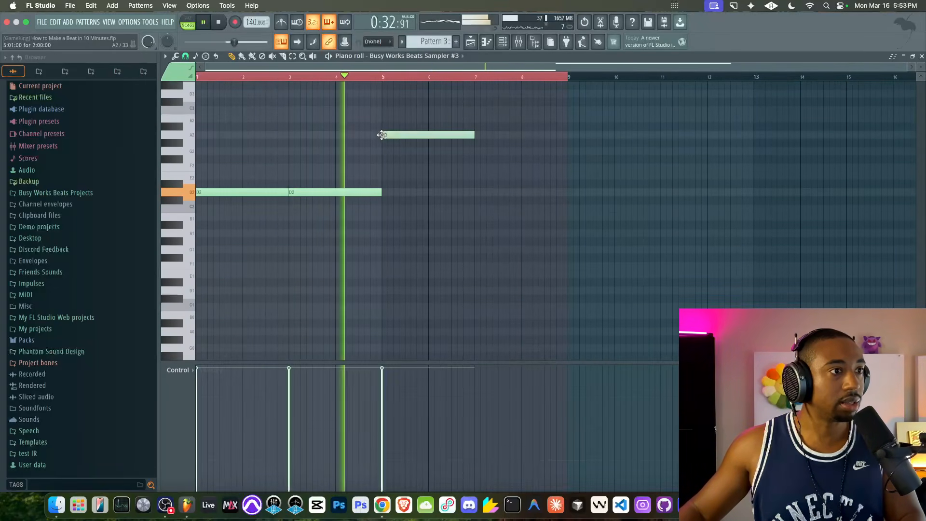
click(476, 127)
click(475, 44)
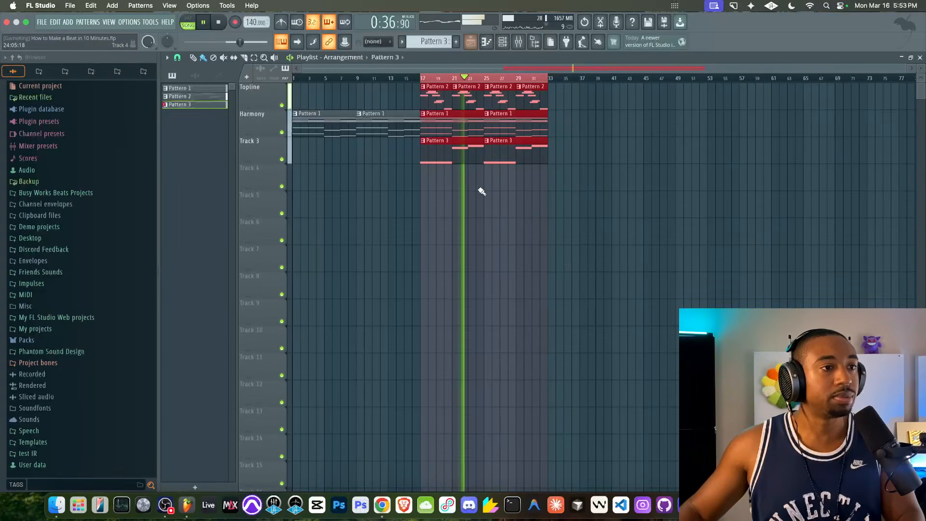
- Start Pattern 4 and add the $umeenk - Metro HH (Hats) sample from the 1 - Go - To Drums folder as a new channel
click(500, 46)
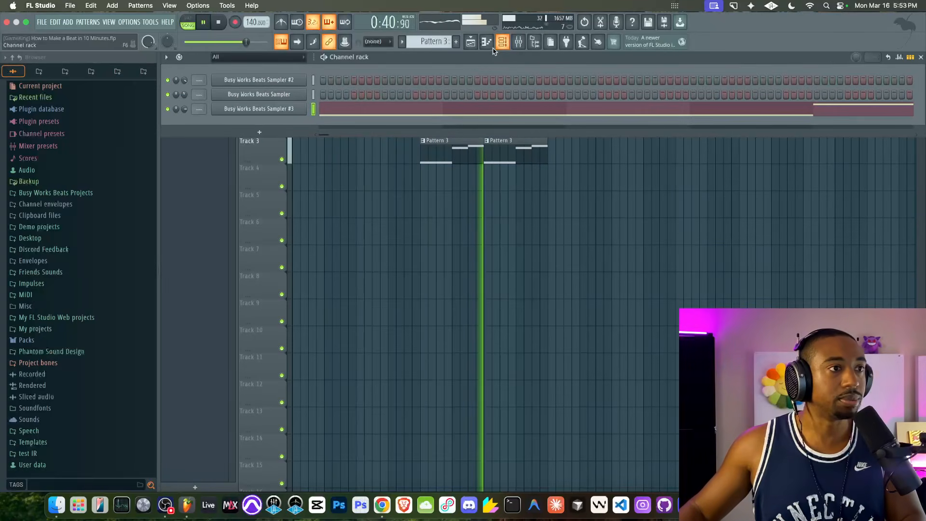
click(456, 41)
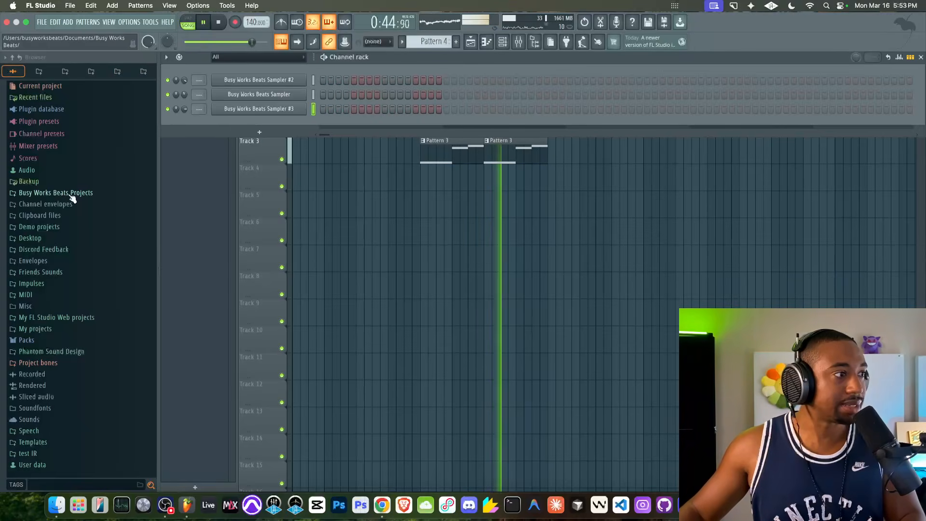
click(60, 273)
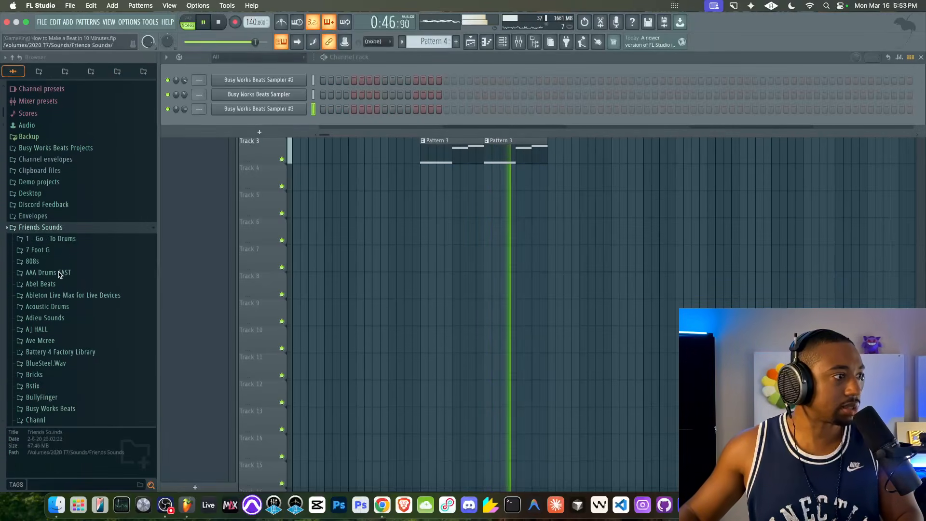
click(67, 239)
right_click(76, 309)
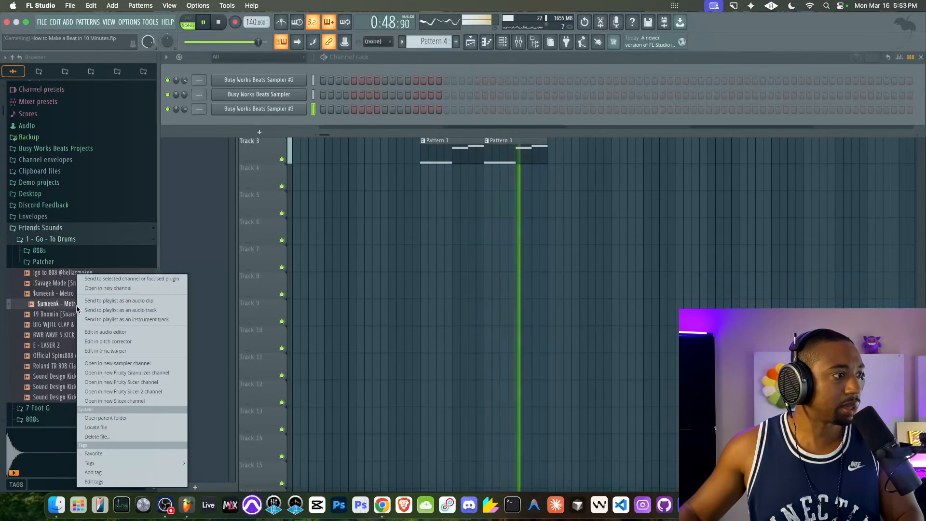
click(92, 288)
- Add the 19 Boomin [Snare] sample as a new channel
click(81, 315)
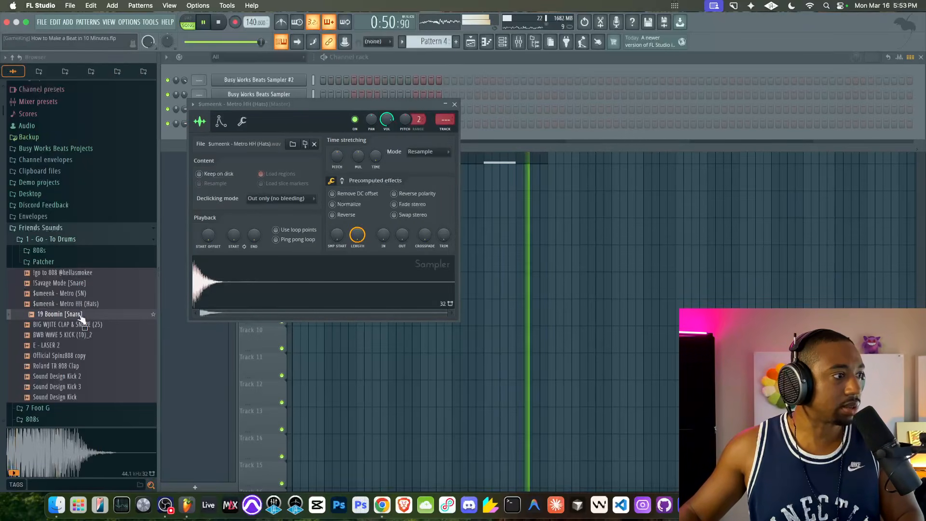
right_click(80, 314)
click(92, 288)
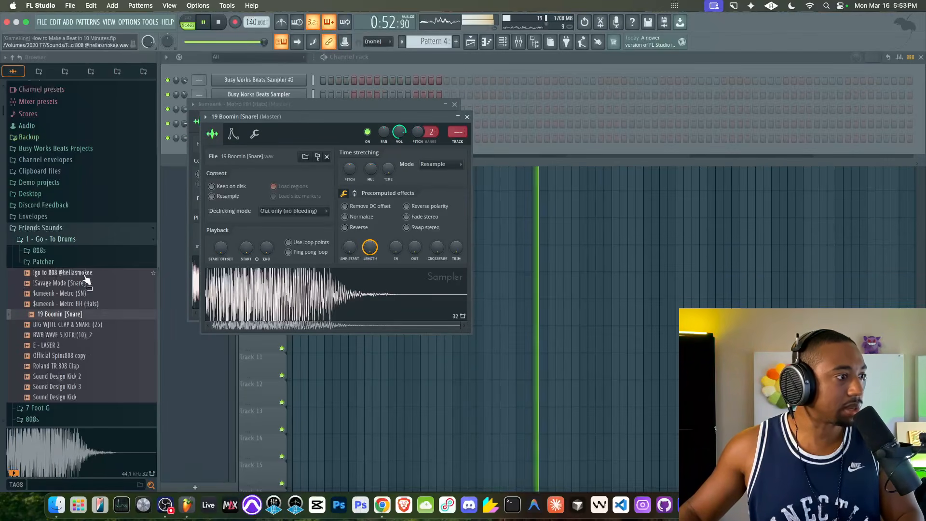
- Audition the Official Spinz808 copy and BWB WAVE 5 KICK (10)_2 samples
click(80, 355)
right_click(81, 356)
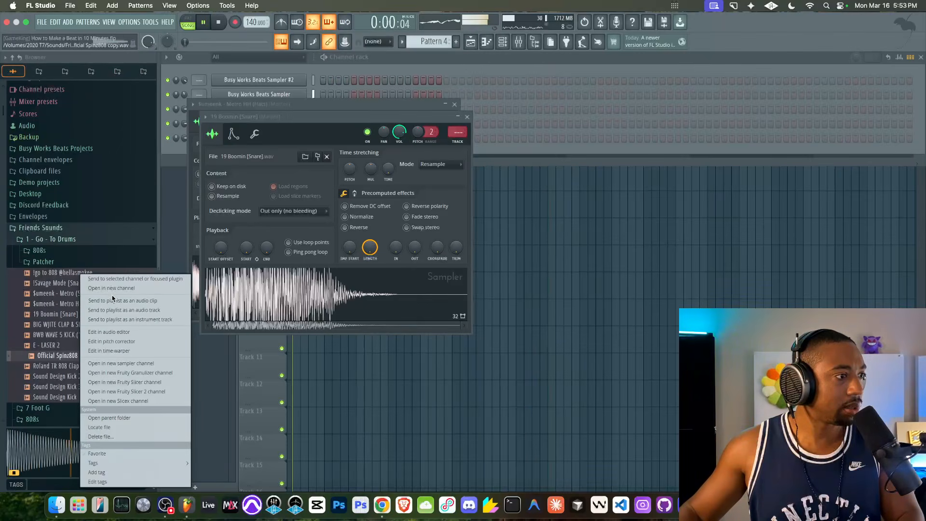
click(51, 343)
click(53, 334)
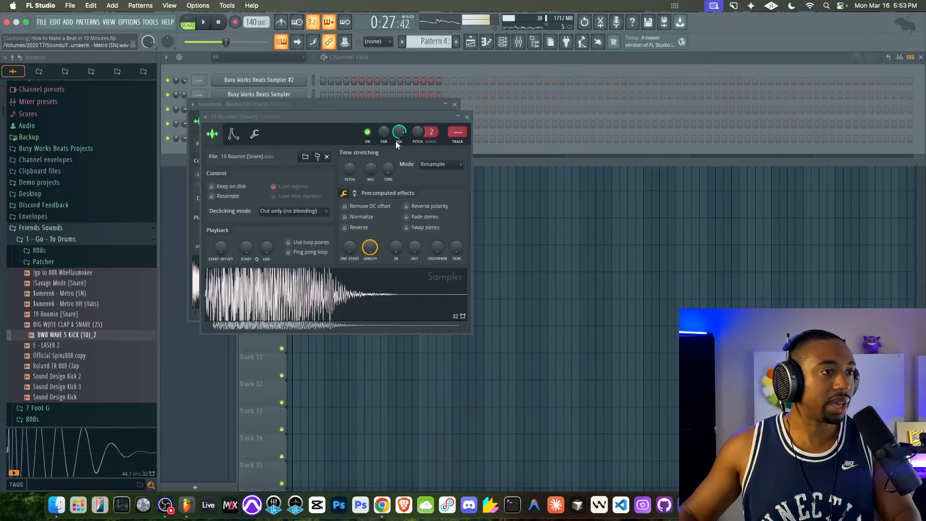
- Close the snare and hi-hat channel windows and route all five channels to mixer tracks 1 to 5
click(467, 117)
click(454, 104)
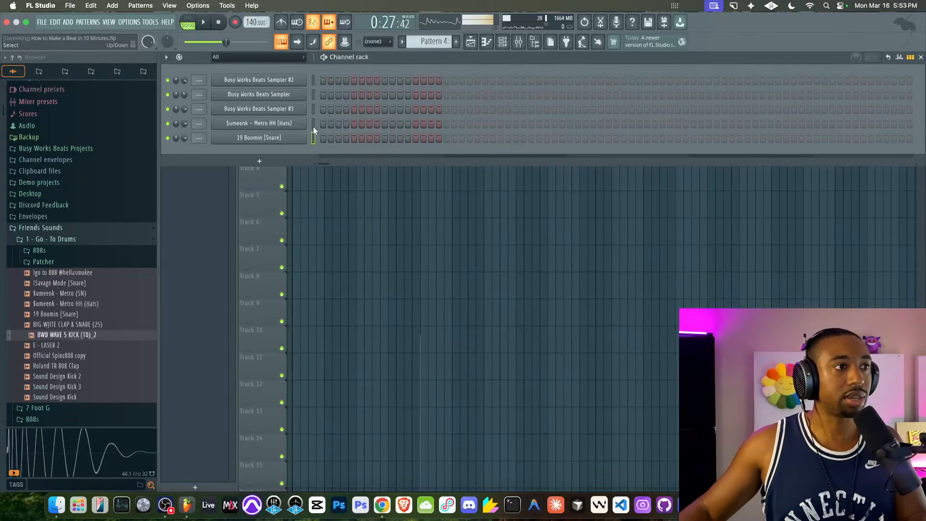
key(ctrl+l)
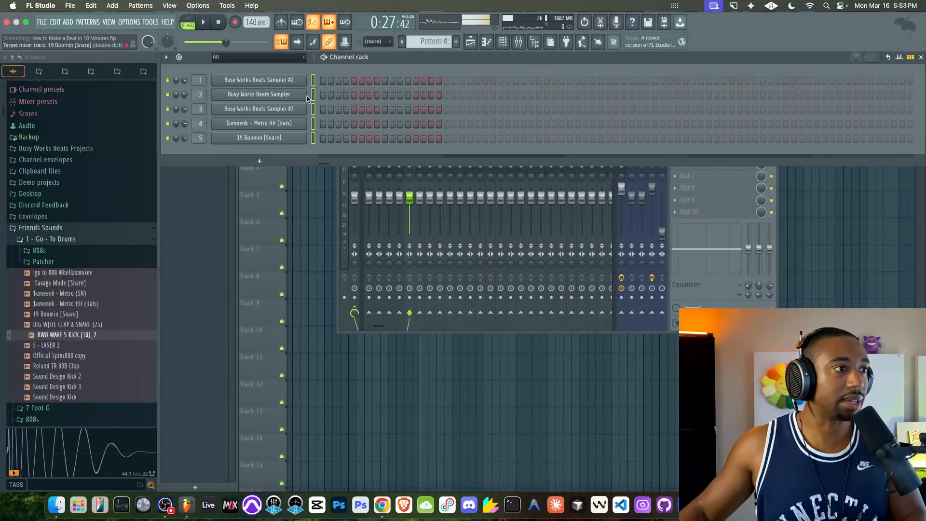
- Fill every second step of the hi-hat channel in Pattern 4 and paint the pattern along Track 4 from bar 1 to bar 33
right_click(290, 129)
click(424, 151)
click(315, 178)
drag(295, 169, 541, 186)
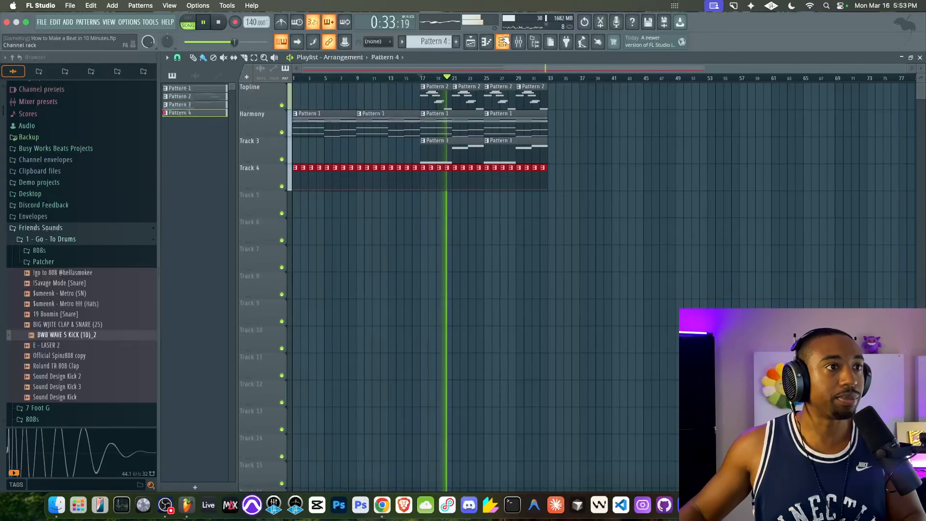
- Create Pattern 5 with 19 Boomin [Snare] hits on steps 9 and 25, and place it on Track 5 at bar 18
key(F6)
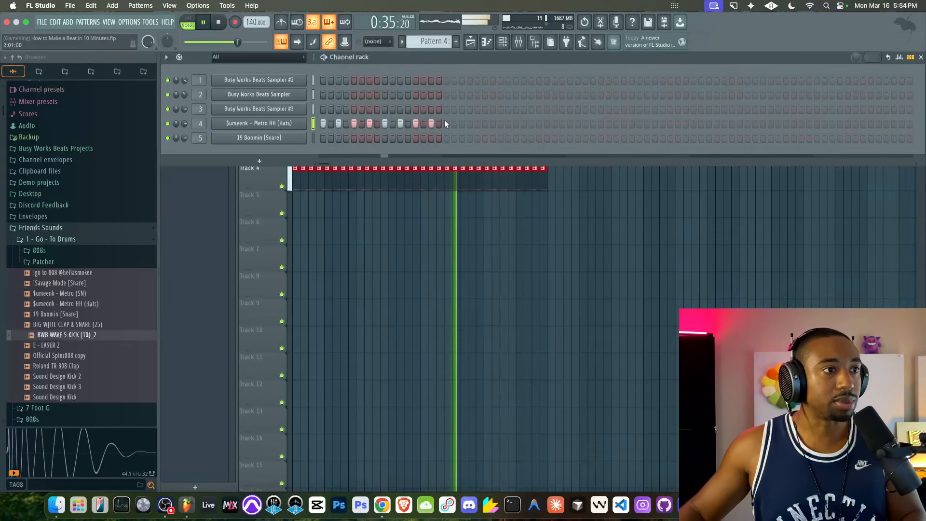
scroll(429, 43, down, 1)
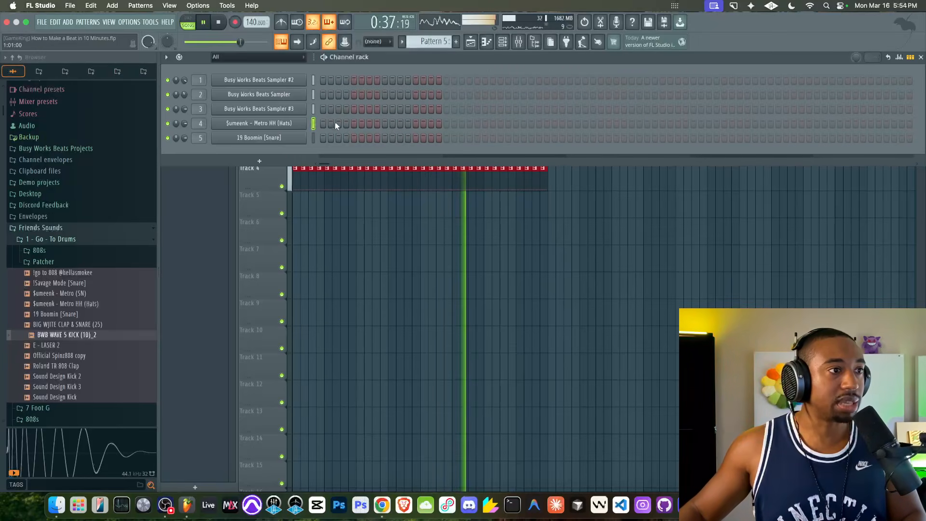
click(386, 139)
click(501, 138)
click(508, 139)
click(434, 205)
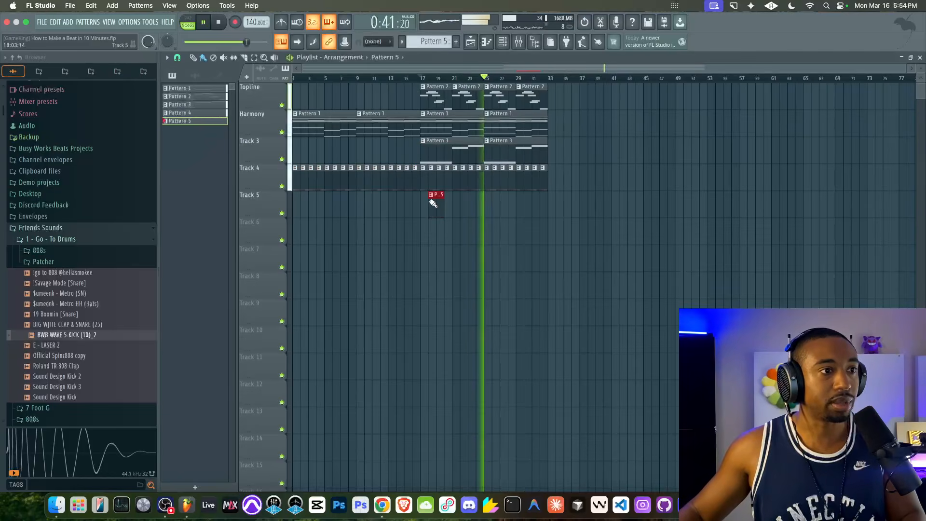
- Repeat Pattern 5 along Track 5 from bar 17 to bar 33 and set the playback loop to bars 17 to 33
click(426, 200)
key(ctrl+b)
key(ctrl+b)
key(ctrl+b)
key(ctrl+b)
key(ctrl+b)
key(ctrl+b)
key(ctrl+b)
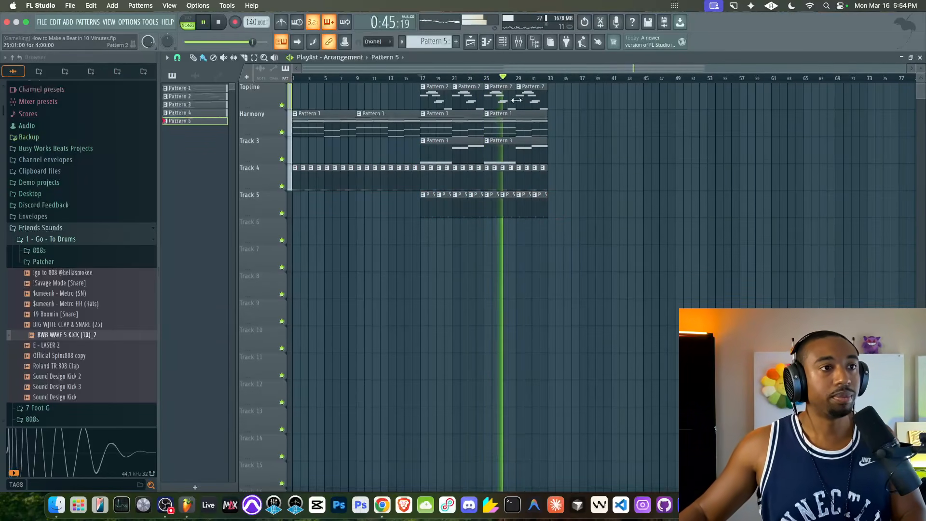
drag(548, 77, 421, 80)
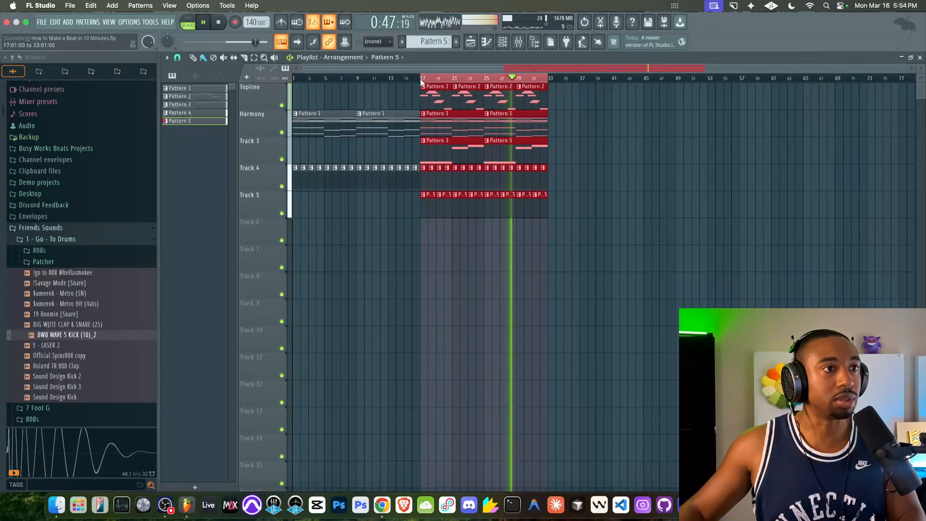
- Create Pattern 6, load BWB WAVE 5 KICK (10)_2 into a new channel and route it to mixer track 6
click(502, 42)
drag(428, 42, 407, 59)
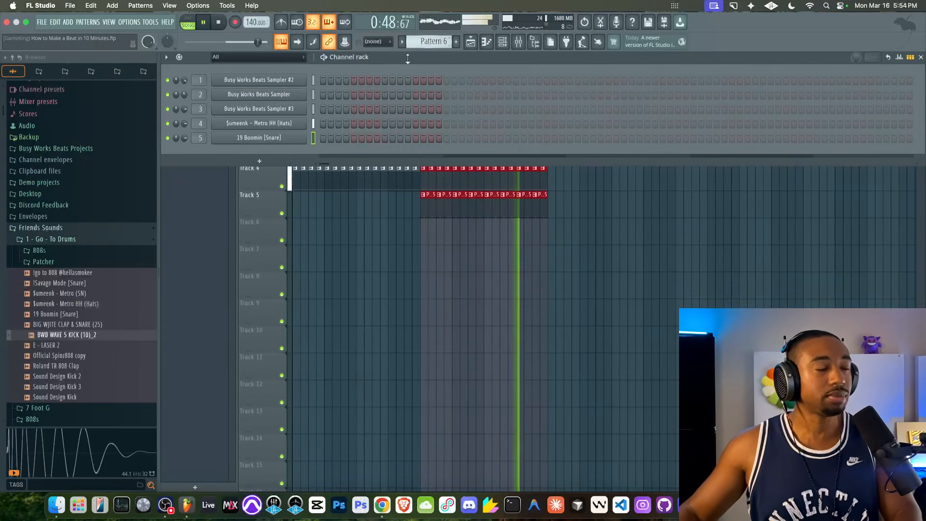
right_click(86, 335)
click(116, 288)
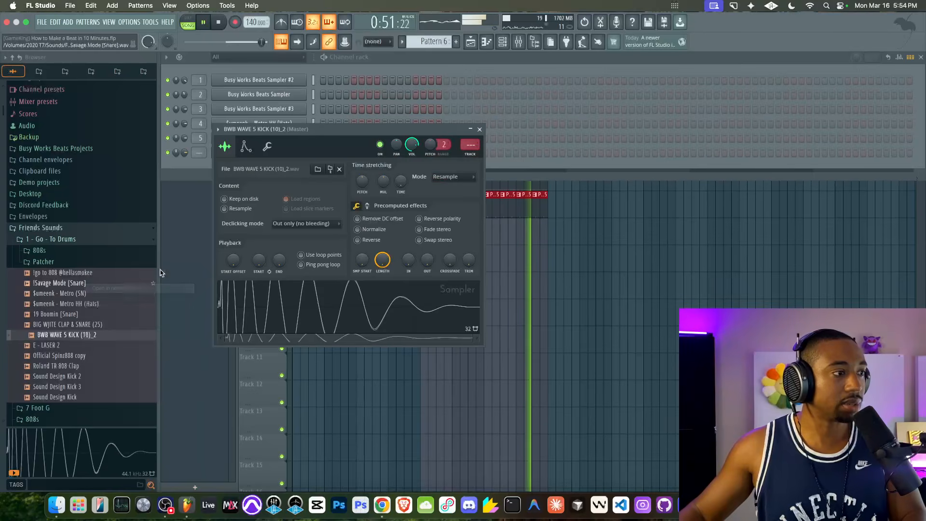
click(472, 143)
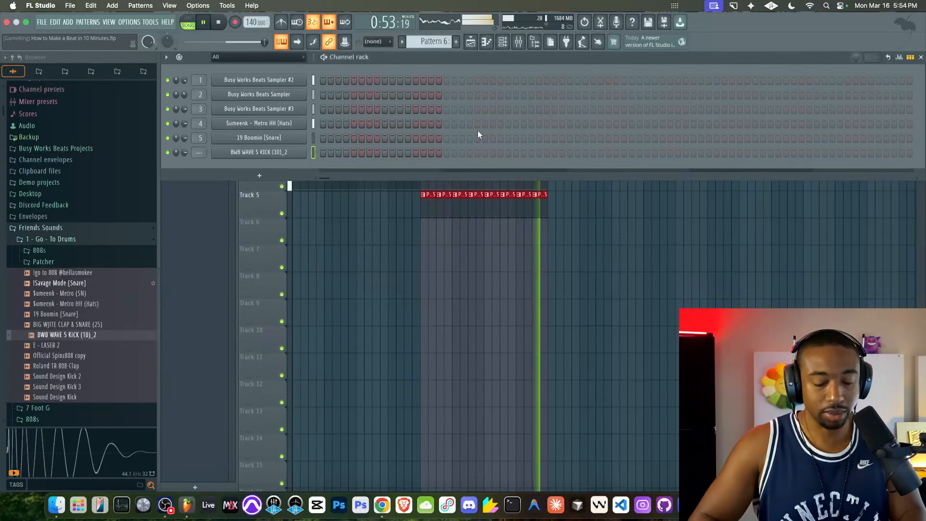
key(g)
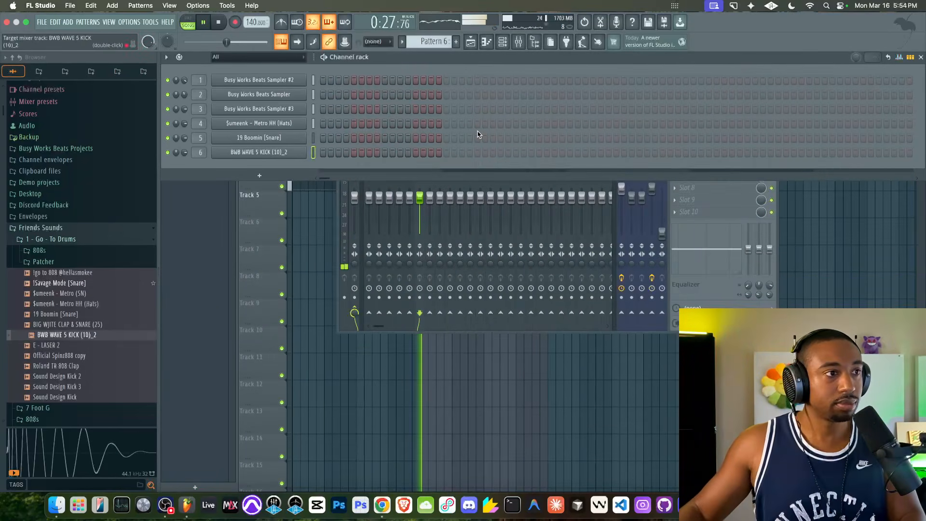
- Place Pattern 6 on Track 6 at bar 17 and program its kick channel on steps 1, 7, 13, 47 and 53
key(F5)
key(space)
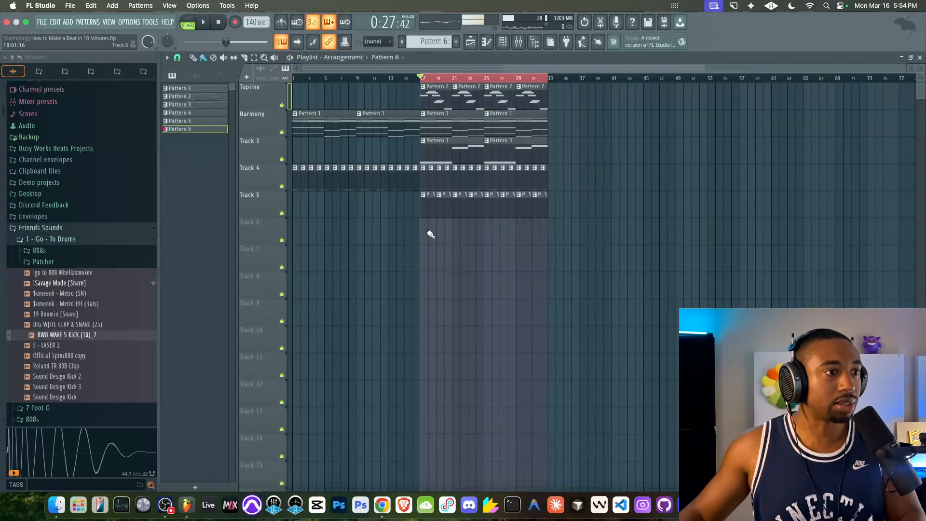
click(506, 51)
key(space)
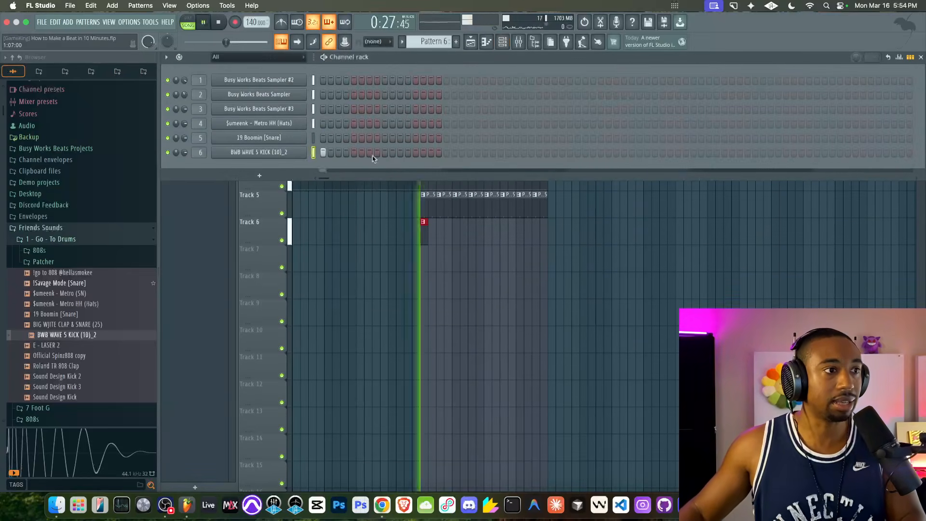
click(416, 152)
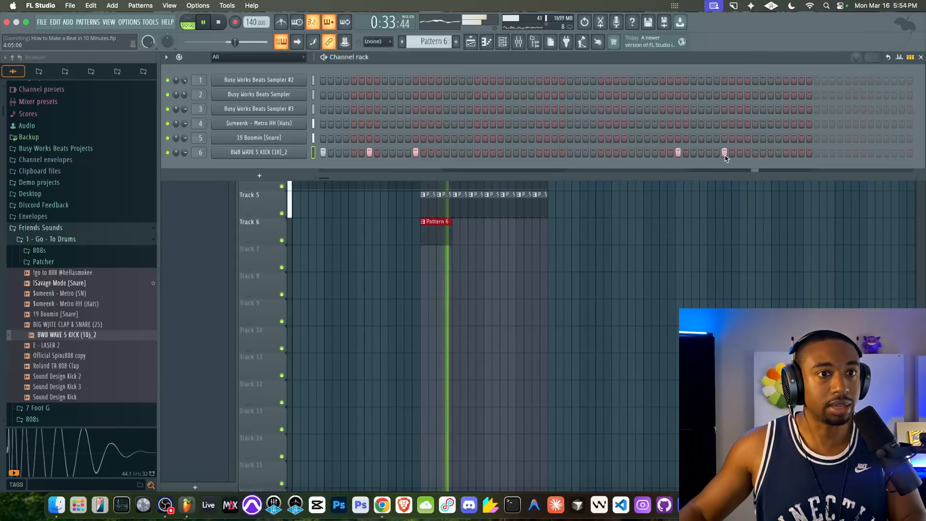
- Repeat the Pattern 6 kick clip along Track 6 from bar 21 up to bar 33
click(531, 241)
click(459, 235)
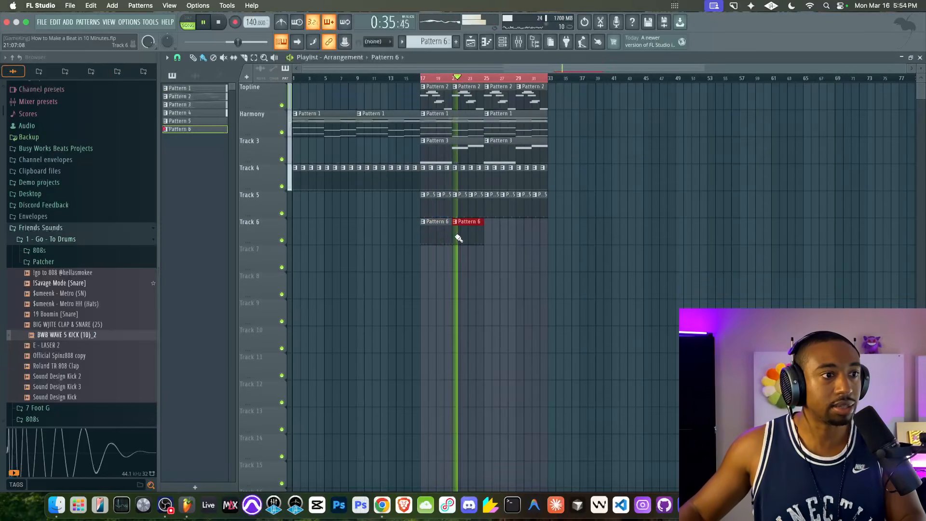
click(502, 236)
click(522, 234)
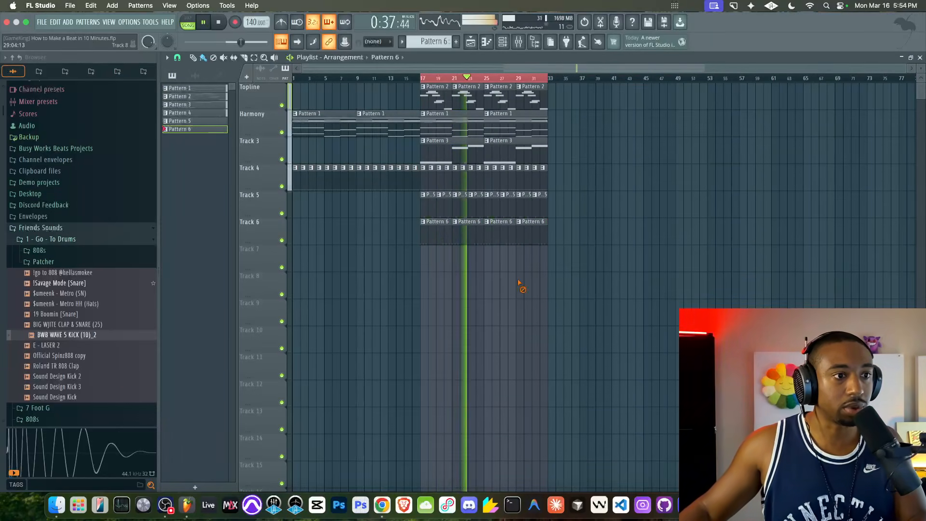
click(502, 42)
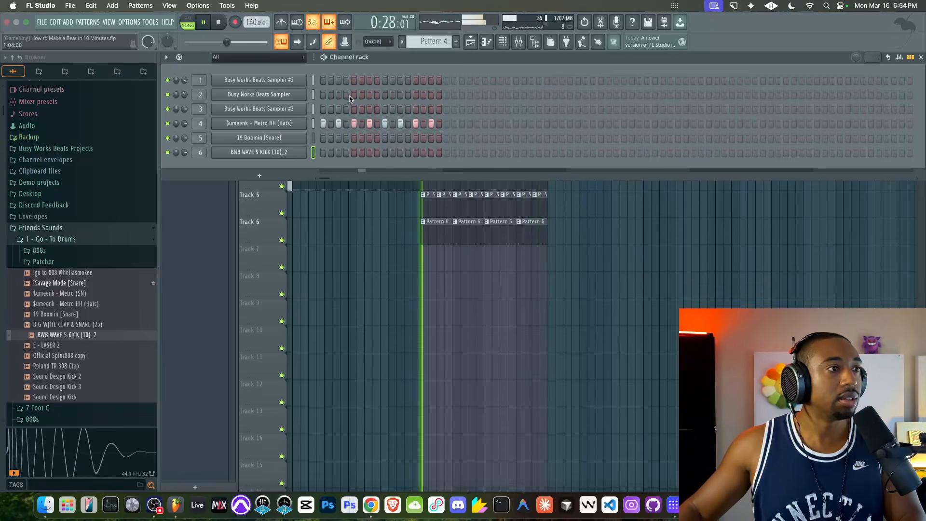
right_click(396, 282)
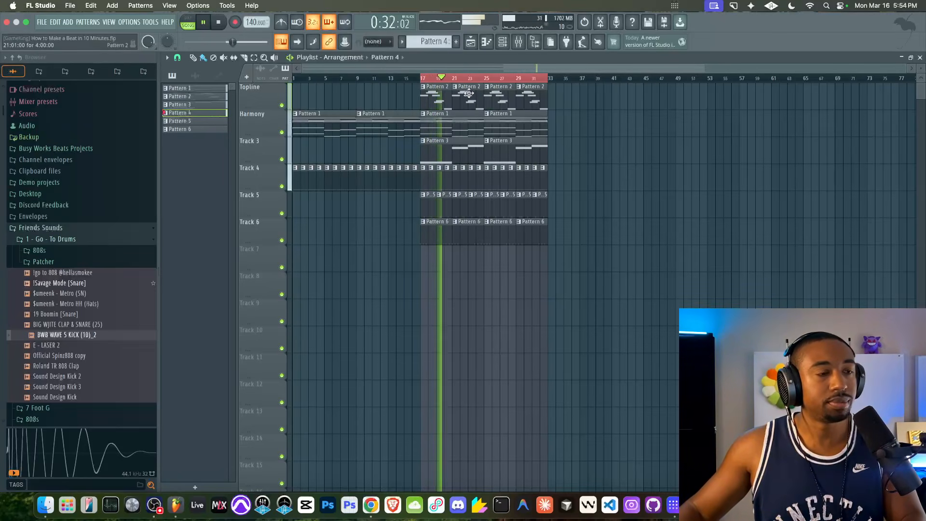
- Stop playback, rename mixer insert 7 as BEAT MIX and route mixer tracks 1 to 6 only to it
key(F9)
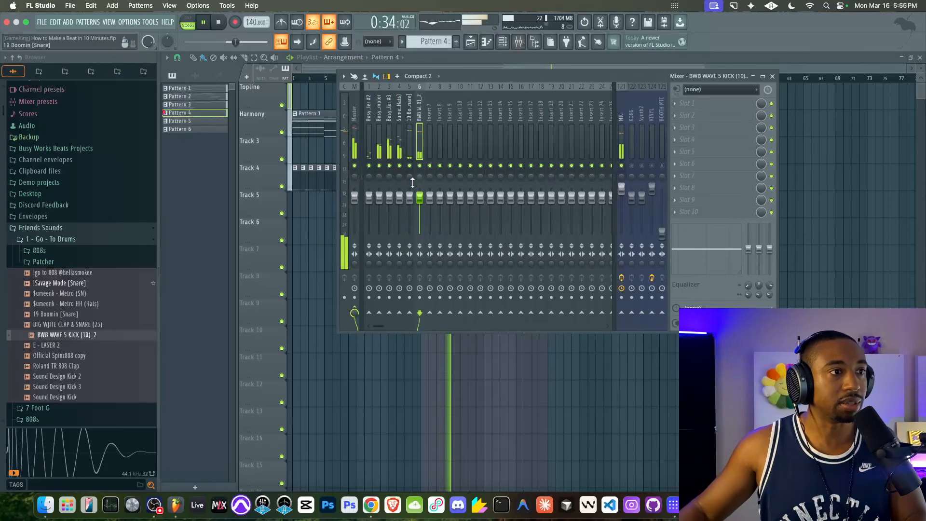
key(space)
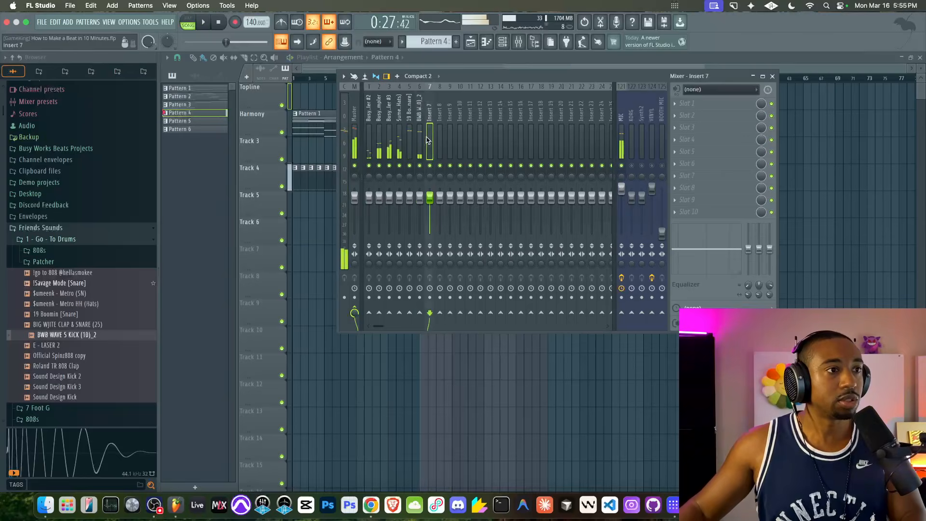
double_click(426, 140)
text(BEAT MIX)
key(Return)
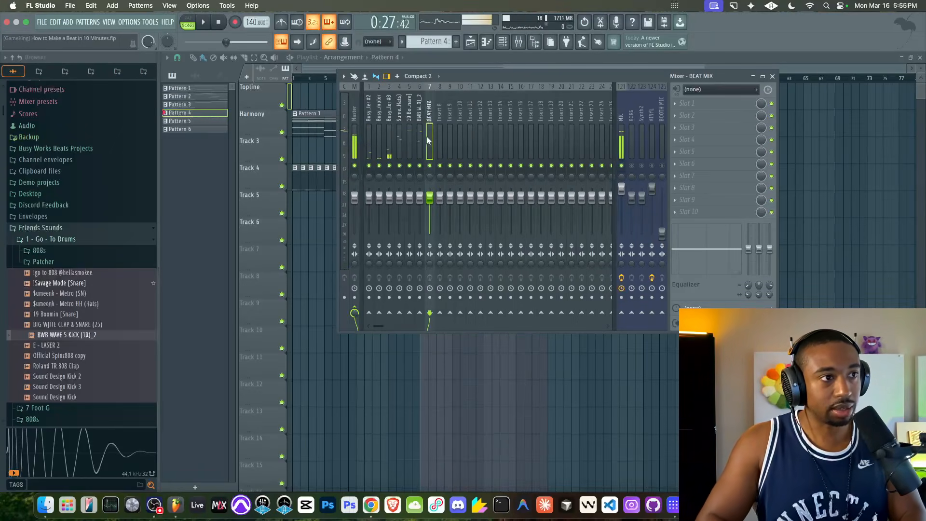
drag(420, 140, 335, 138)
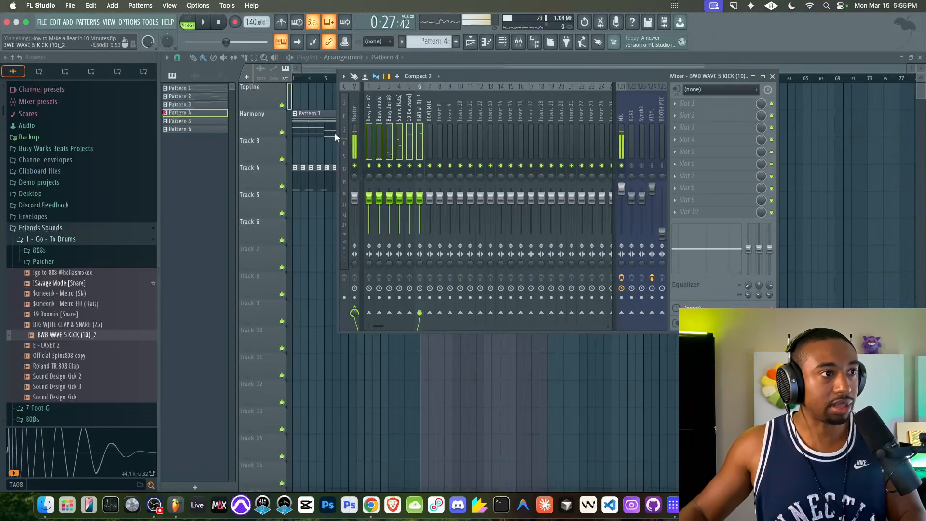
right_click(430, 314)
click(463, 330)
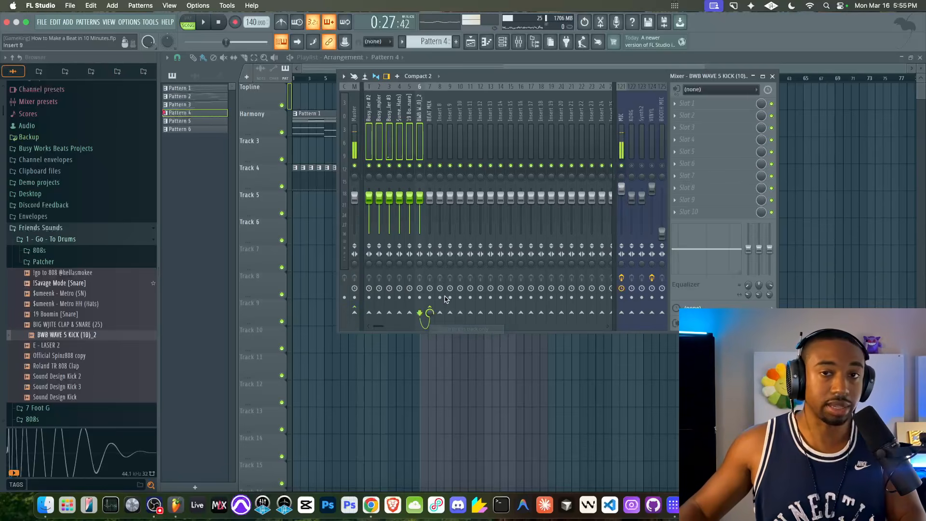
- Load the Busy Works Beats Tape Emulation effect into the first slot of the BEAT MIX track
click(433, 153)
click(698, 116)
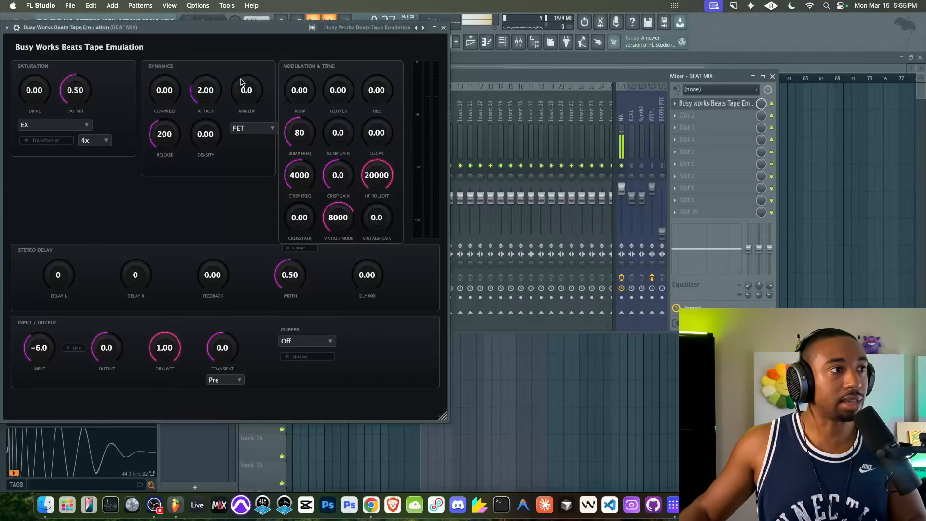
drag(210, 32, 374, 46)
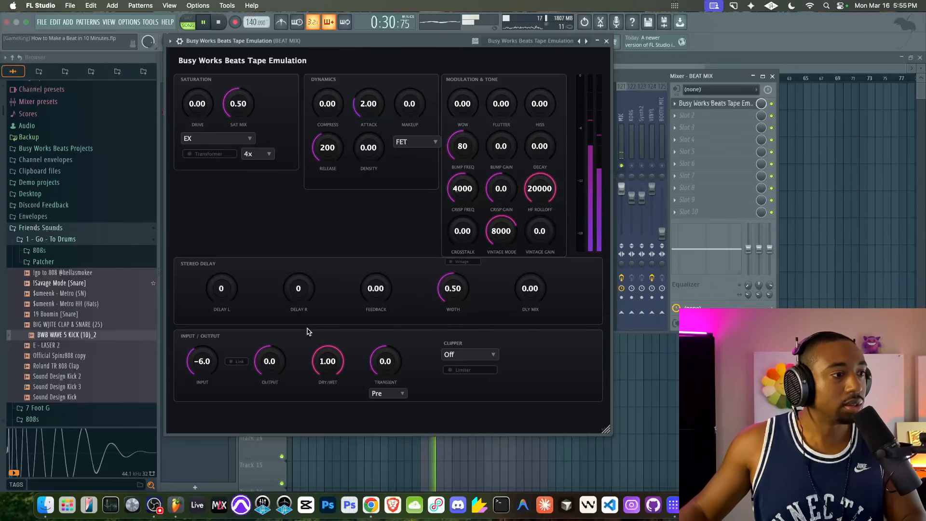
- Set the tape effect's clipper to Mid, input to -2.4 and transient to 2.5 in Post mode
click(473, 356)
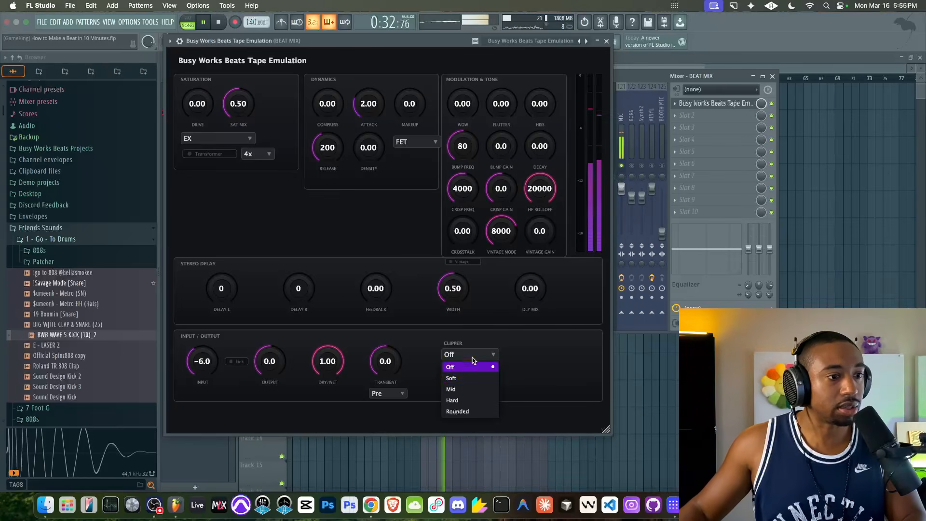
click(464, 390)
drag(443, 40, 379, 53)
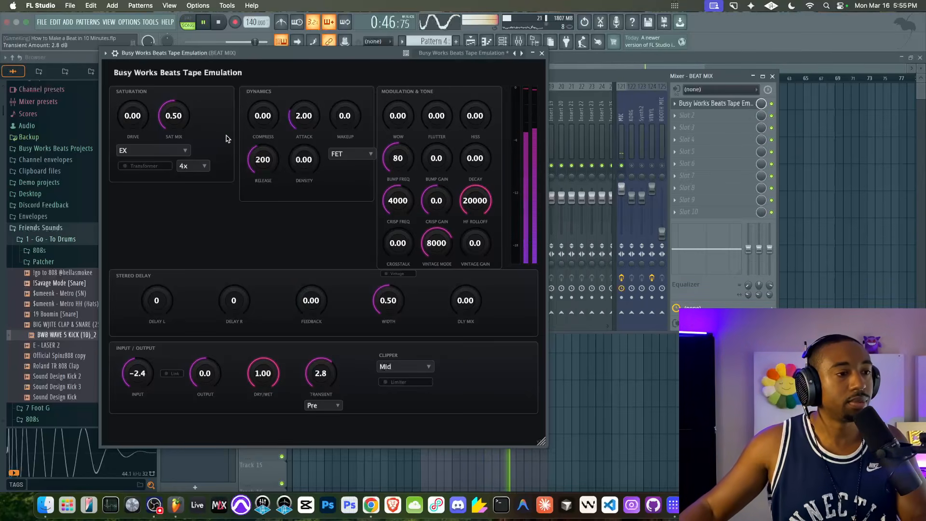
click(323, 406)
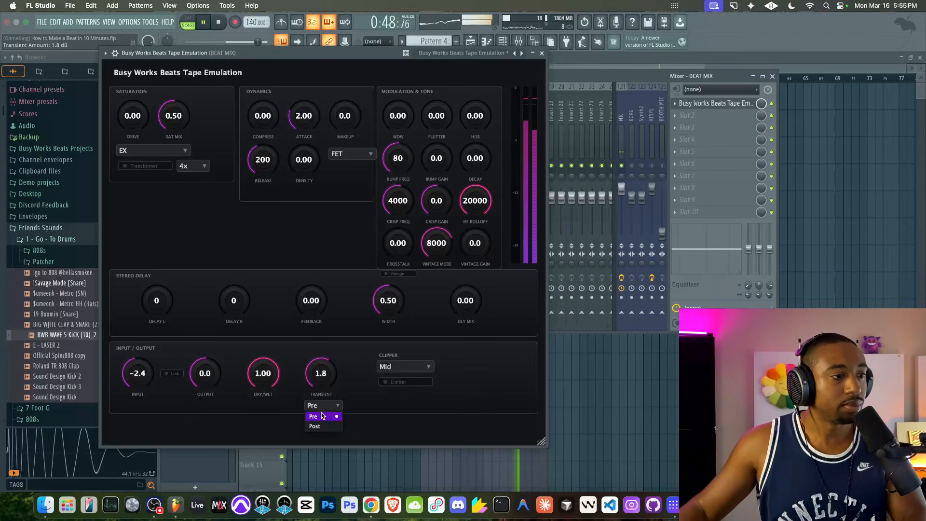
click(321, 415)
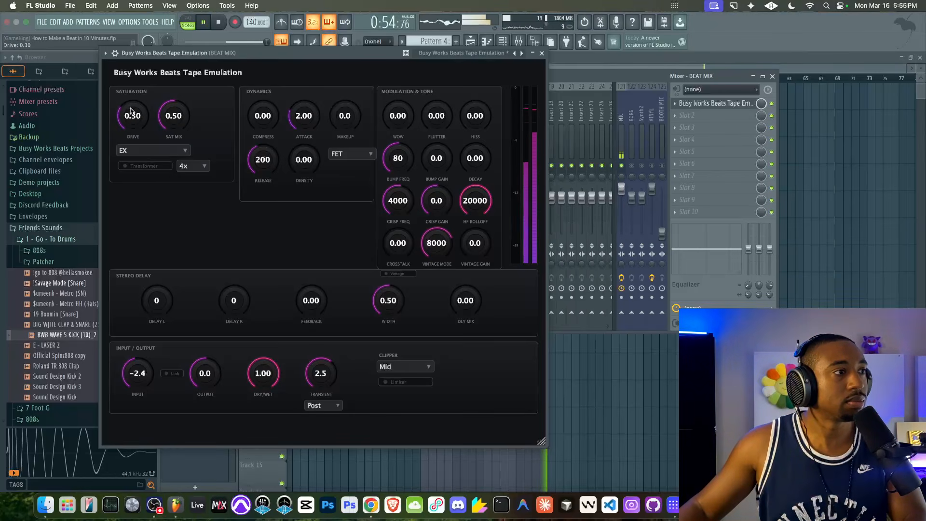
- Set Reel saturation with drive 0.21 and mix 0.33, adjust input to 0.8 and output to -2.1, and close the plugin
click(135, 150)
click(139, 159)
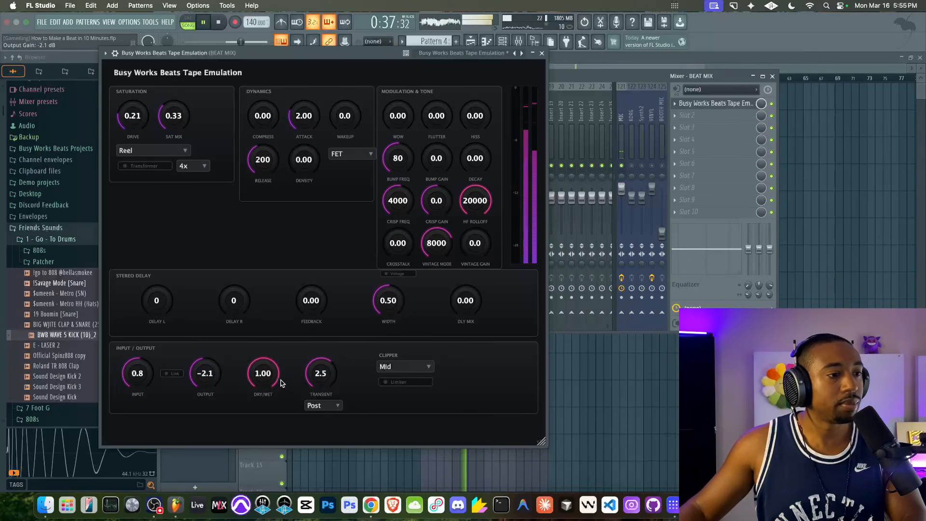
click(630, 376)
click(542, 54)
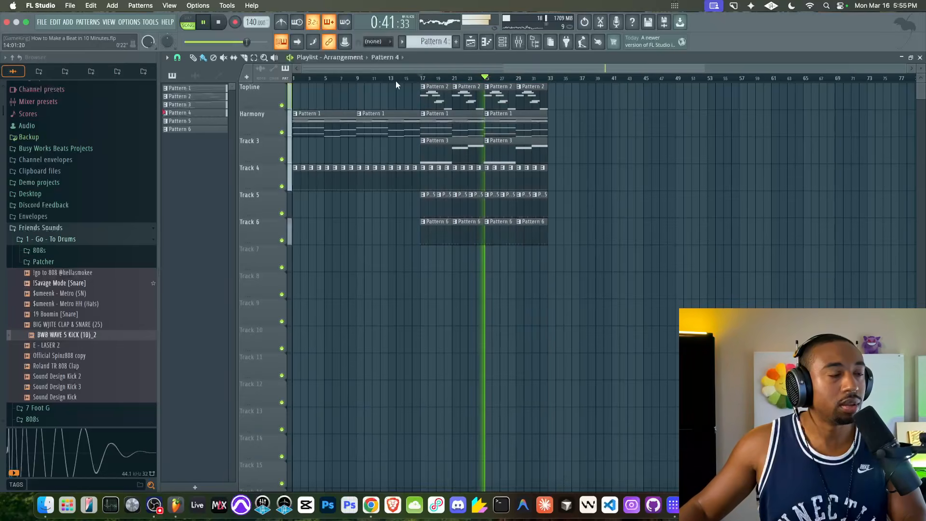
- Duplicate the Topline, Harmony and Track 4 to 6 clips of bars 17 to 33 into bars 33 to 49, leaving out Track 3
drag(419, 217, 561, 126)
click(573, 199)
drag(573, 198, 405, 239)
key(ctrl+b)
click(516, 279)
drag(550, 116, 452, 103)
key(ctrl+b)
click(573, 271)
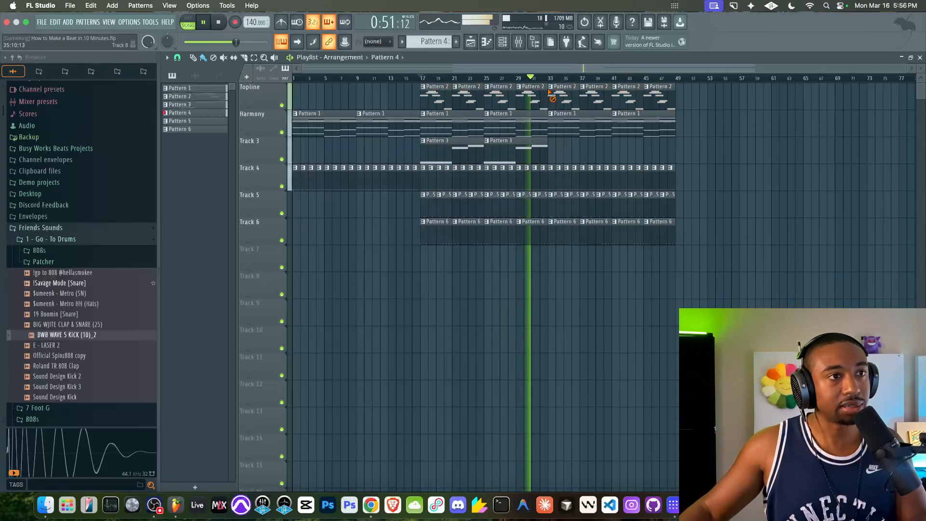
- Load Official Spinz808 copy into a new channel and route it to mixer track 8
right_click(87, 355)
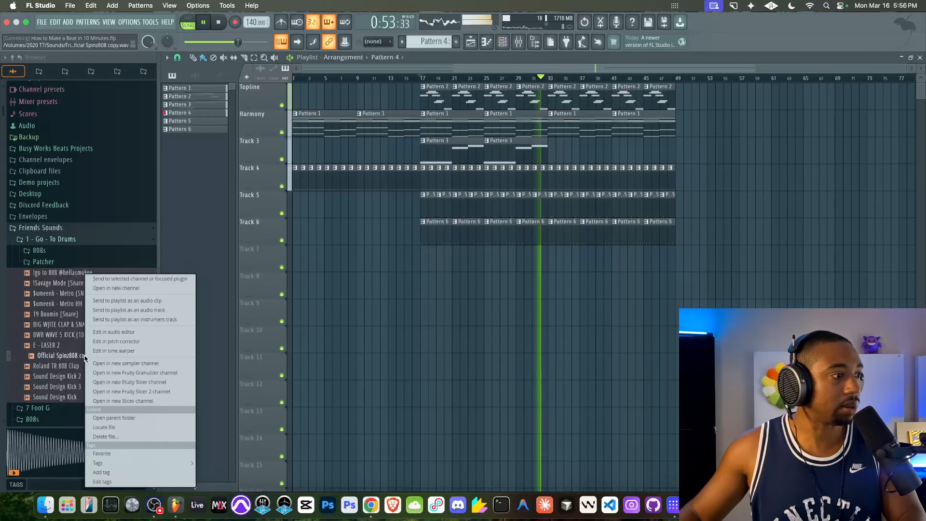
click(129, 289)
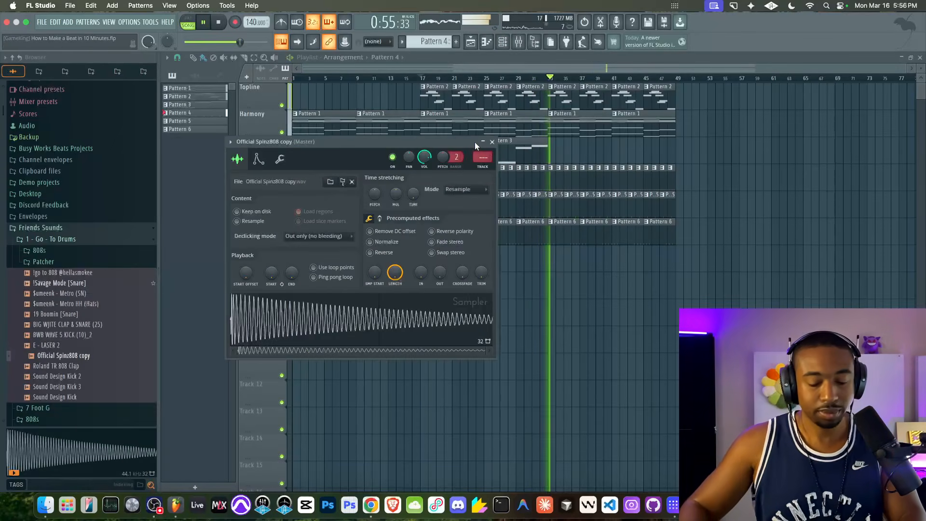
key(F9)
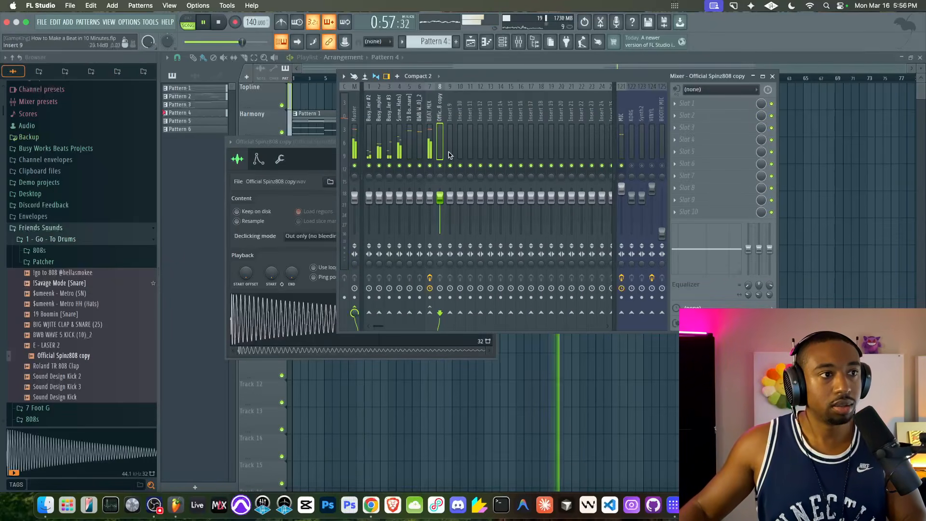
- Route the Official Spinz808 copy mixer track only to BEAT MIX and move it ahead of the BEAT MIX track
right_click(429, 314)
click(444, 331)
key(alt+Left)
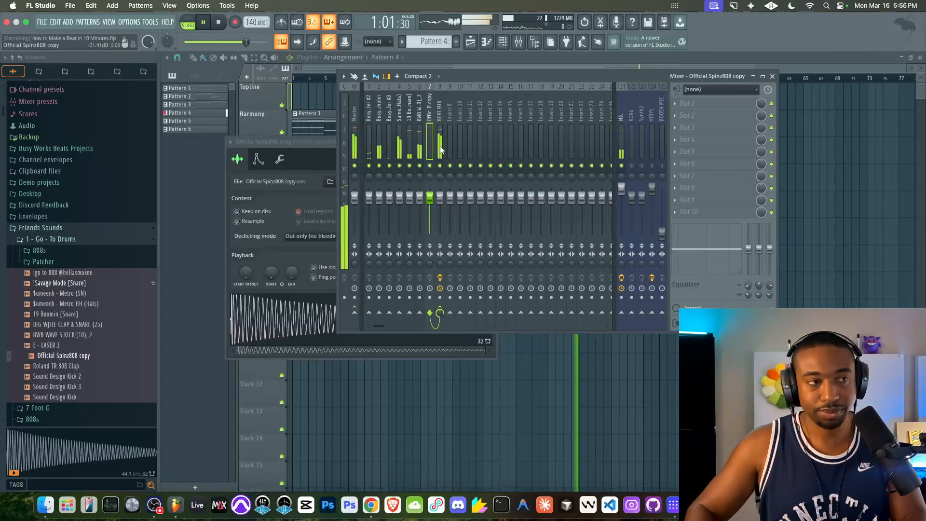
- Create Pattern 7, stop playback and set the playlist loop to bars 33 to 49
click(502, 42)
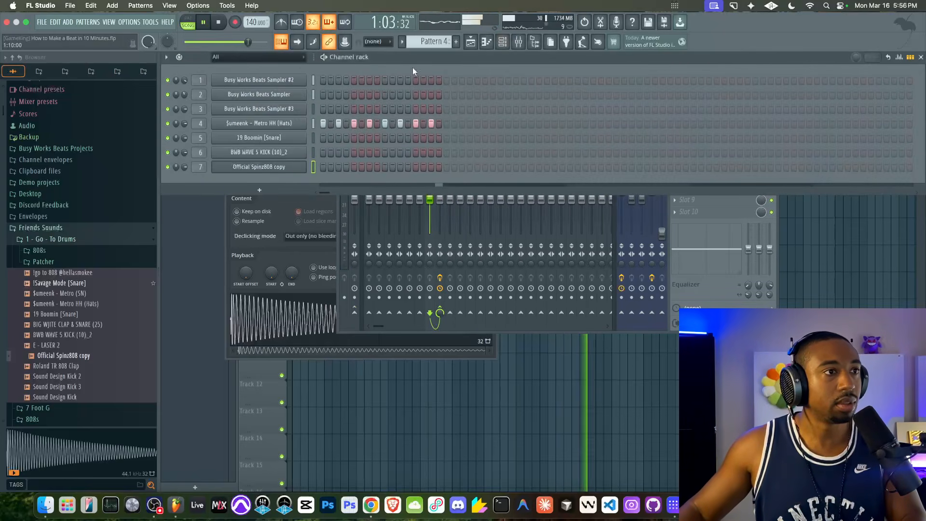
key(Right)
key(Right)
key(Right)
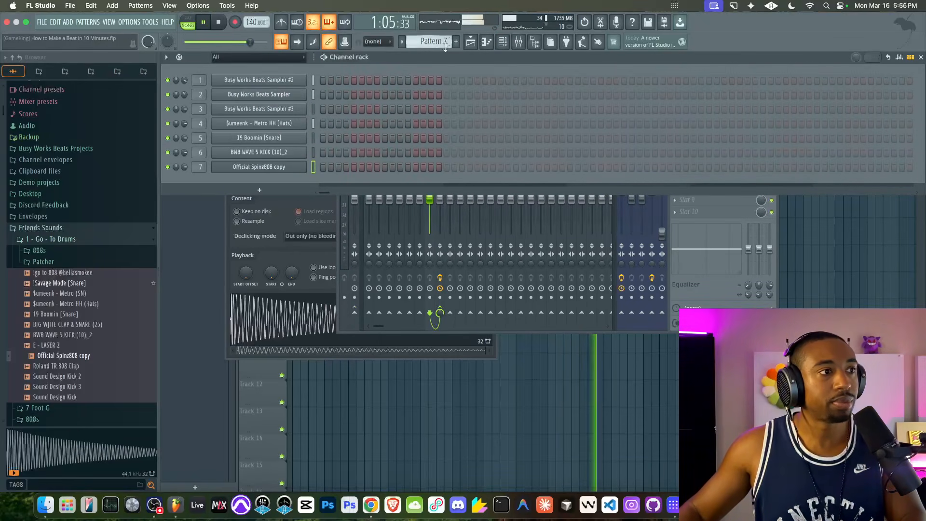
key(space)
key(F5)
drag(553, 79, 676, 79)
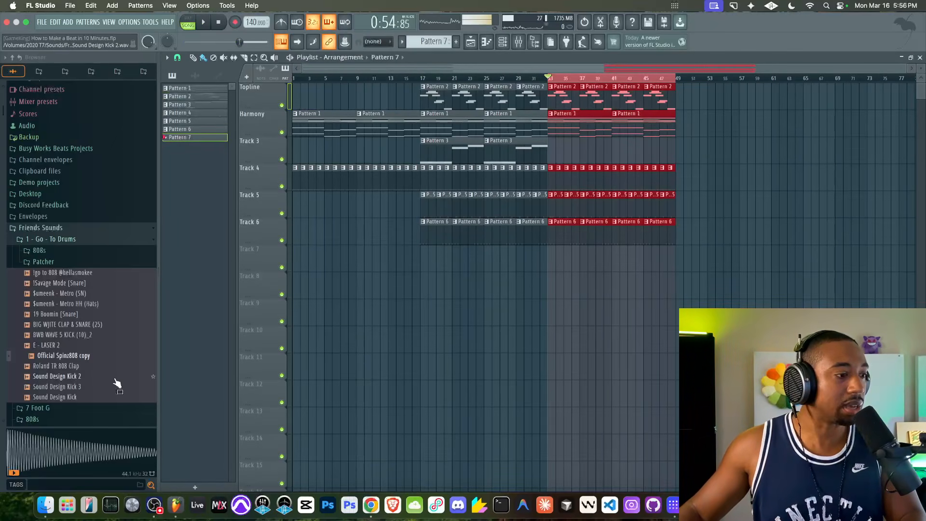
click(149, 505)
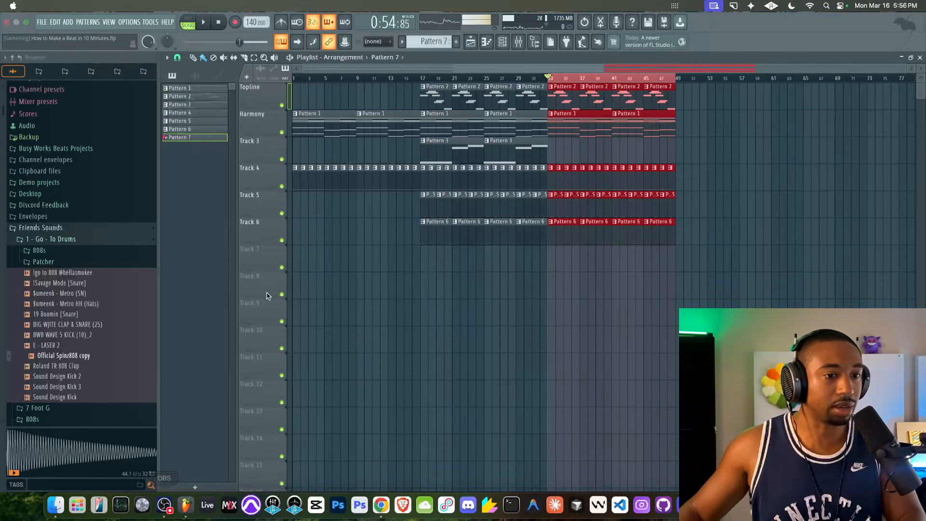
- Record the 808 part live into Pattern 7 over bars 33 to 49 and check its notes in the piano roll
click(219, 23)
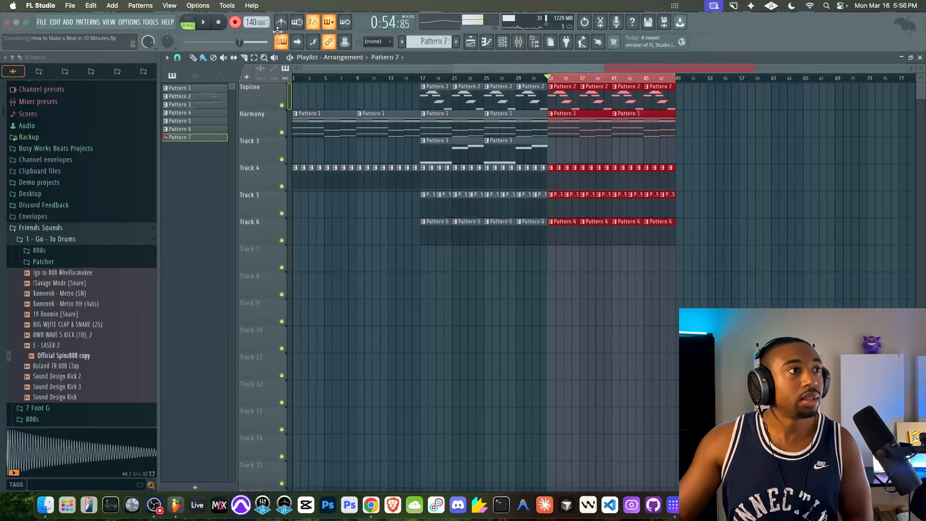
click(204, 22)
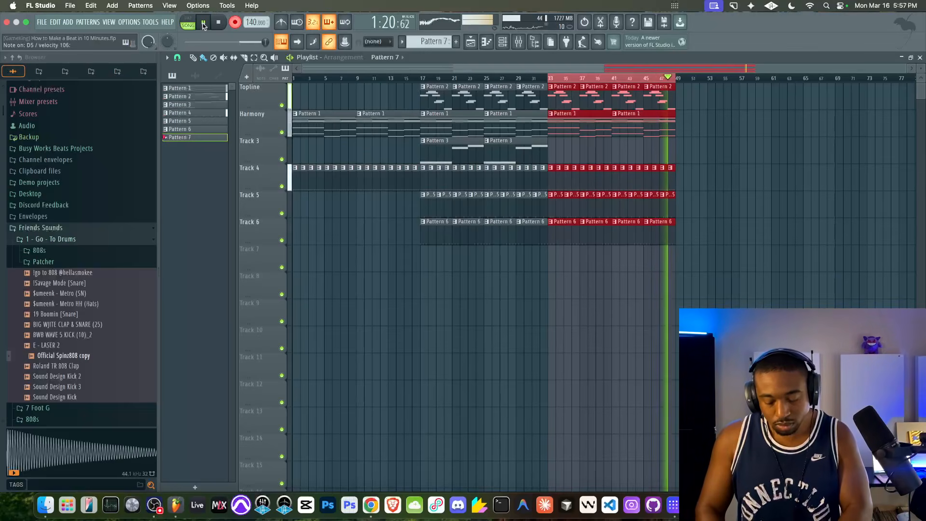
click(203, 24)
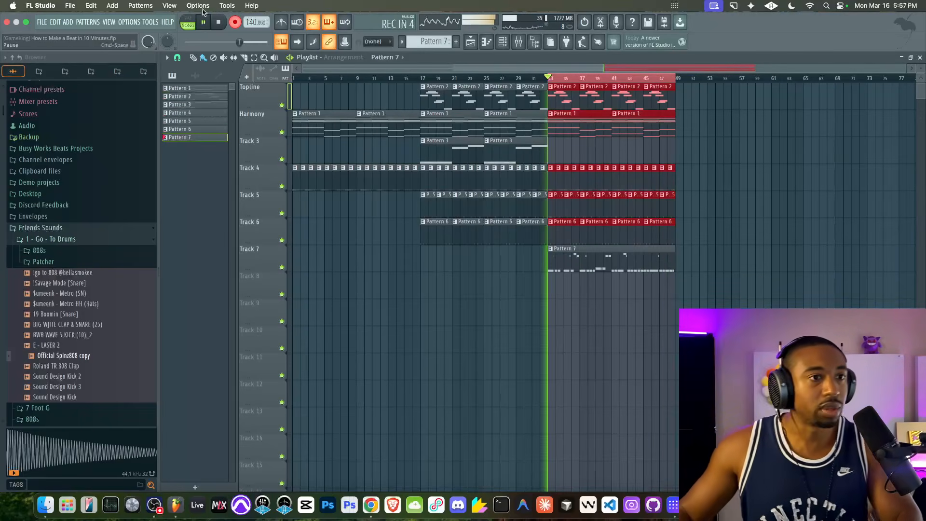
key(space)
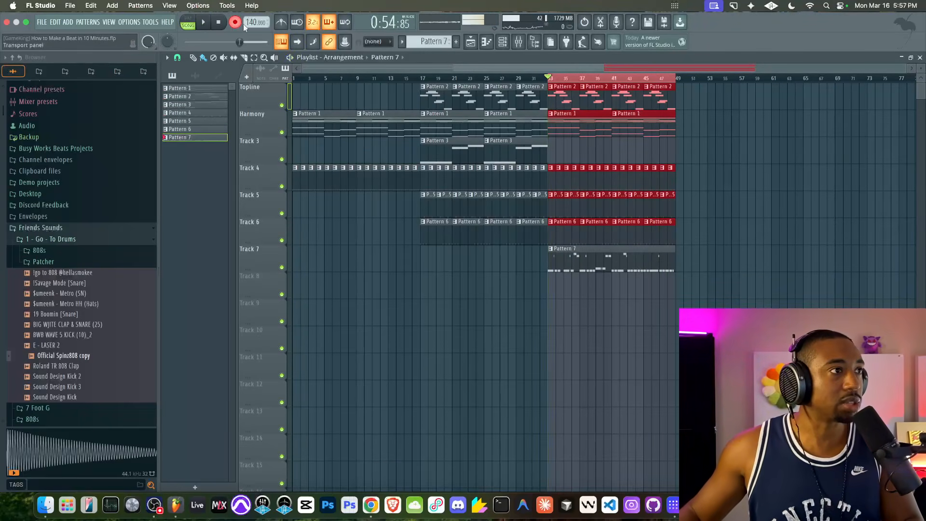
double_click(584, 256)
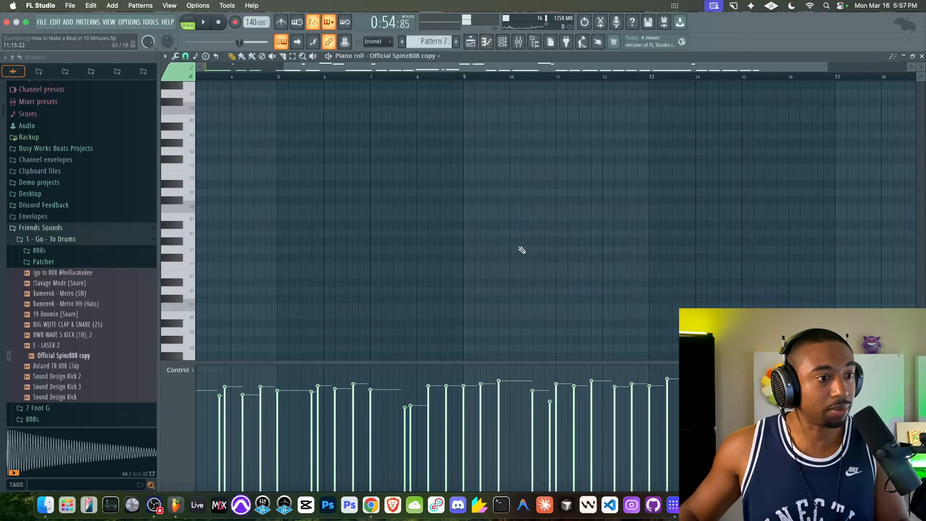
click(472, 43)
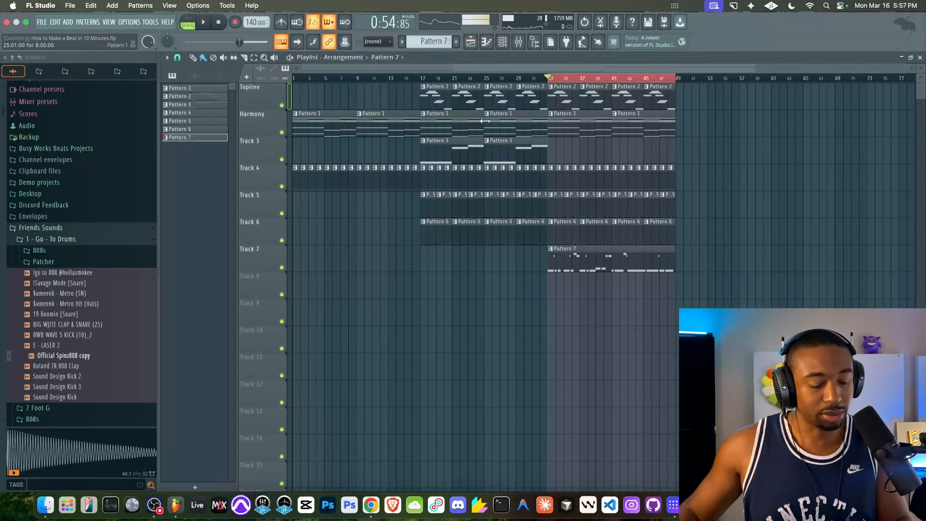
- Make the Harmony clip at bar 33 unique, reuse it at bar 41, revise its notes in the piano roll and play the result
click(556, 118)
click(574, 204)
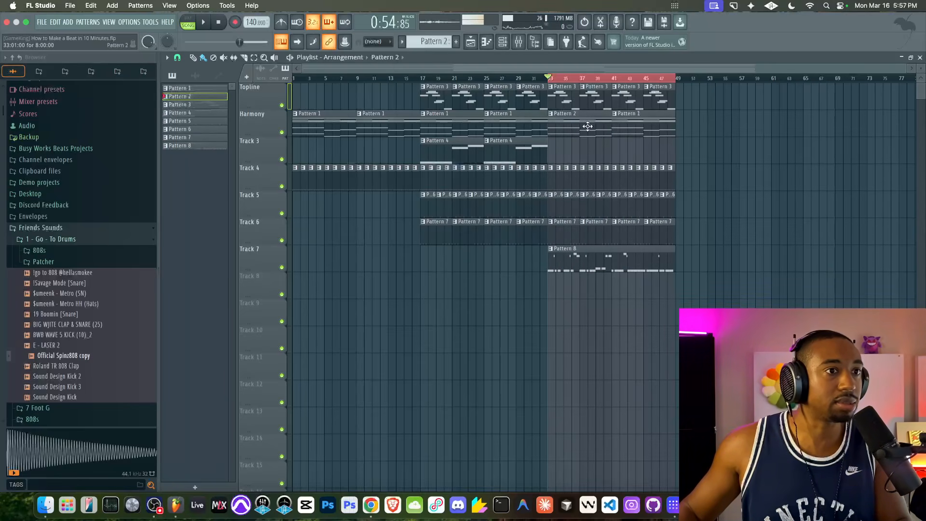
drag(626, 128, 621, 128)
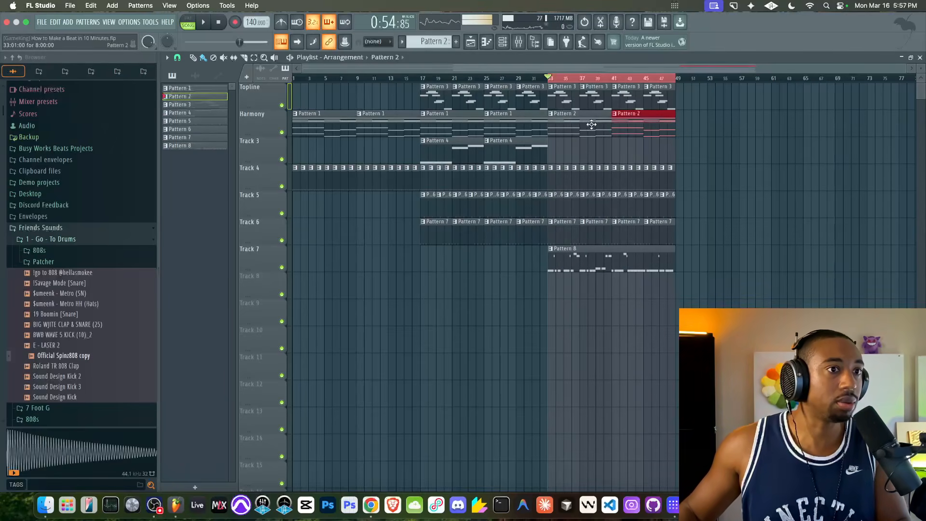
double_click(574, 124)
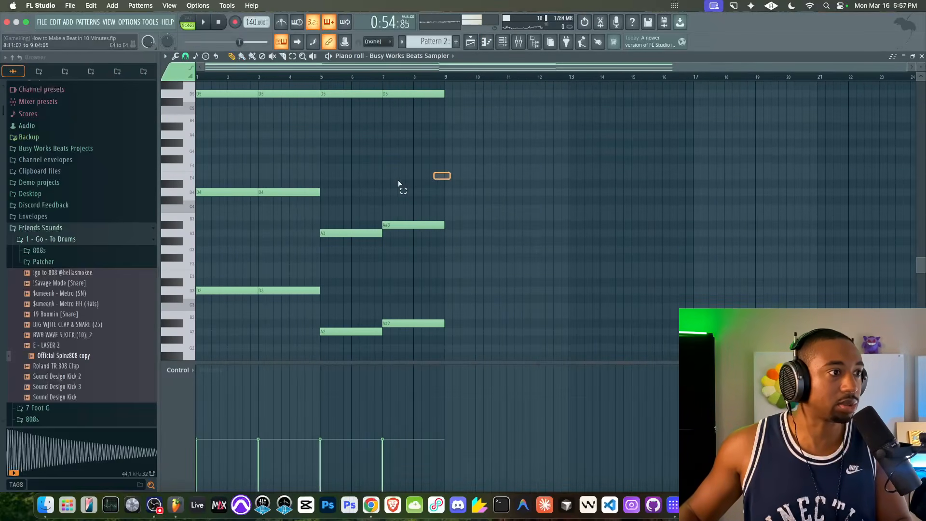
key(space)
key(F5)
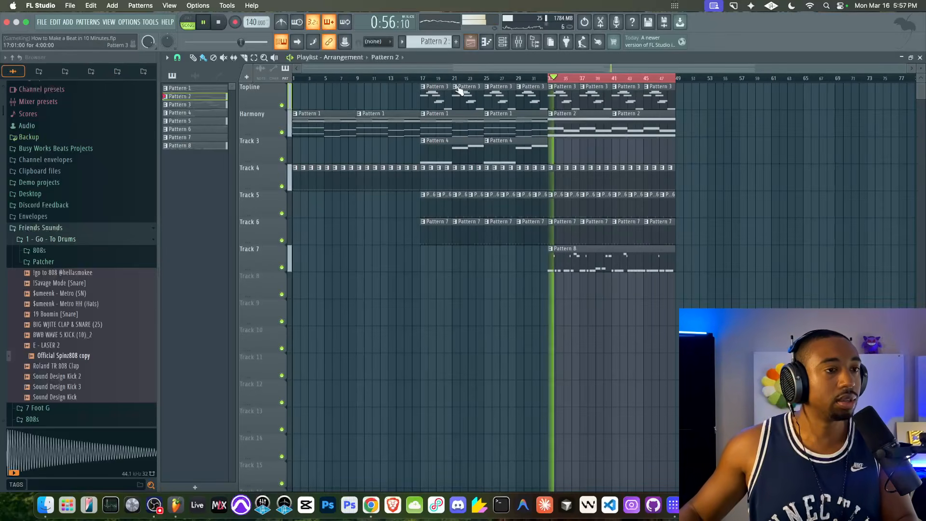
- Rename Track 3 as Contrast and Track 4 as Rhythm
key(F2)
text(Contras)
text(tras)
key(Return)
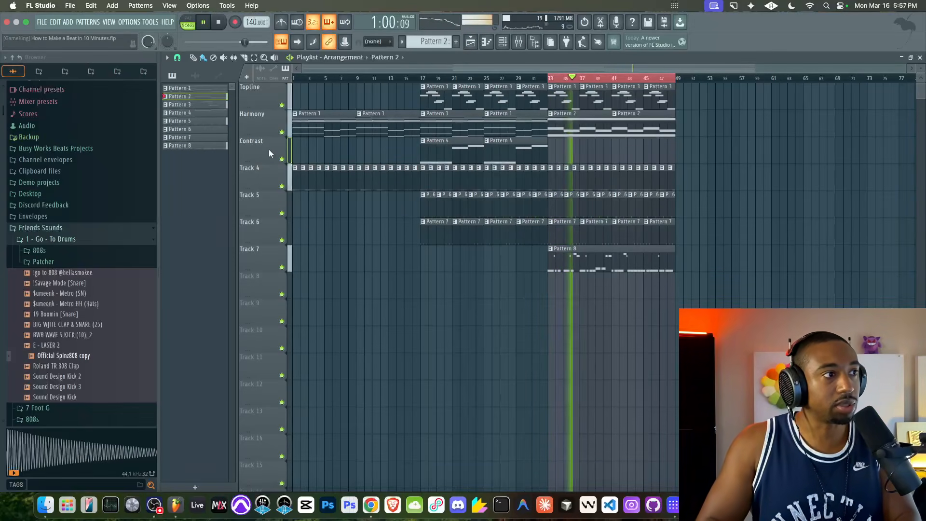
double_click(261, 177)
text(Rhythm)
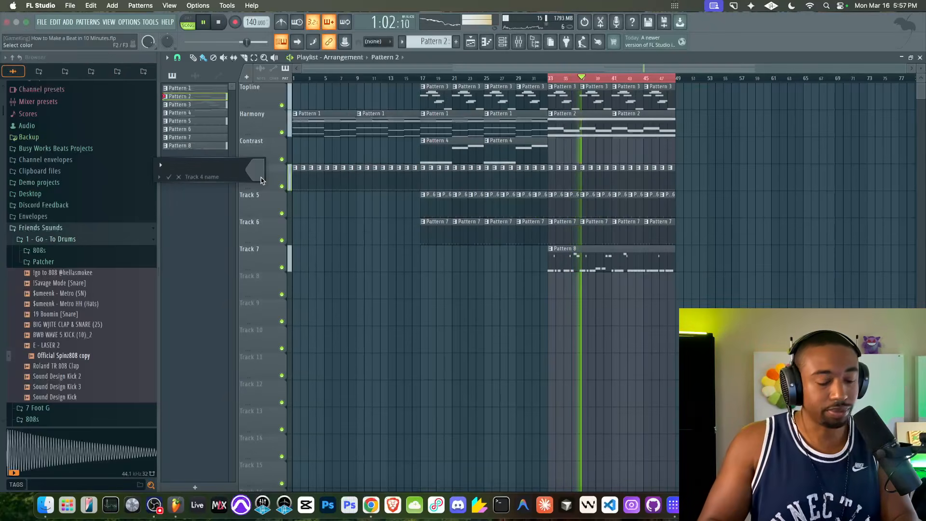
key(Return)
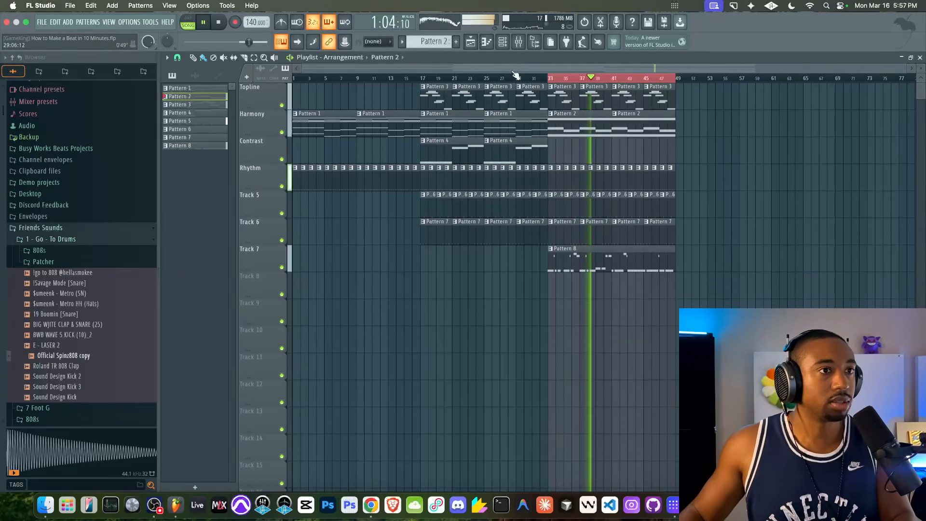
- Lower the Official Spinz808 copy mixer track's volume to 87% (-3.0 dB)
key(F9)
drag(427, 196, 429, 202)
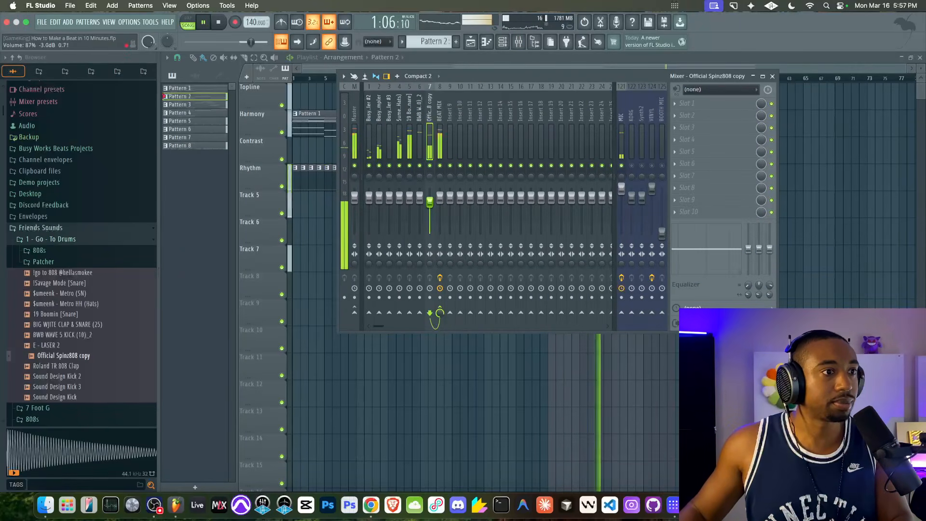
- Compare BEAT MIX with its Busy Works Beats Tape Emulation switched off and on, and review the plugin's settings
click(440, 120)
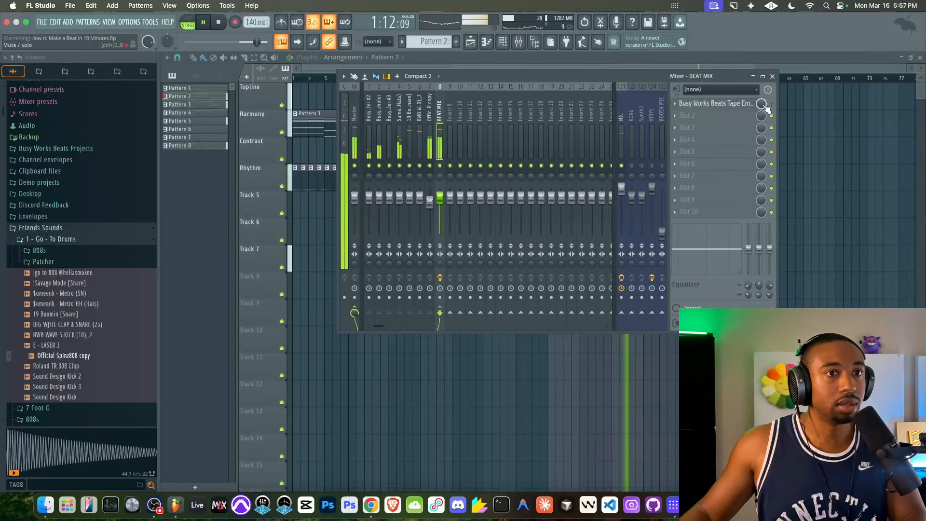
click(720, 116)
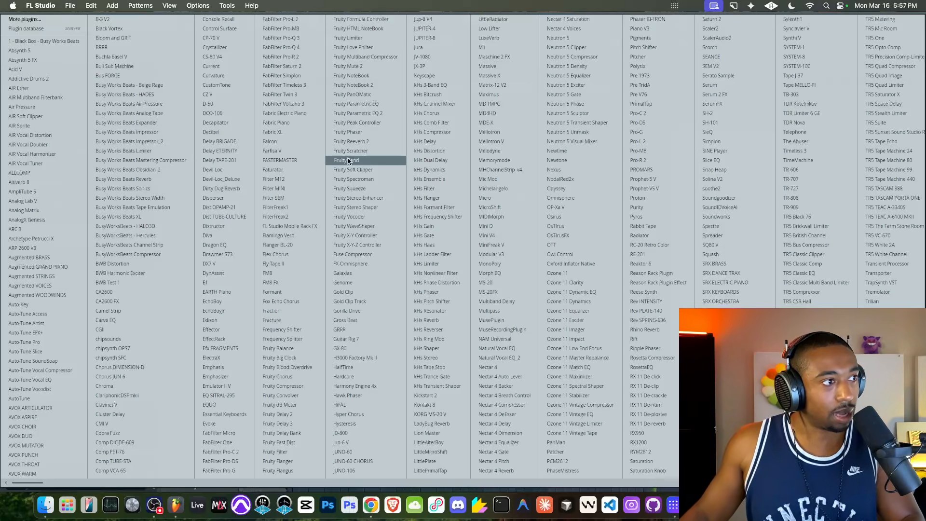
key(Escape)
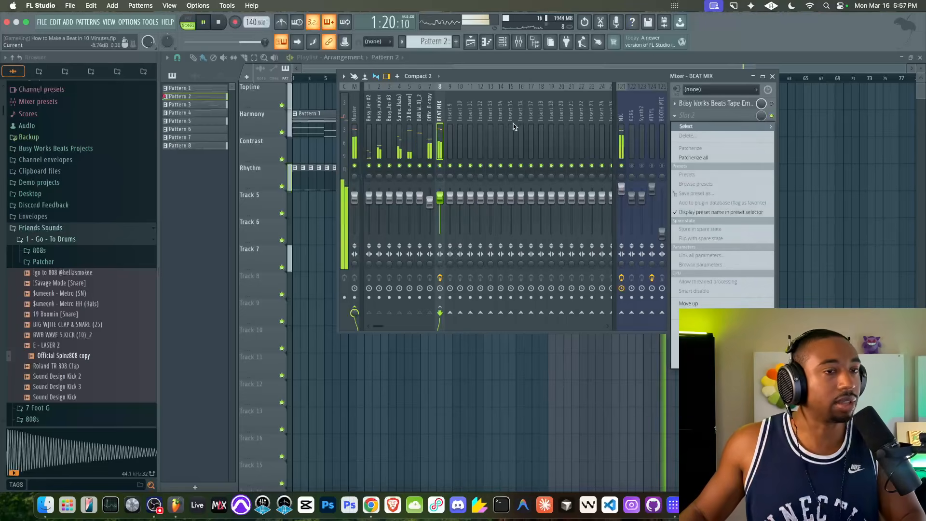
click(771, 104)
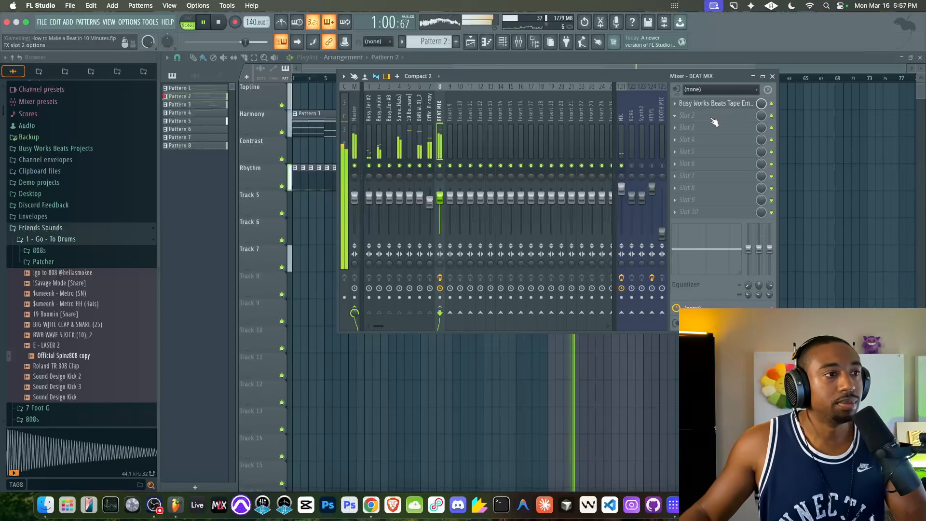
click(704, 104)
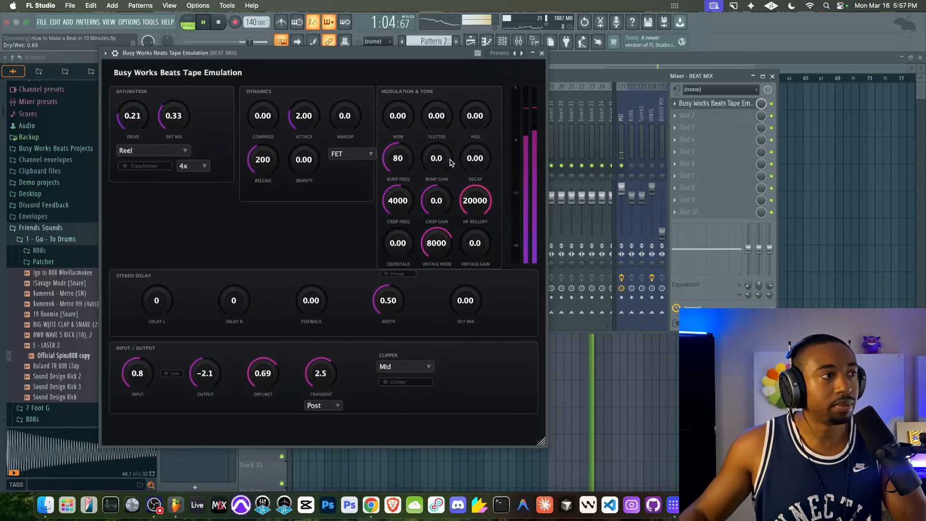
click(542, 54)
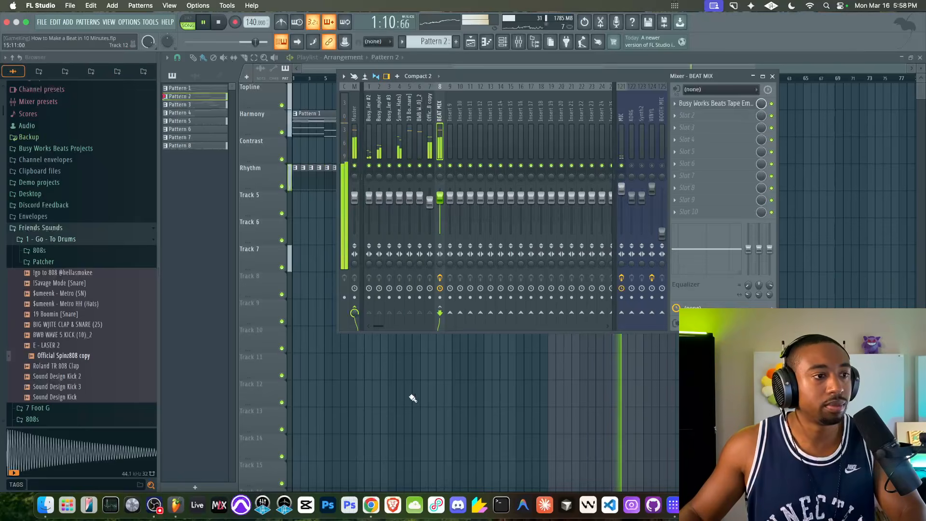
- Leave the mixer, play the whole song from bar 1 without the loop selection and hide the browser
key(F9)
key(space)
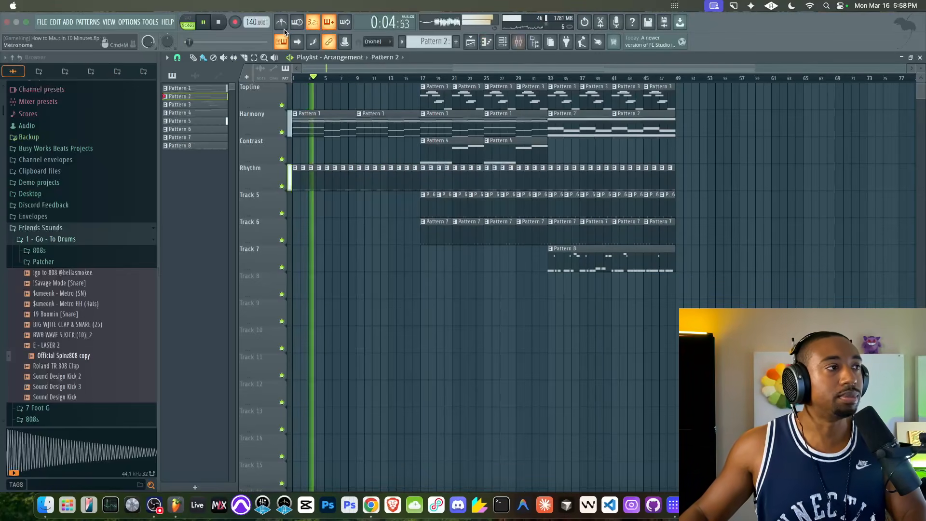
key(space)
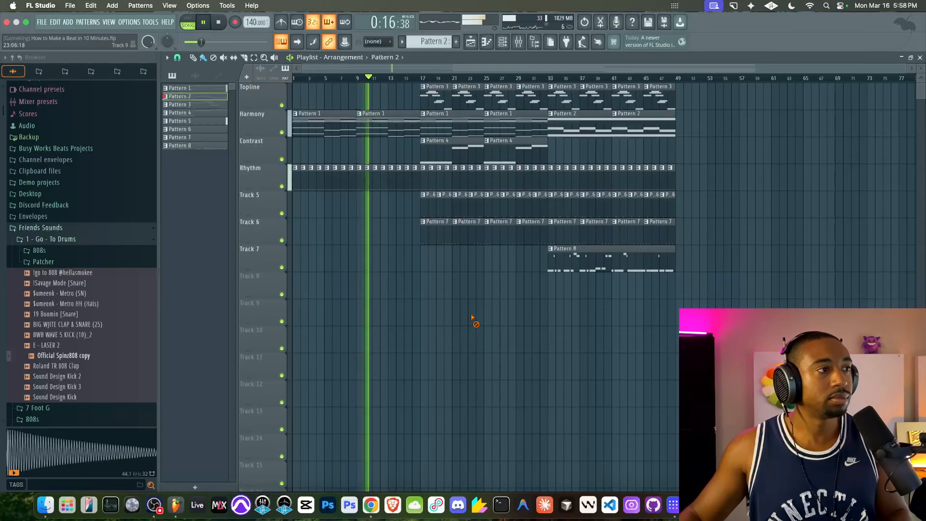
click(534, 43)
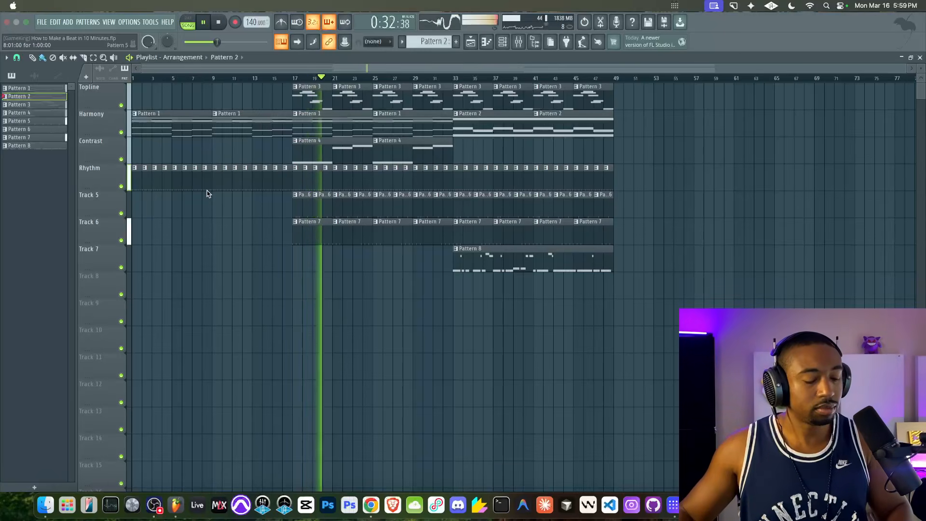
- Color Patterns 1 to 8 with a gradient from Medium Red Violet (#BF409C) to Cornflower Blue (#31A1EC)
click(57, 146)
shift+click(39, 89)
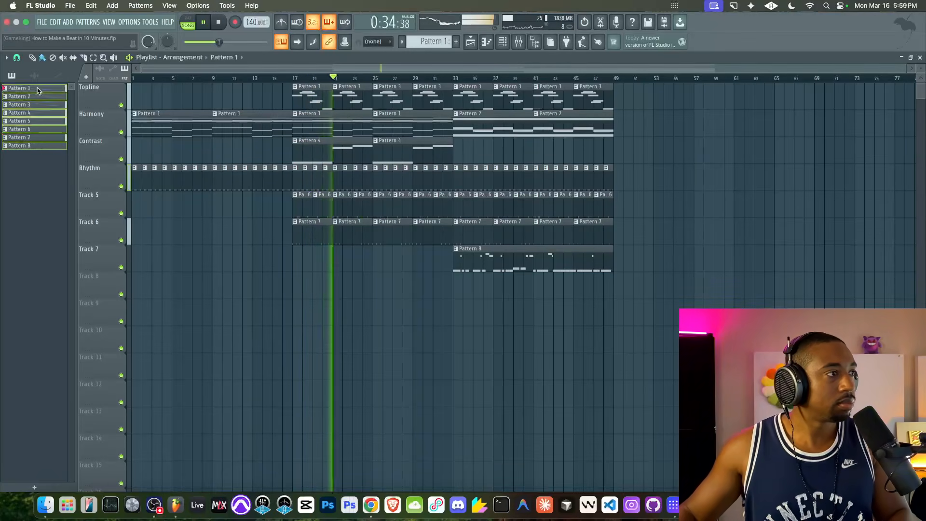
right_click(37, 89)
click(96, 133)
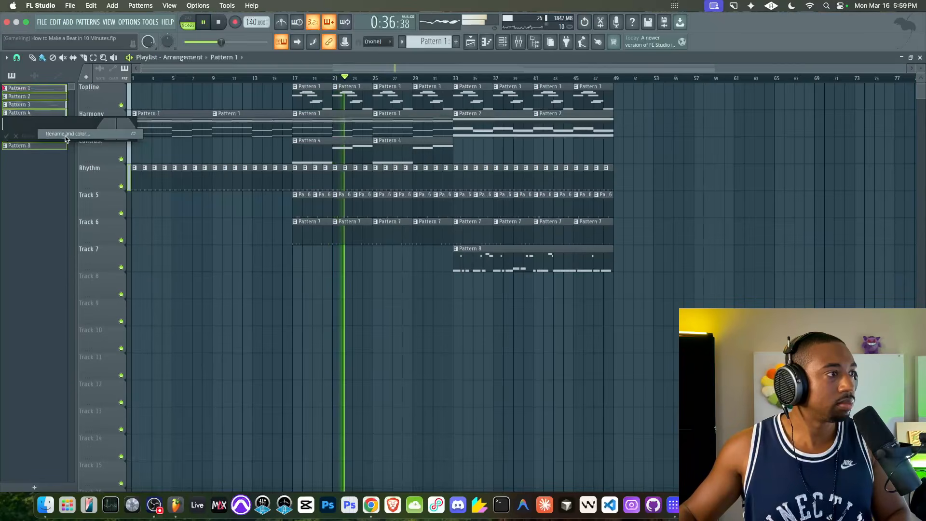
click(114, 131)
click(170, 182)
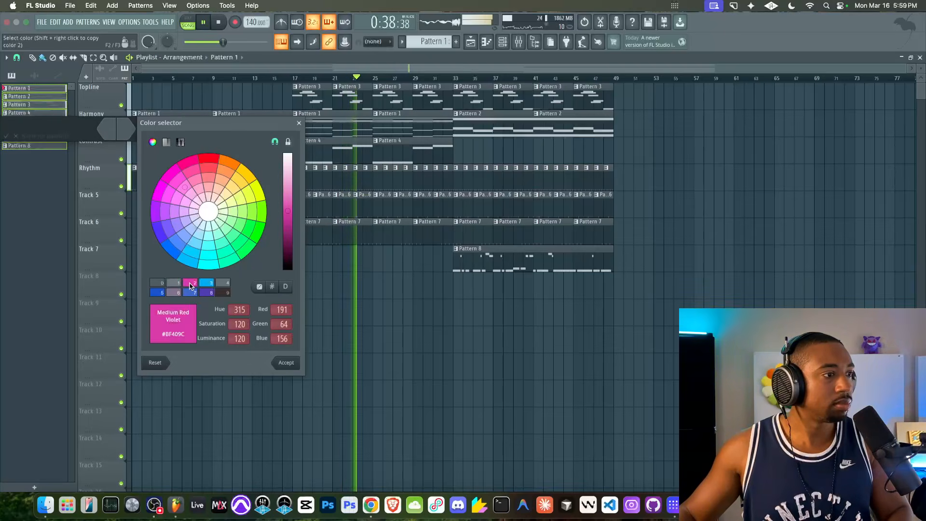
click(286, 362)
click(125, 130)
click(203, 277)
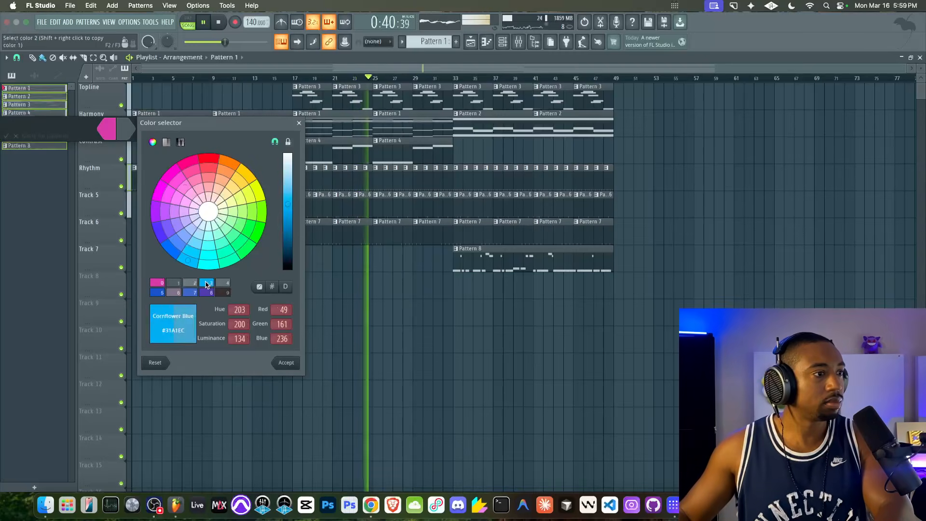
click(285, 362)
key(Return)
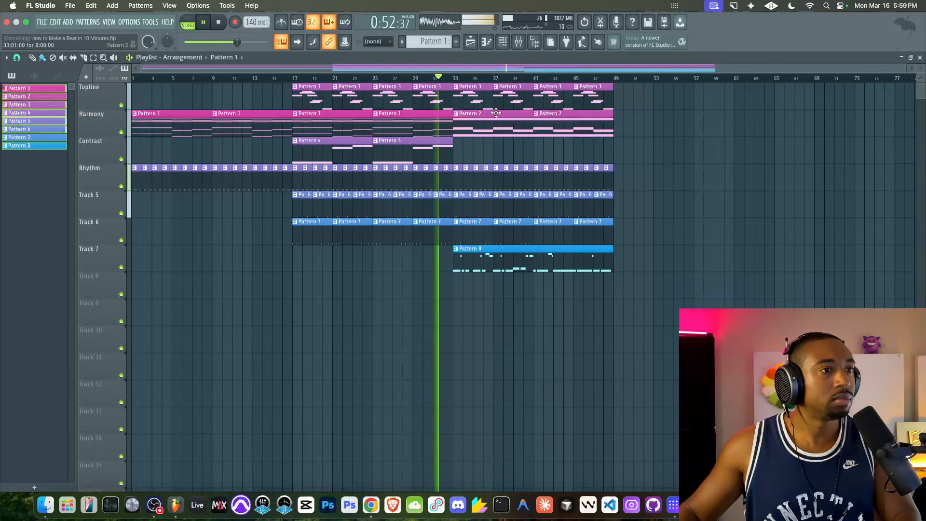
- Replace the two Pattern 1 clips on the Harmony track in bars 17 to 33 with Pattern 2
click(484, 126)
right_click(322, 123)
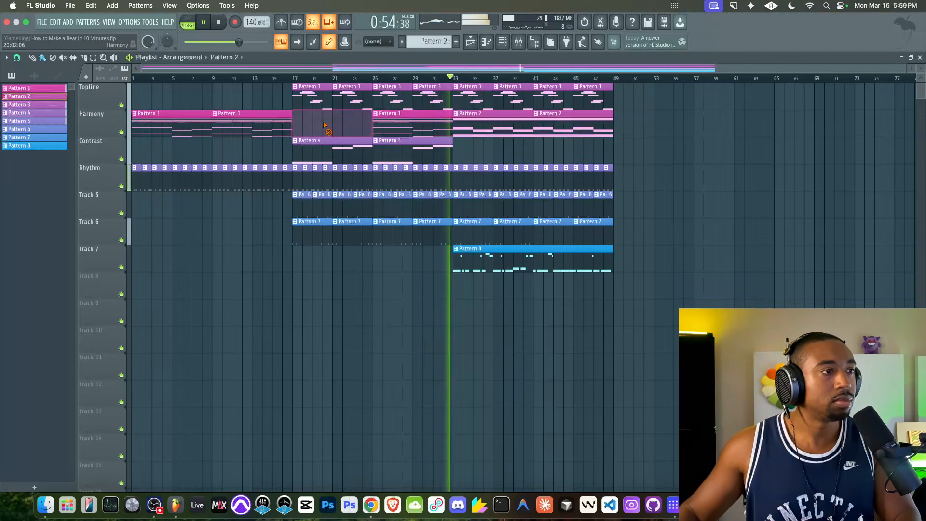
click(298, 122)
right_click(394, 124)
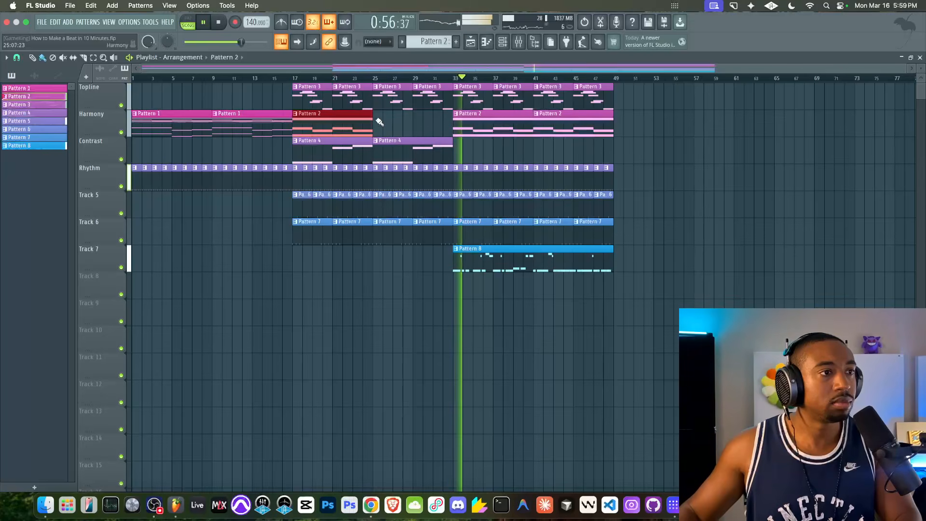
click(394, 125)
- Play the arrangement from bar 17 and check the track levels in the mixer
click(518, 41)
click(519, 42)
click(518, 42)
key(F9)
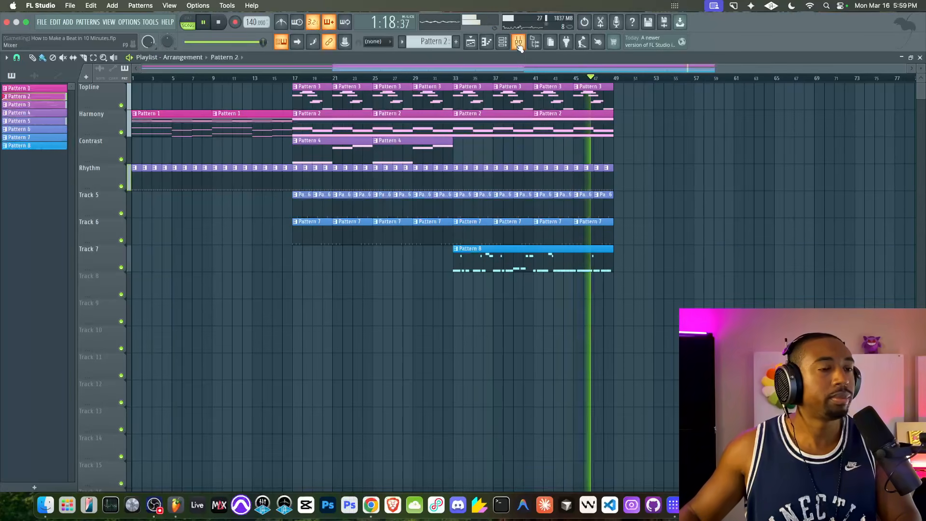
key(F9)
key(F9)
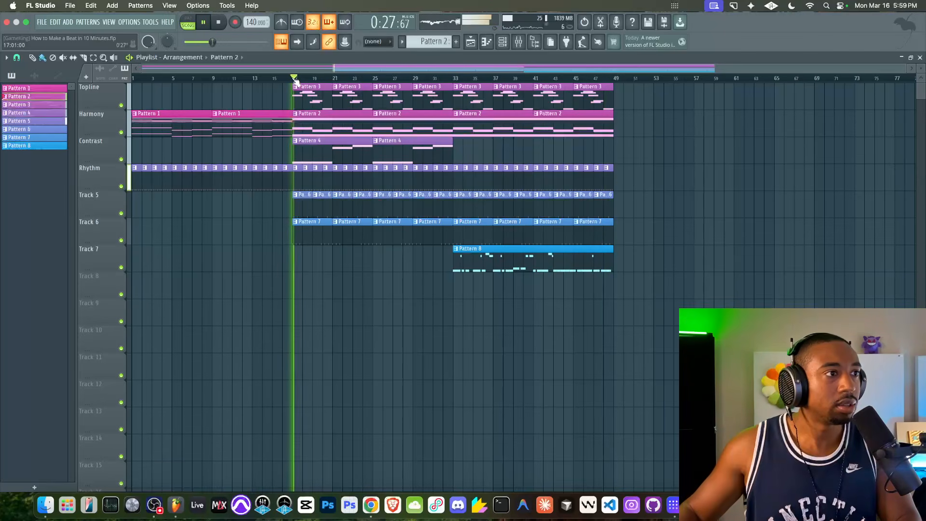
key(F9)
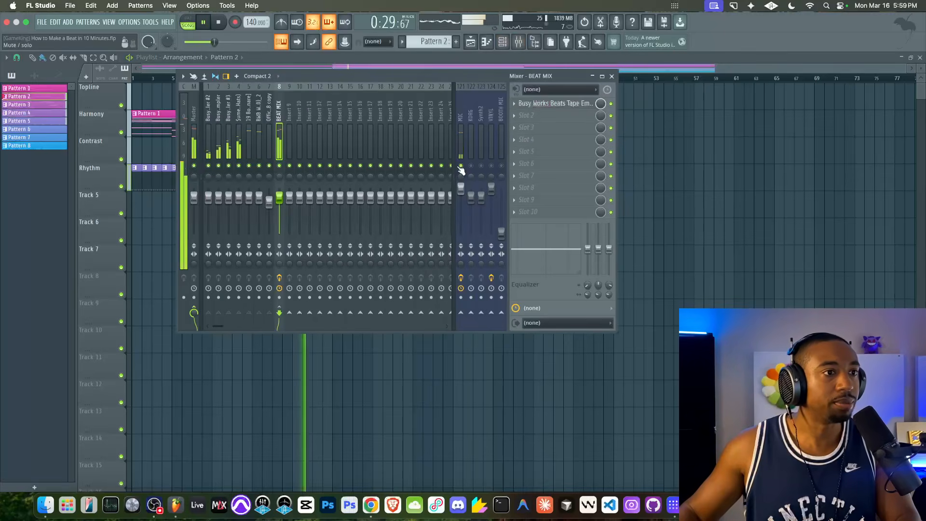
key(F9)
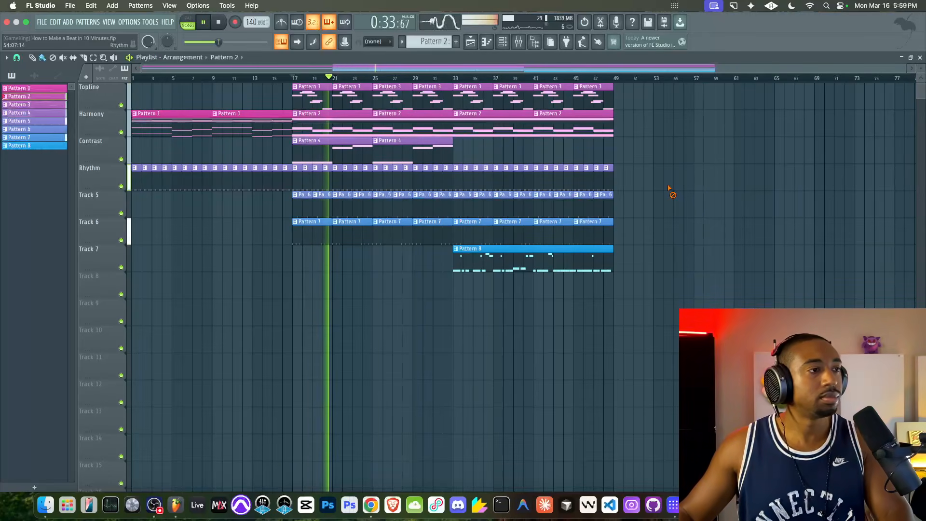
- Save the project and take a last look at the mixer levels
key(super+s)
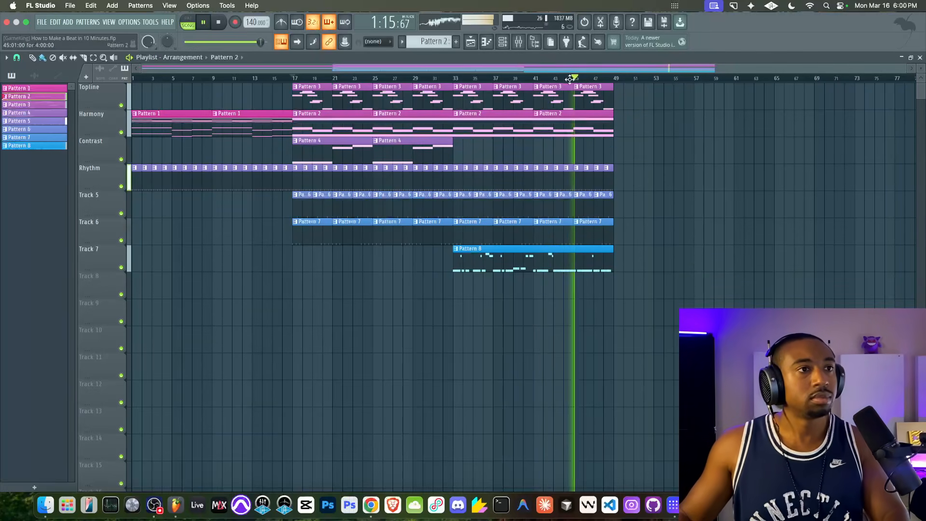
click(520, 43)
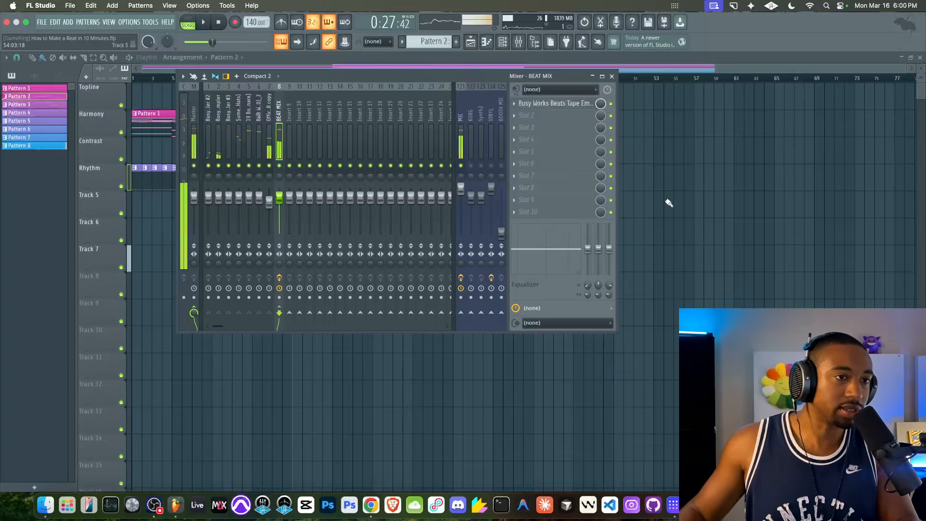
key(F9)
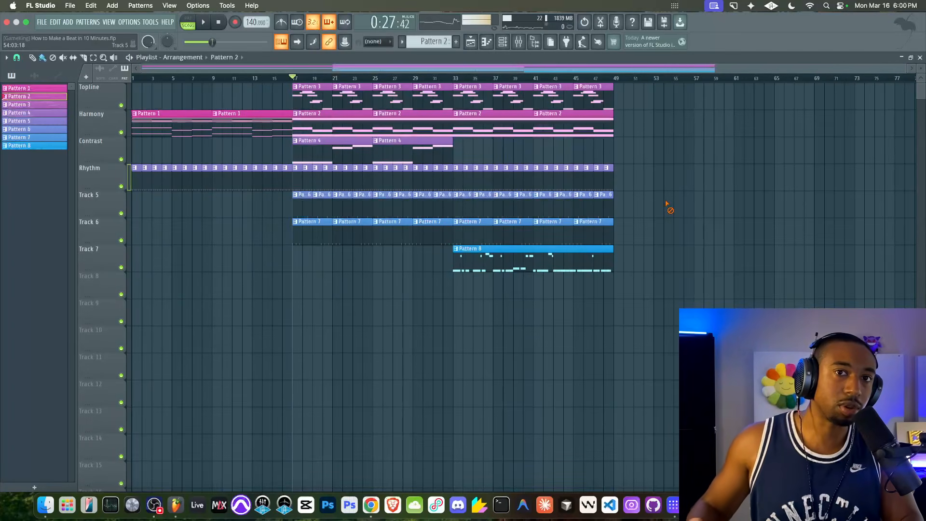